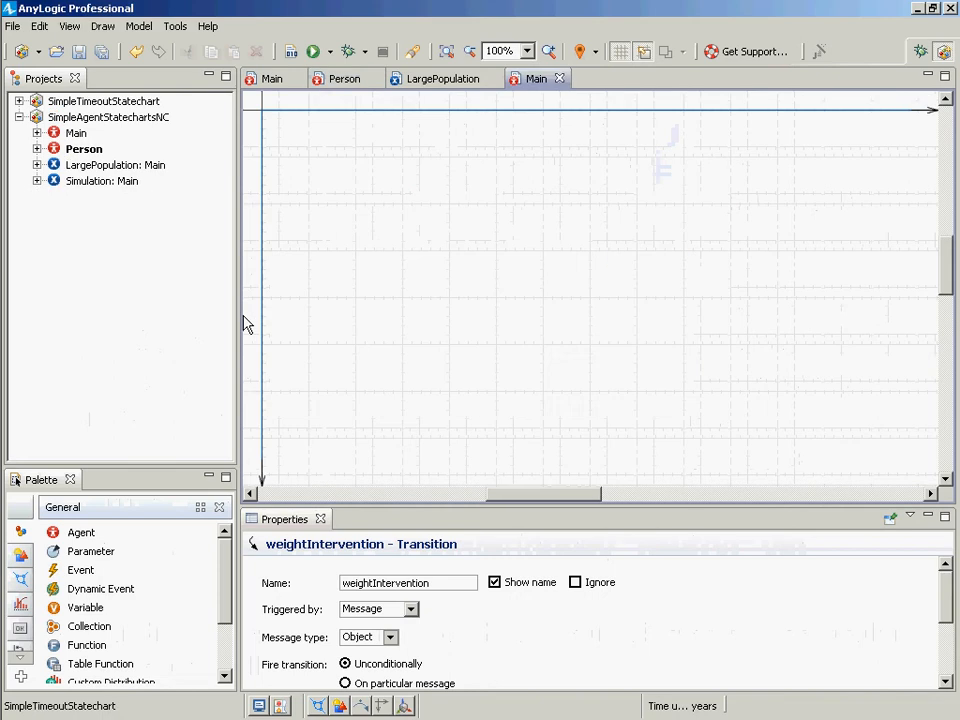
Create a new agent type named Person from scratch in the SimpleTimeoutStatechart model.
right_click(47, 102)
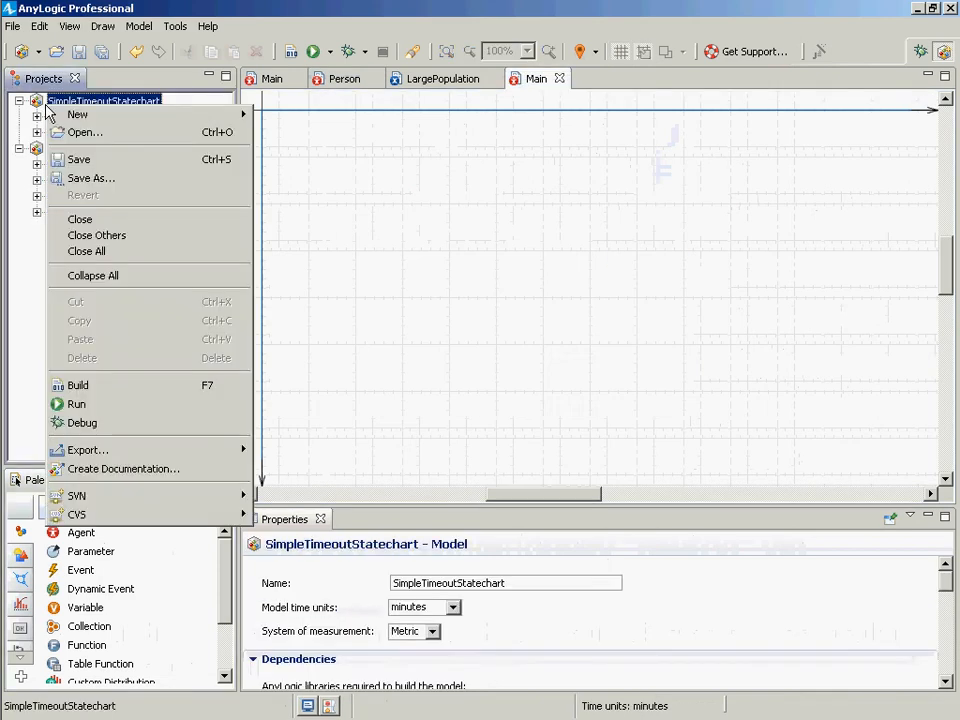
mouse_move(230, 114)
click(265, 145)
text(Person)
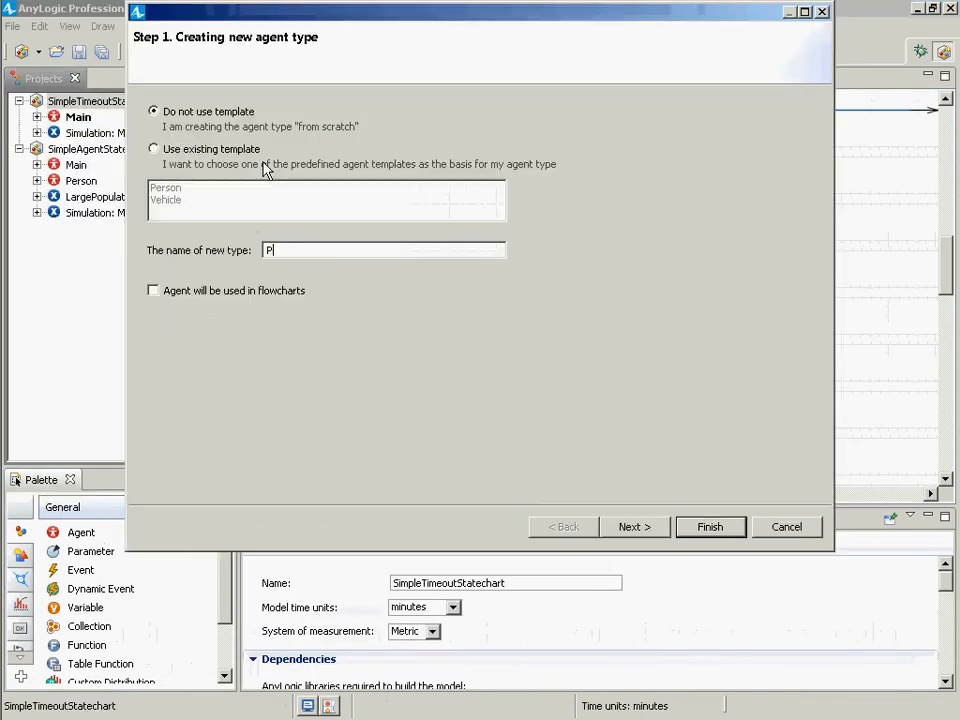
click(707, 526)
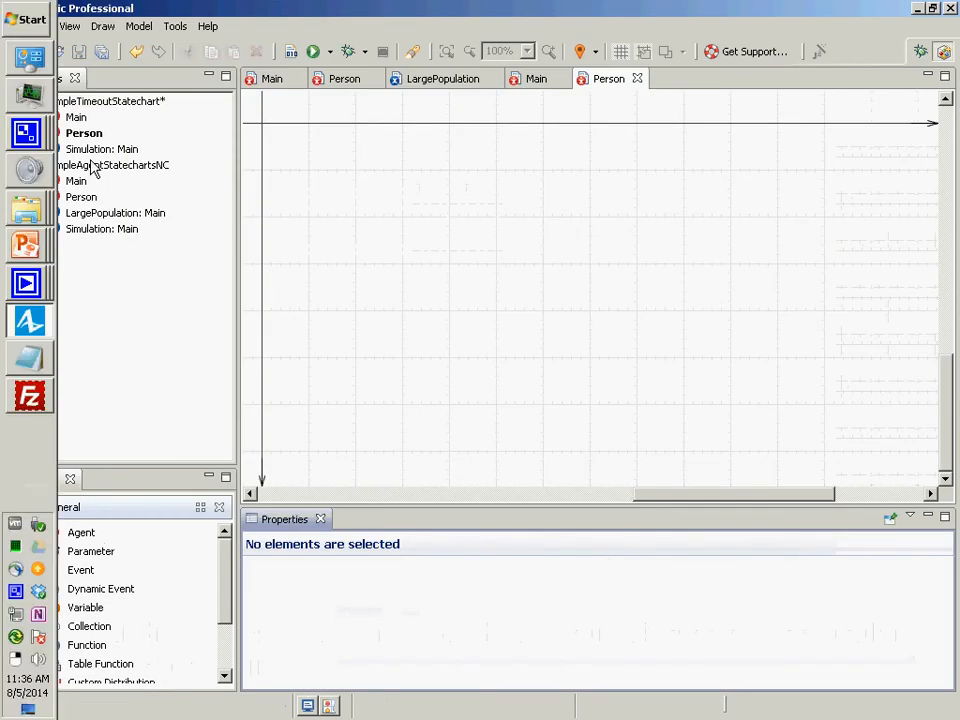
Add a circle of radius about 15 to the Person agent type, centred on the canvas origin.
click(80, 133)
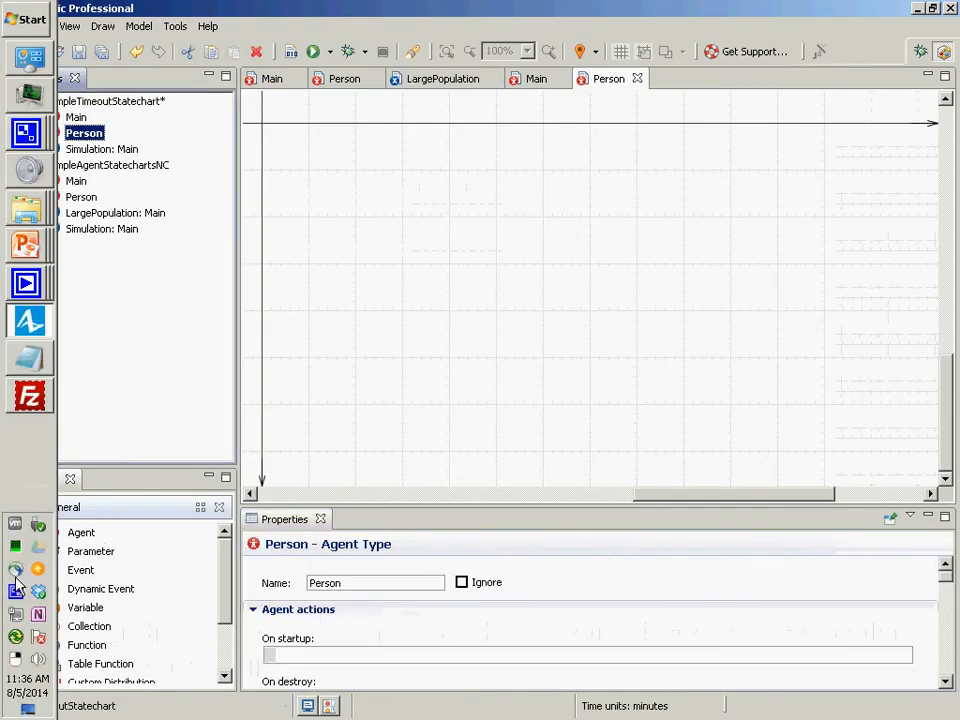
click(20, 557)
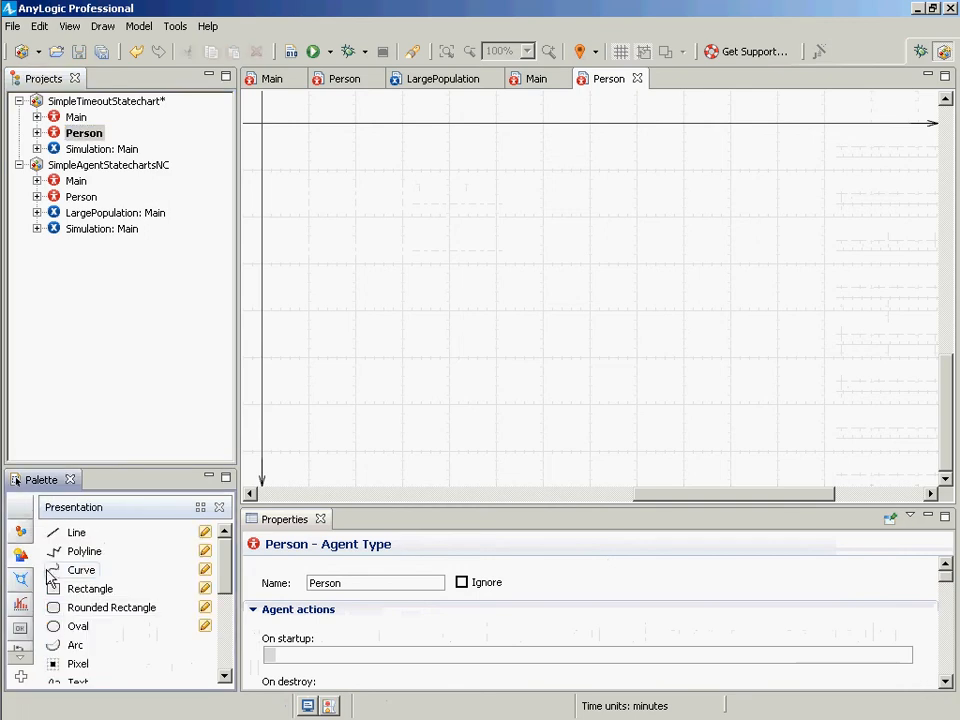
click(52, 625)
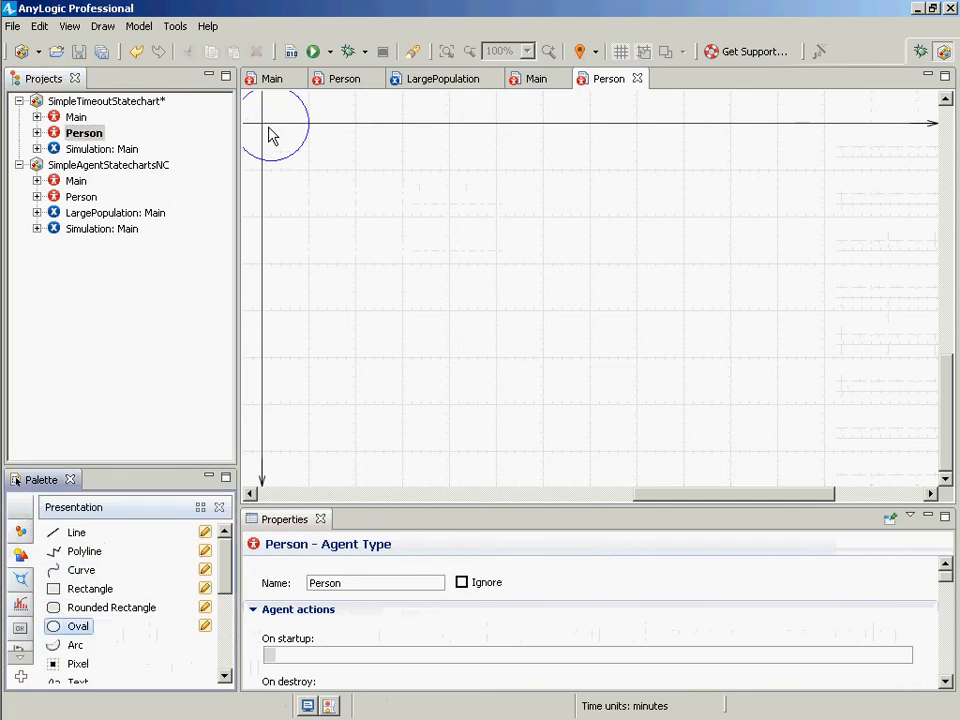
click(318, 160)
drag(355, 199, 256, 119)
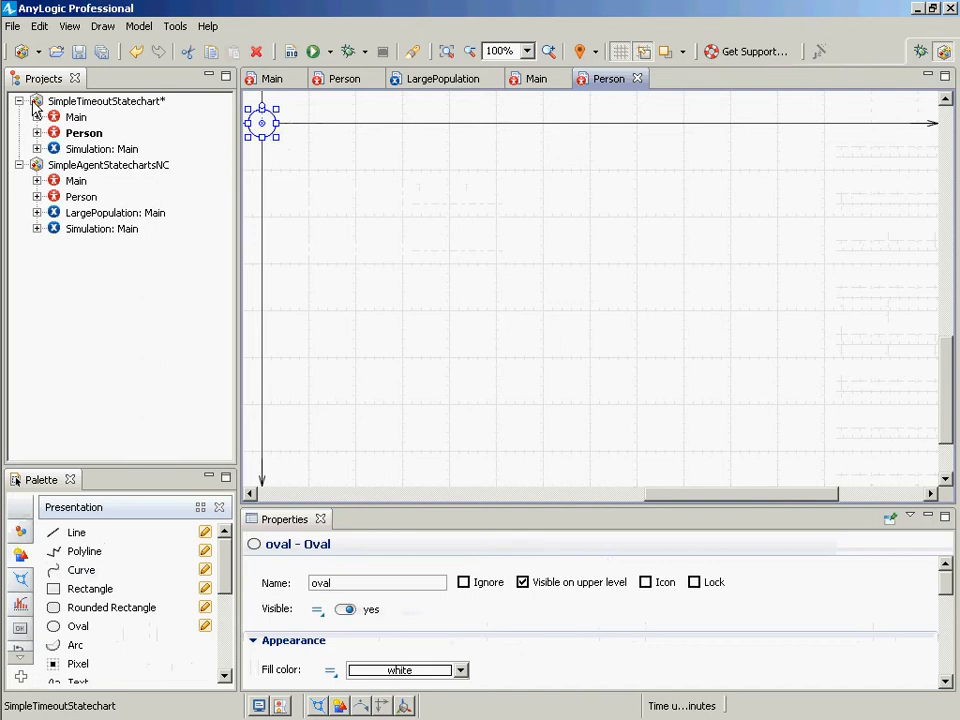
Place the Person agent type in Main under the name population and make it a population of agents.
click(75, 134)
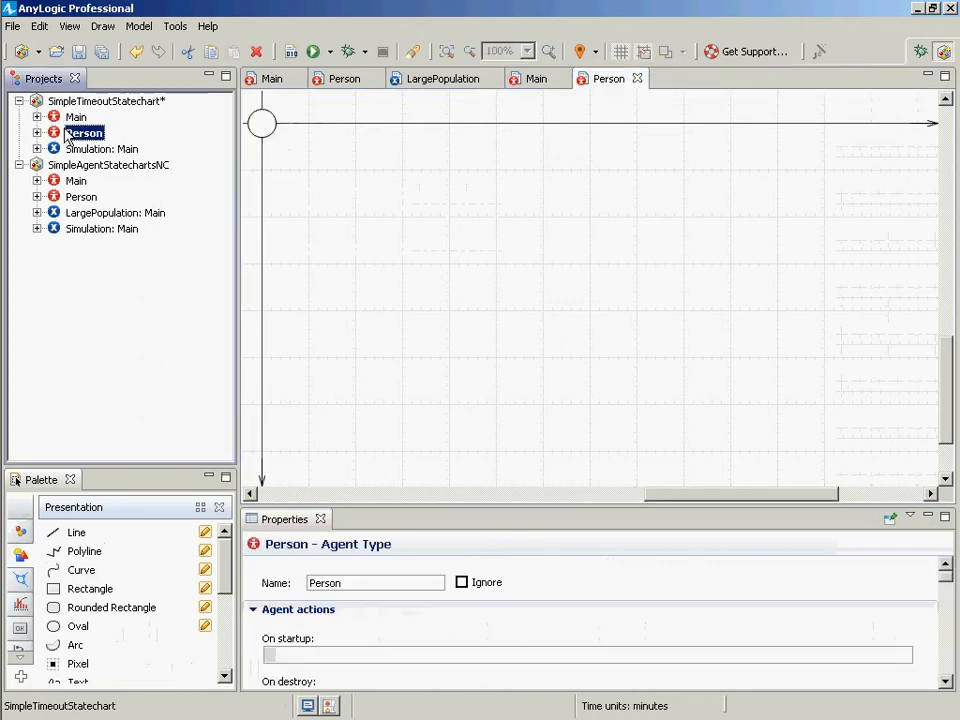
key(Up)
key(Return)
drag(72, 133, 383, 168)
text(population)
key(Return)
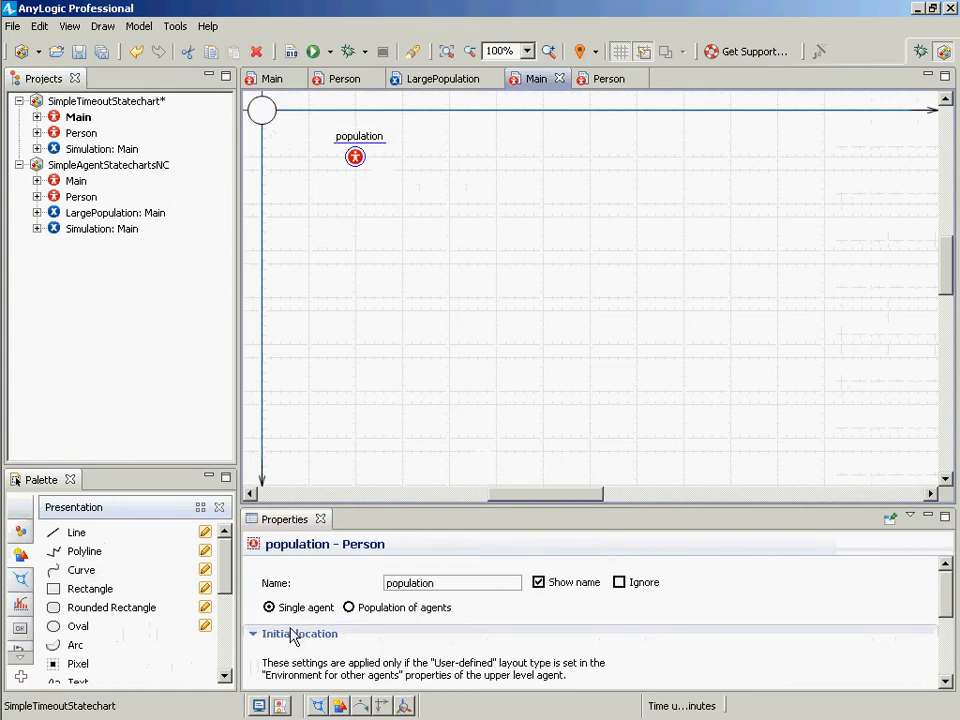
click(387, 609)
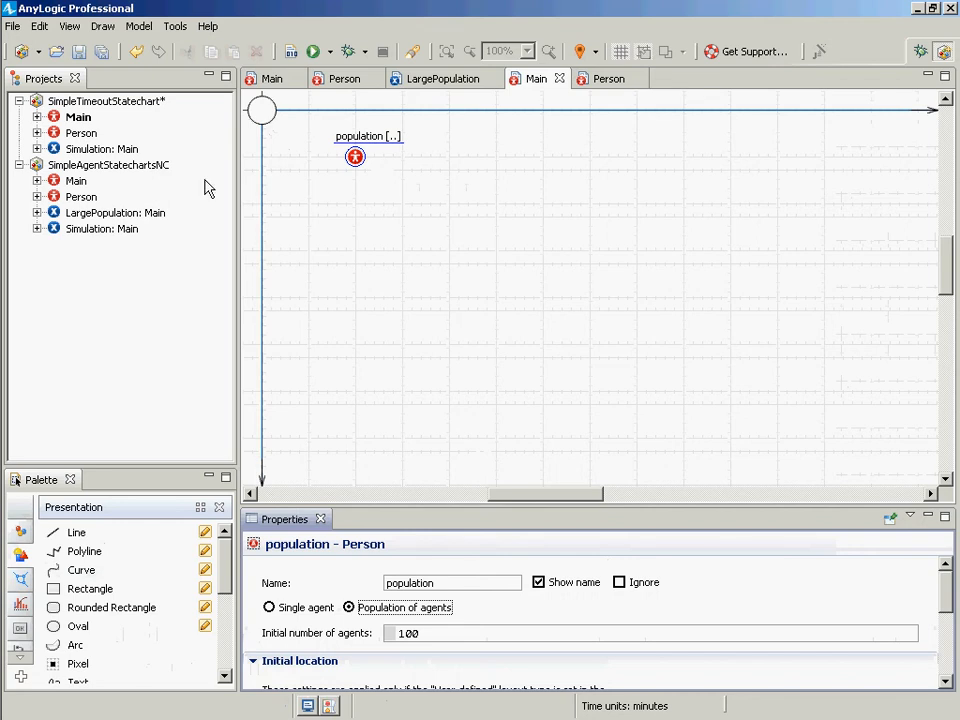
Open the Person agent type of SimpleTimeoutStatechart and build the model.
click(72, 134)
double_click(72, 134)
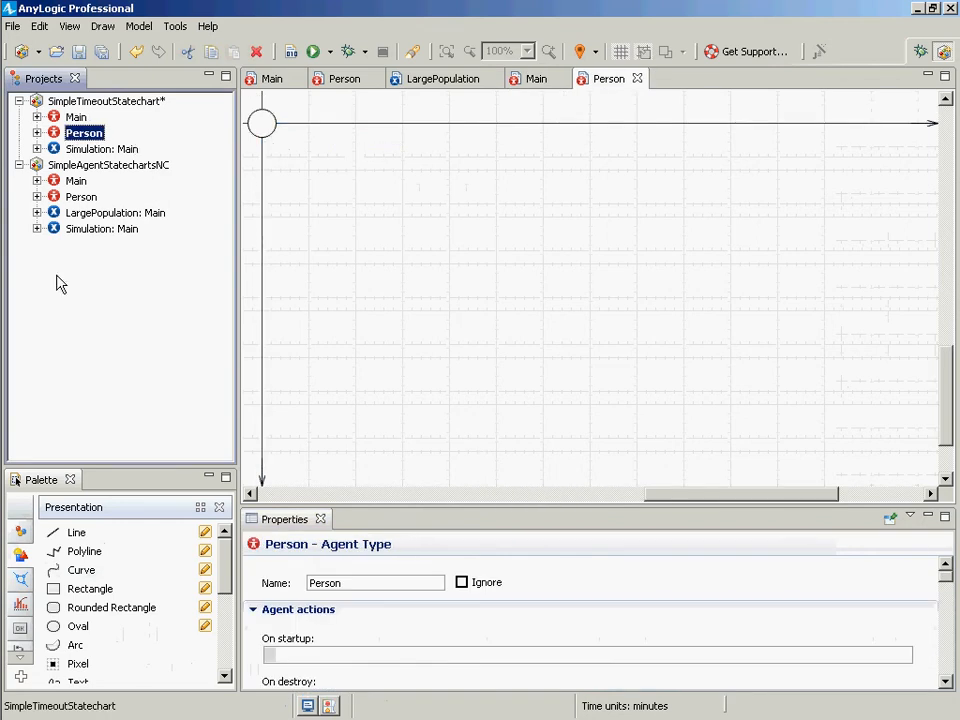
click(290, 51)
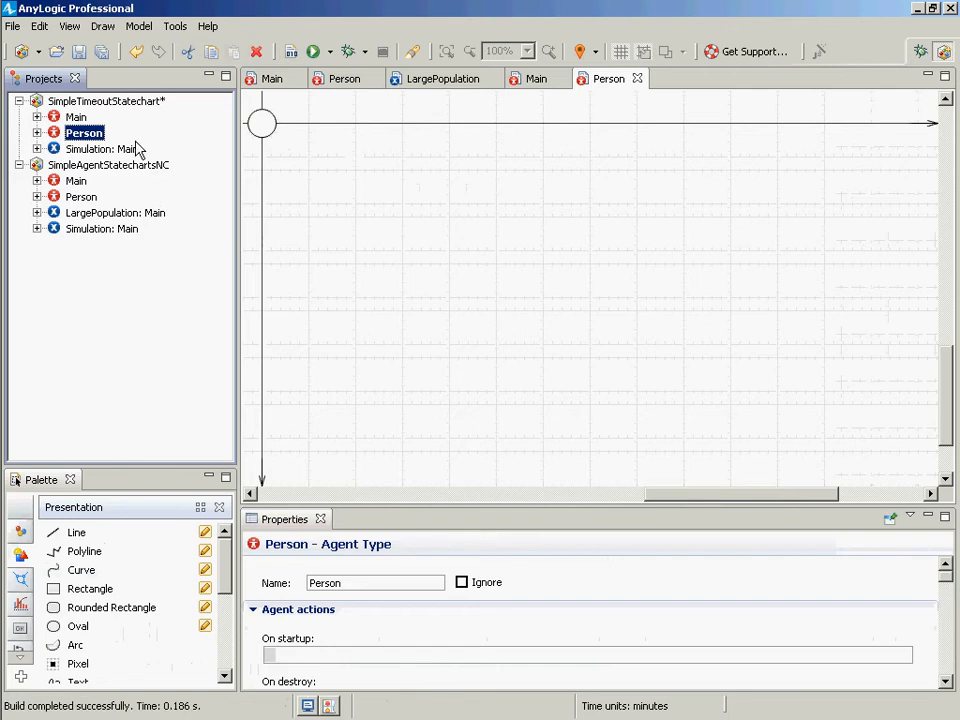
Add a statechart entry point named exampleStatechart to Person, just to the right of the circle.
click(22, 530)
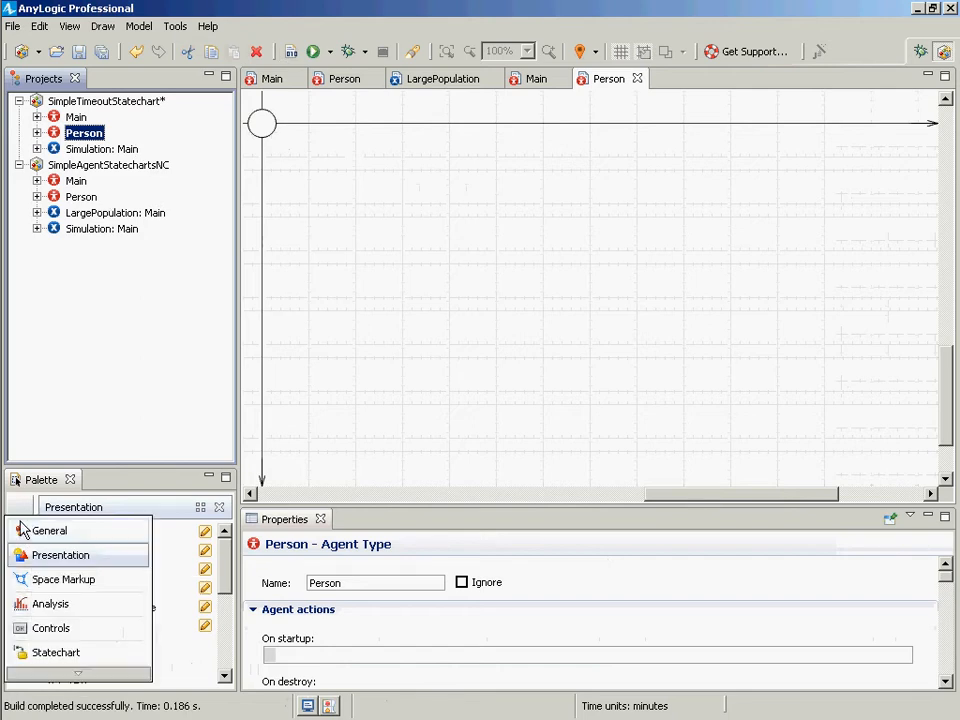
click(22, 530)
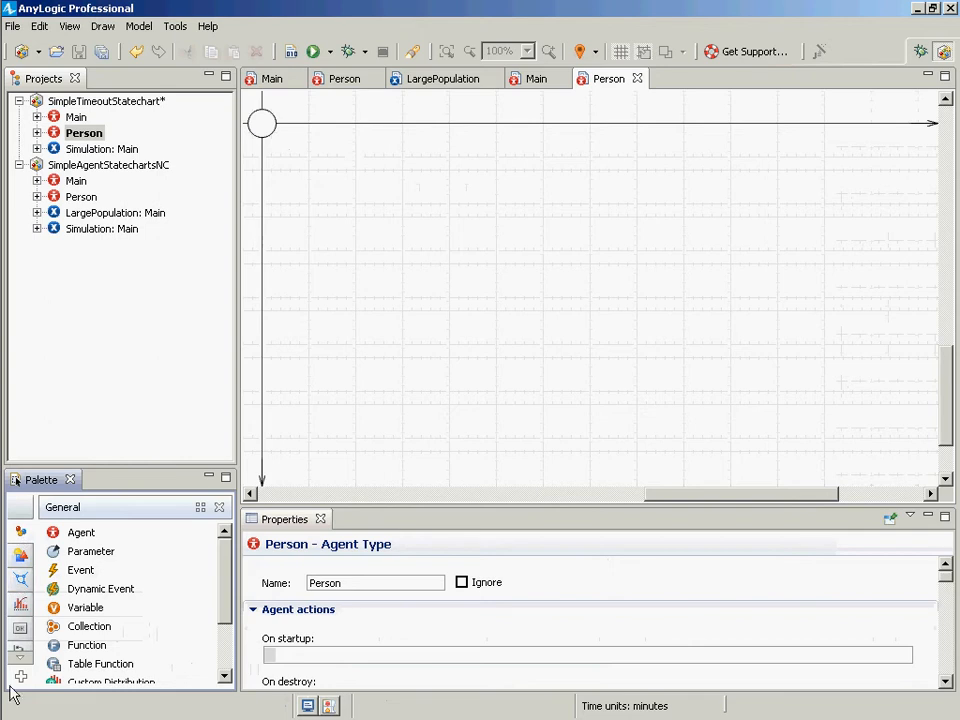
click(21, 651)
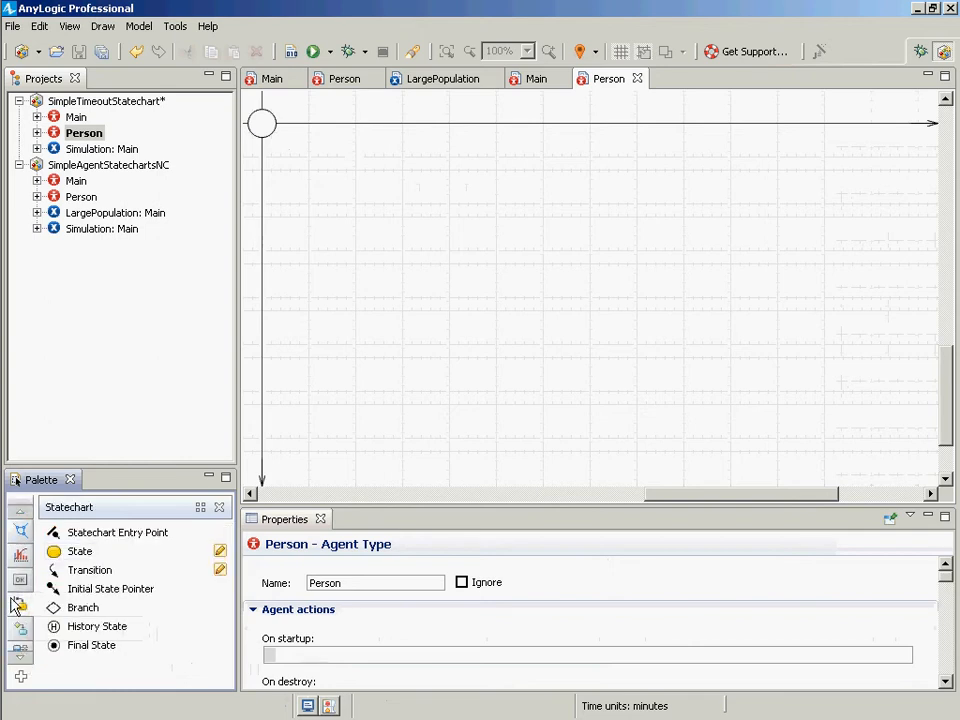
click(80, 532)
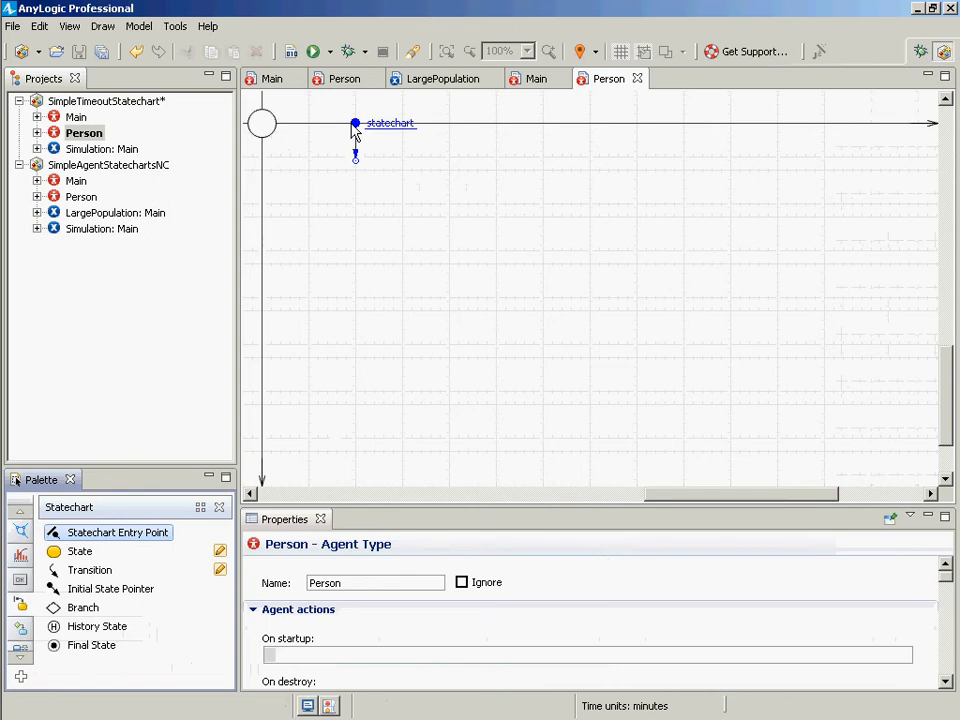
click(346, 142)
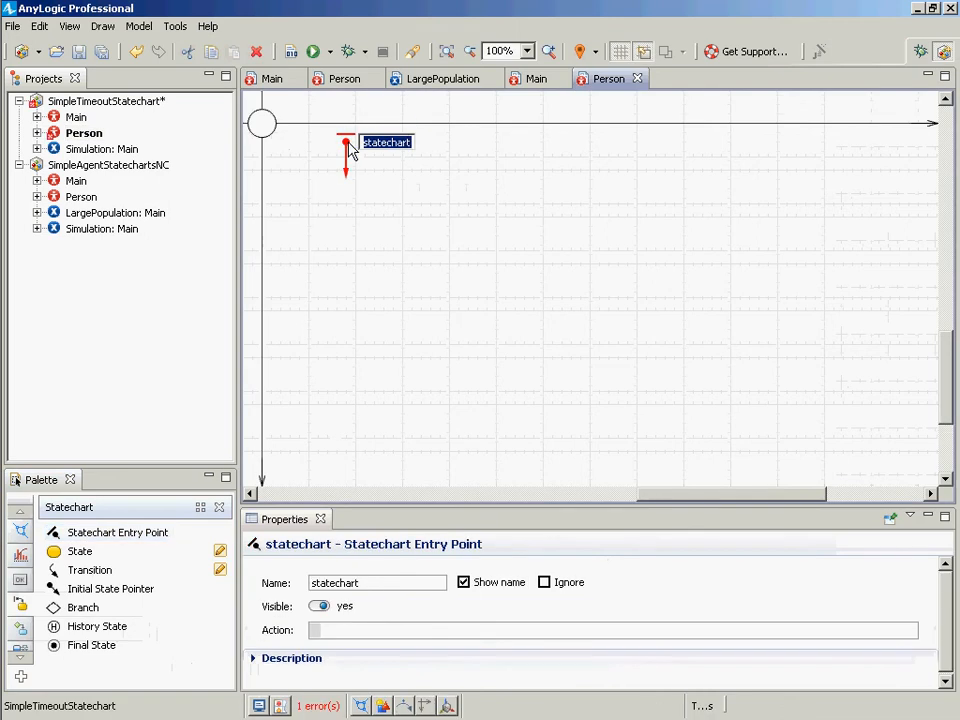
text(exampleStated)
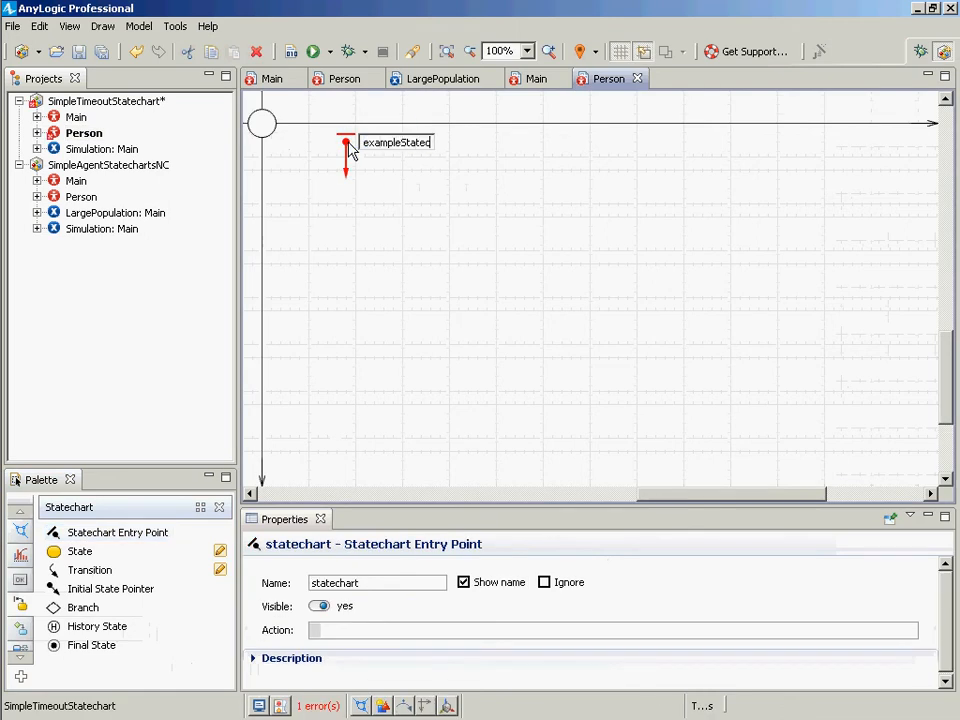
text(hart)
key(Return)
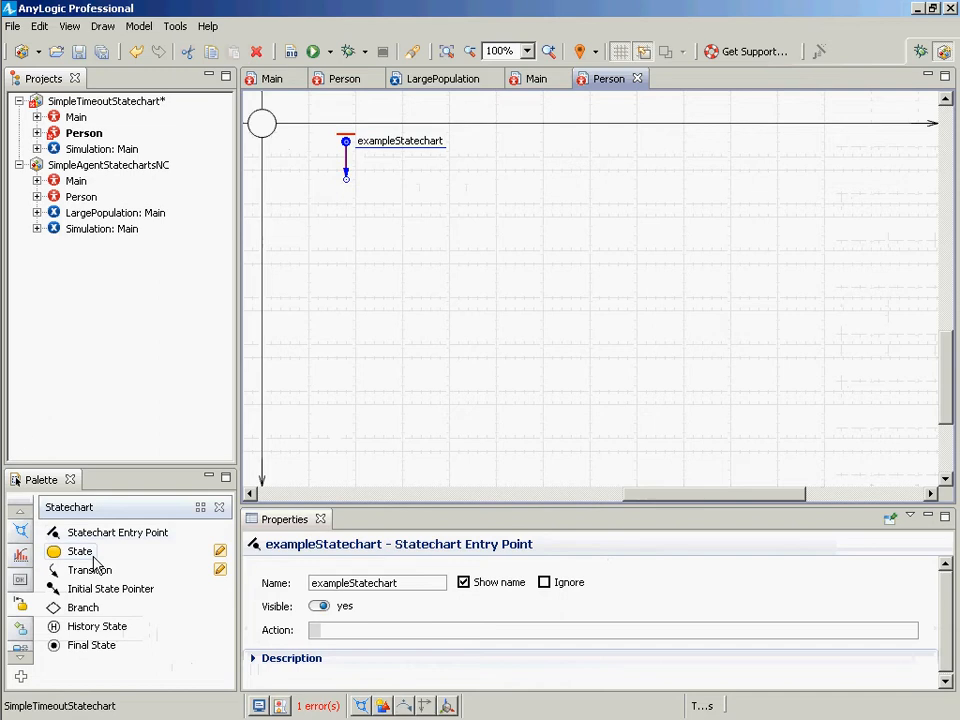
Add a state named State1 at the end of the exampleStatechart entry arrow.
drag(94, 559, 310, 190)
text(Statechar)
key(BackSpace)
key(BackSpace)
key(BackSpace)
key(BackSpace)
text(1)
key(Return)
Add a second state named State2 directly below State1.
drag(77, 553, 309, 240)
text(S)
key(BackSpace)
text(State2)
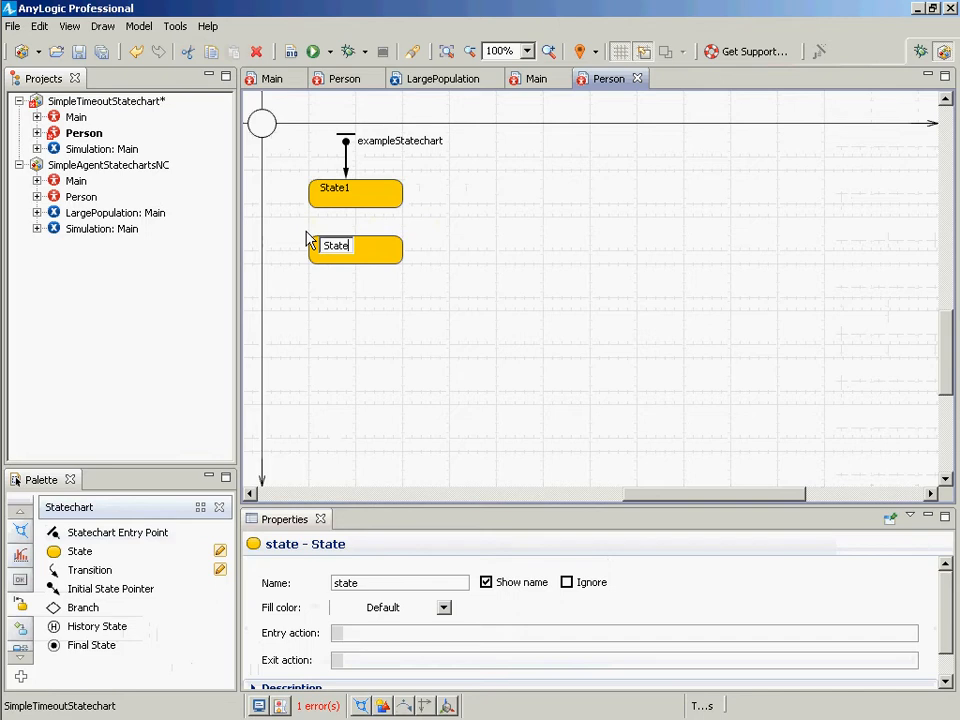
key(Return)
Connect State1 and State2 with a transition in each direction, moving State2 slightly down to make room.
drag(89, 570, 336, 210)
drag(364, 259, 365, 285)
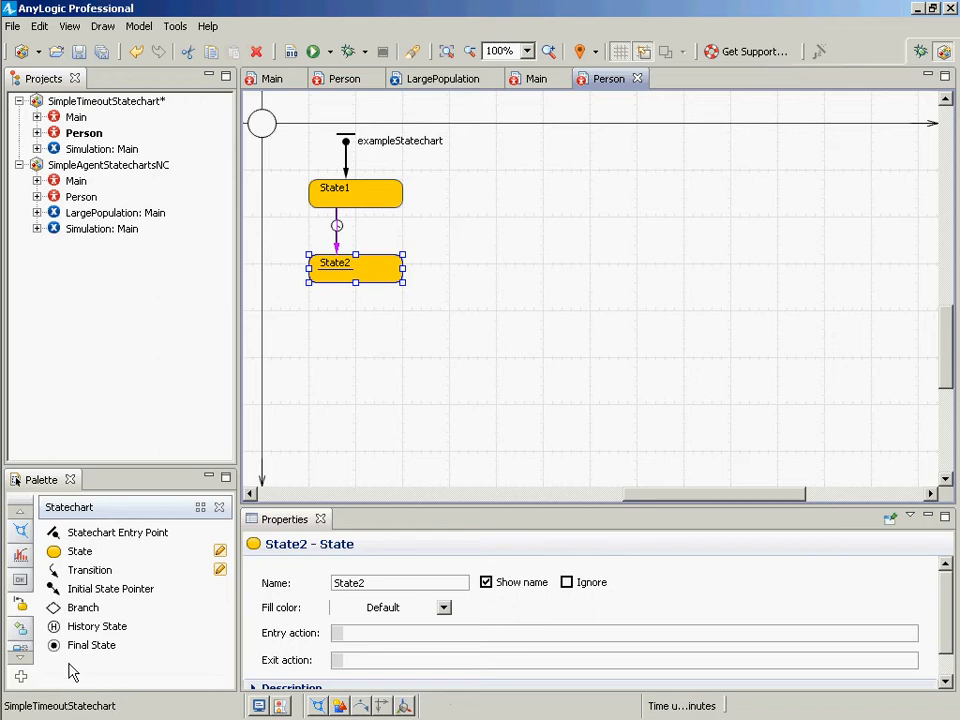
click(90, 570)
drag(124, 535, 384, 205)
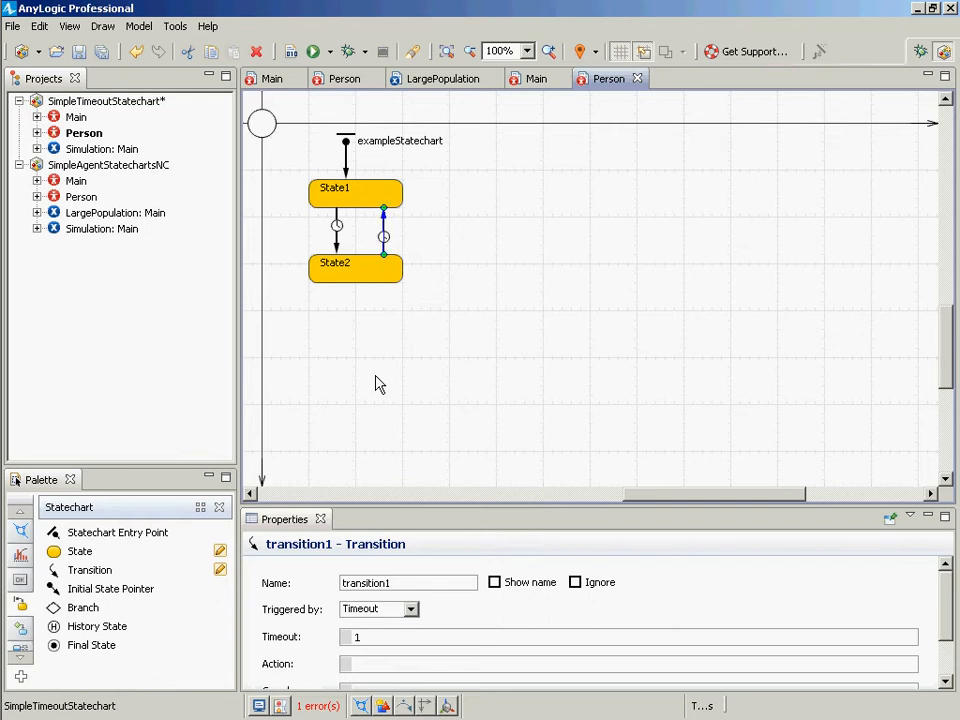
Set the circle's fill color to the dynamic expression exampleStatechart.isStateActive(State1) ? RED : GREEN and save the model.
click(264, 123)
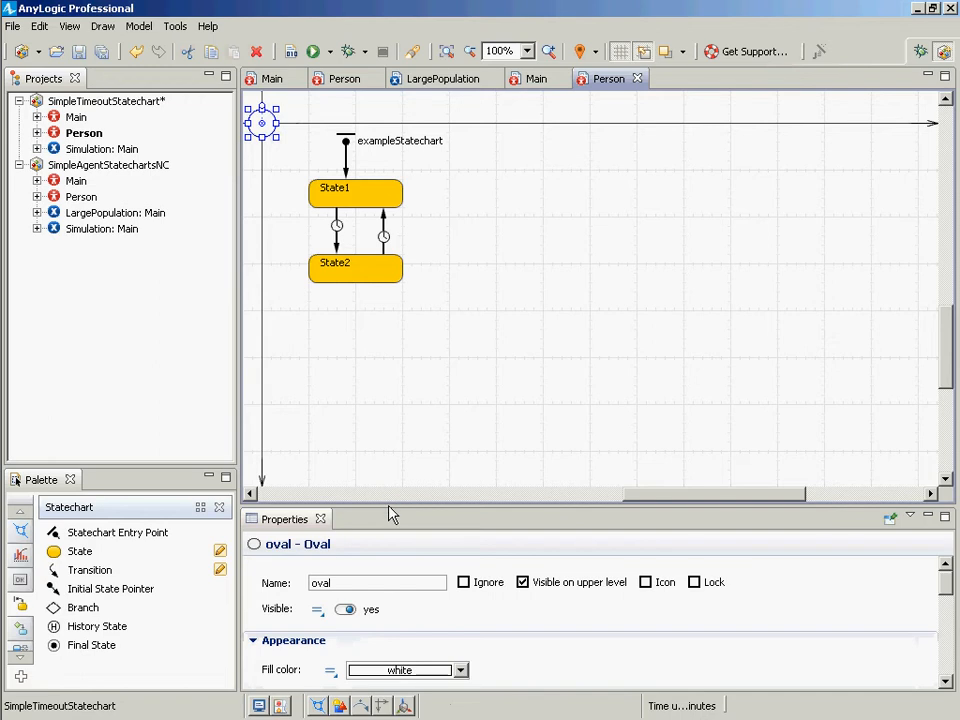
drag(389, 507, 380, 305)
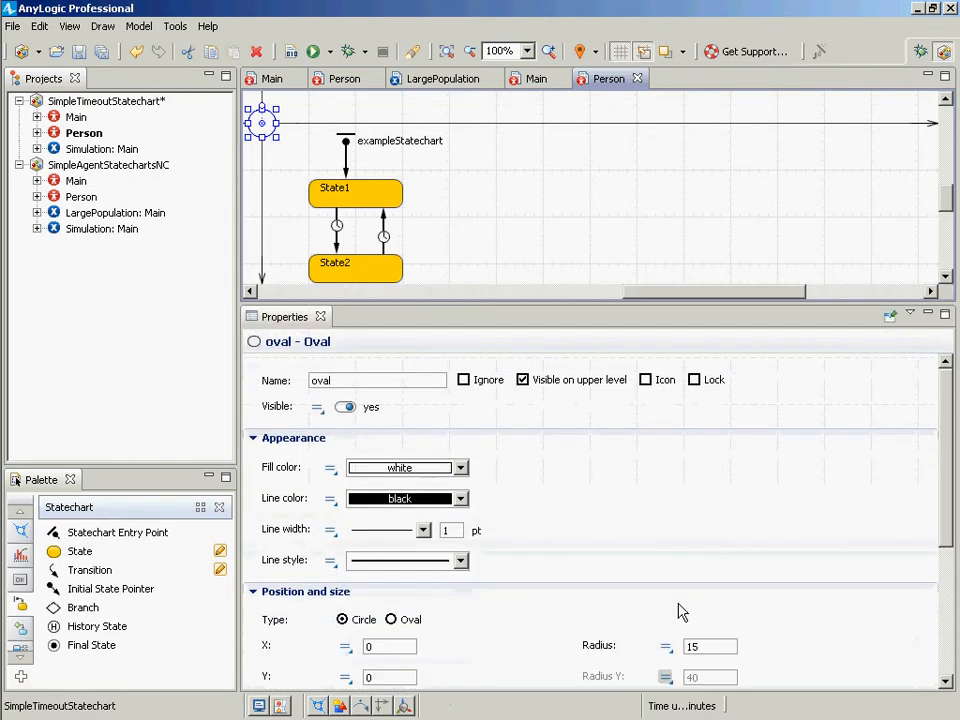
click(331, 469)
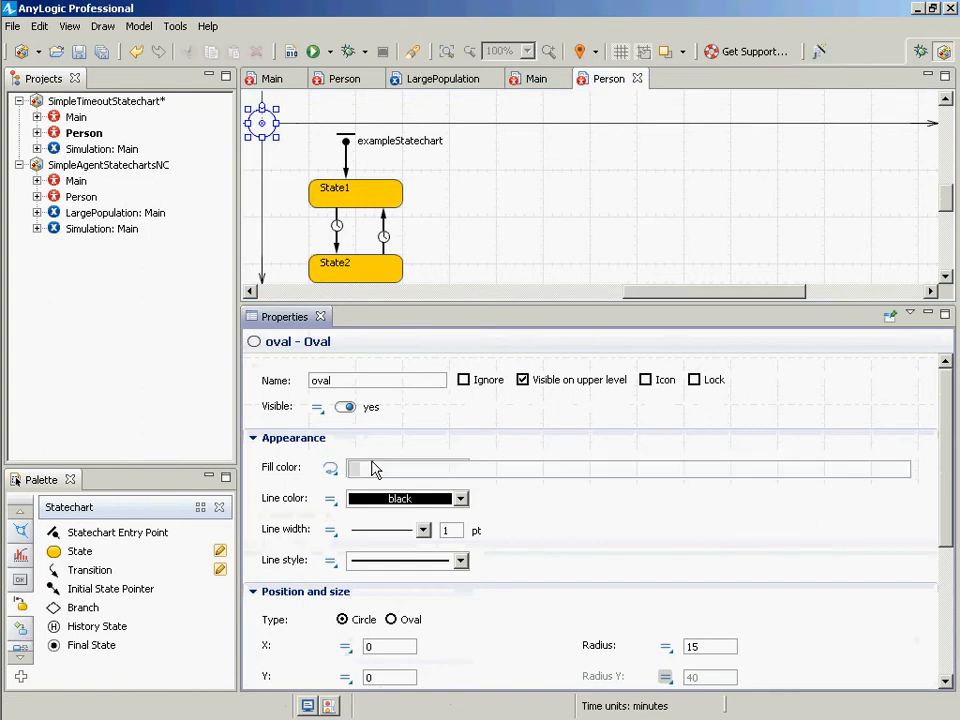
text(s)
text(xam)
key(ctrl+space)
key(Return)
text(.isSt)
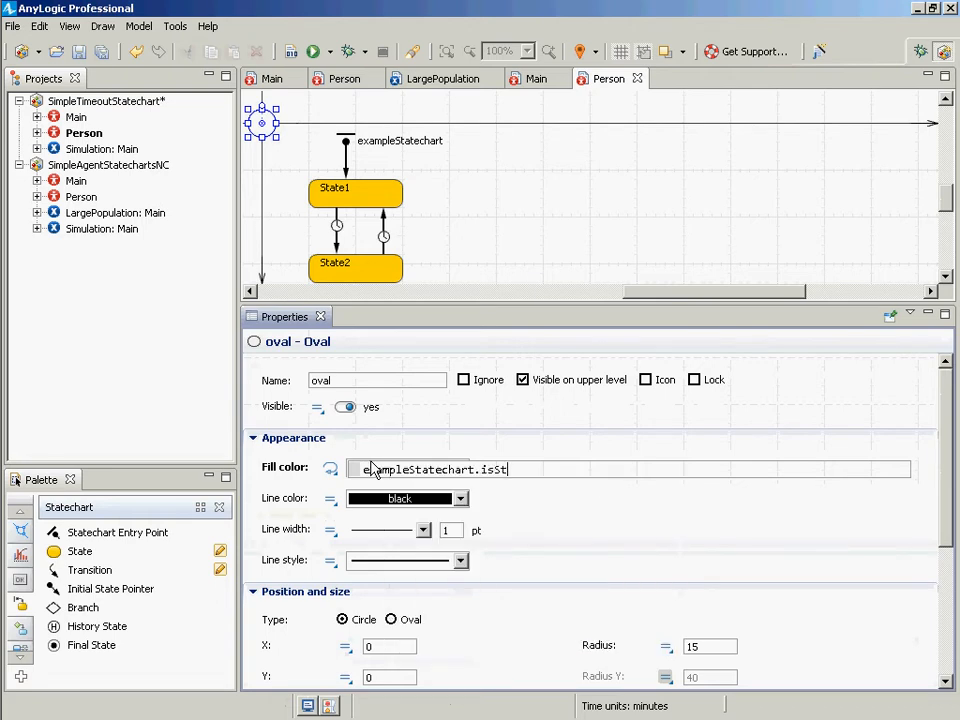
key(ctrl+space)
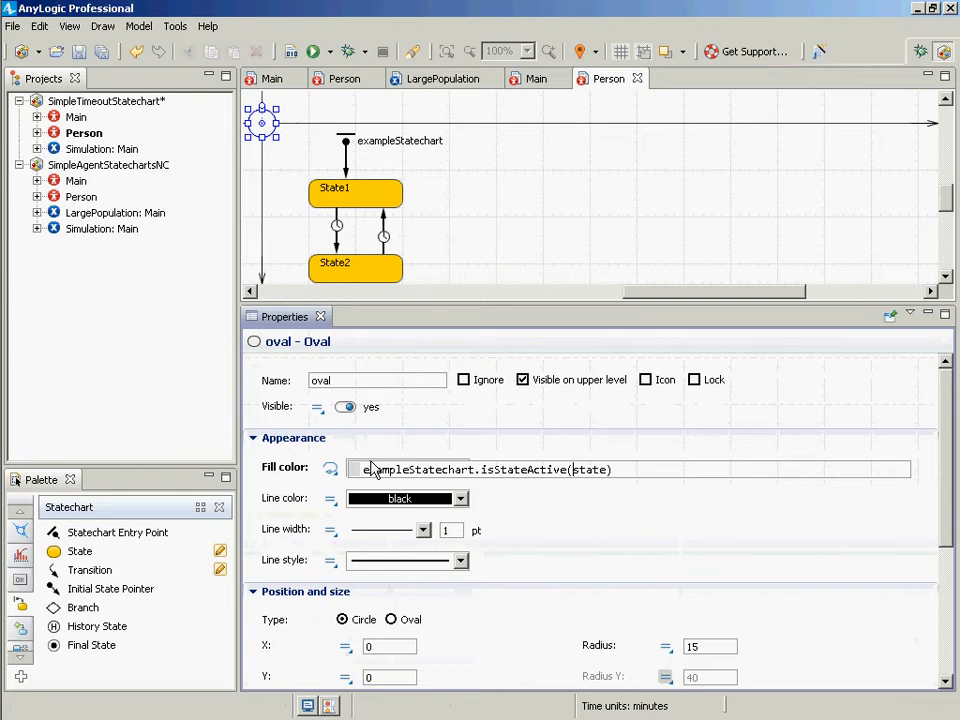
text(State1) : )
text(RED :)
key(ctrl+Left)
key(ctrl+Left)
key(ctrl+Left)
key(shift+Right)
text(?)
key(ctrl+Right)
key(ctrl+Right)
key(End)
text(GREEN)
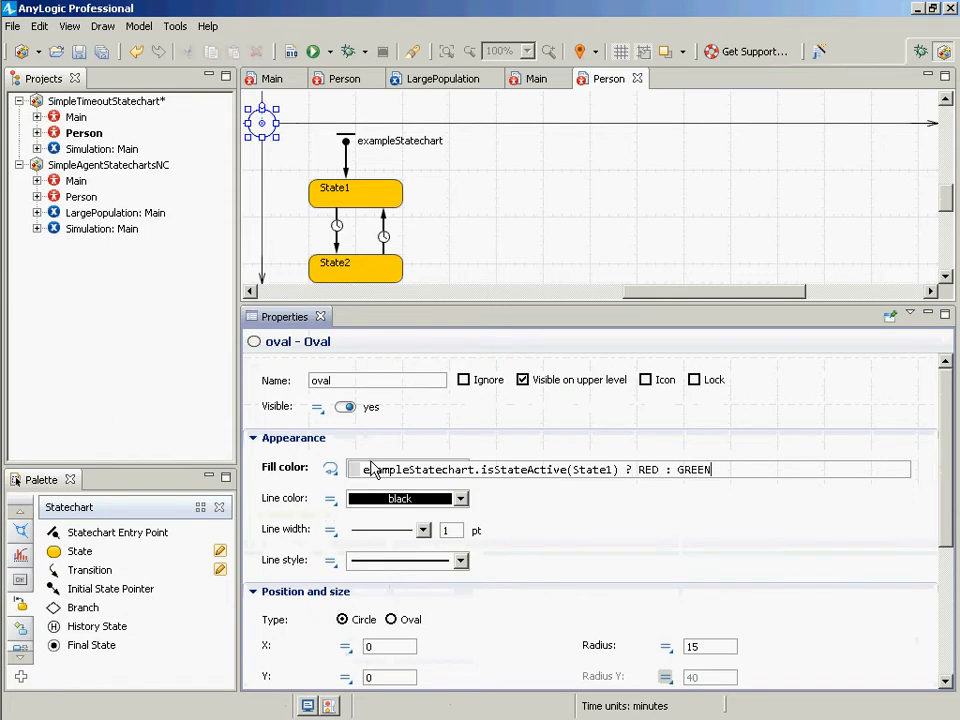
key(ctrl+s)
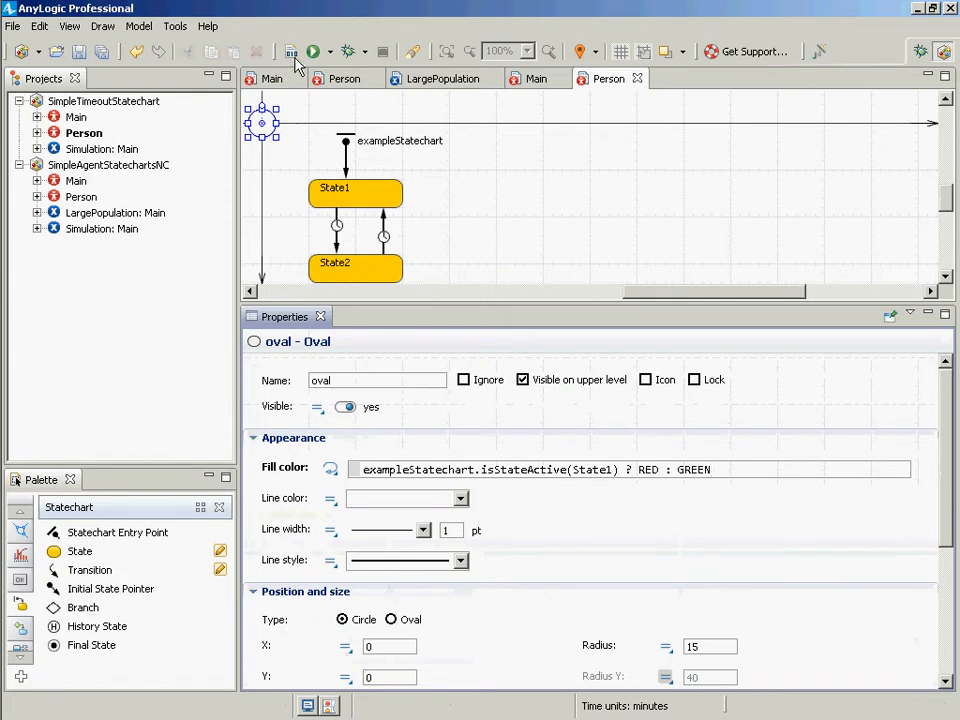
Build SimpleTimeoutStatechart and run its Simulation experiment to check the circle's color, closing the run window.
click(291, 52)
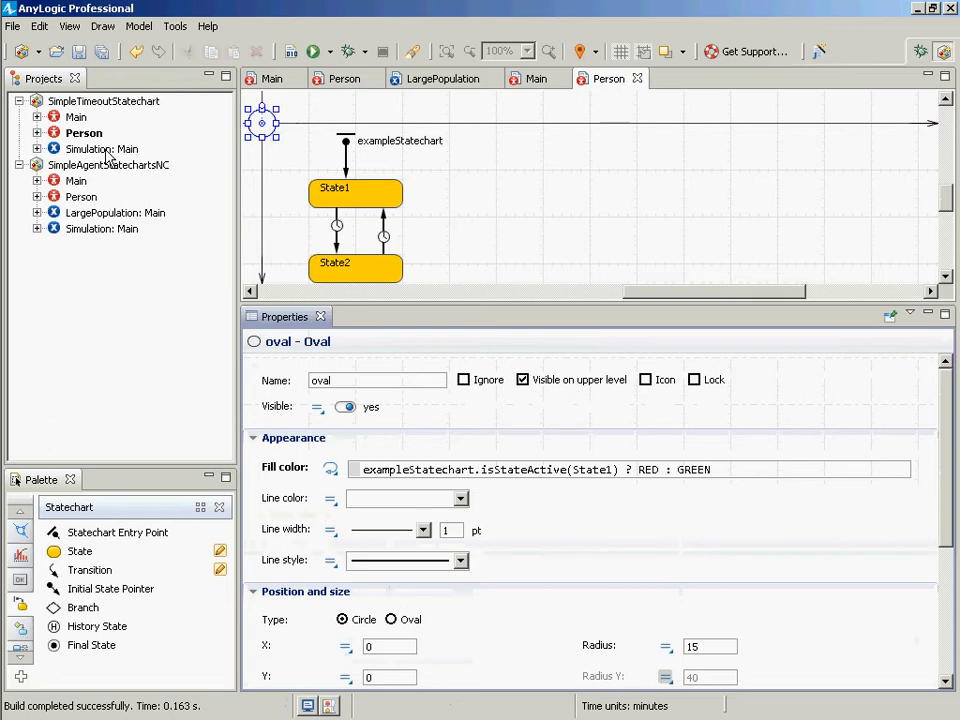
right_click(106, 150)
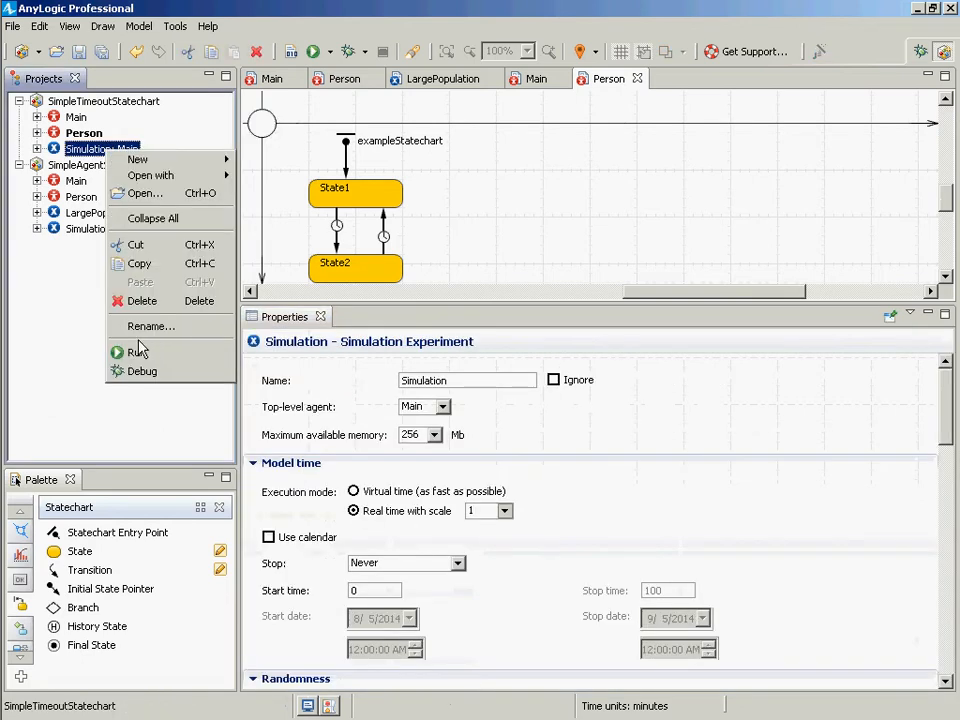
click(137, 352)
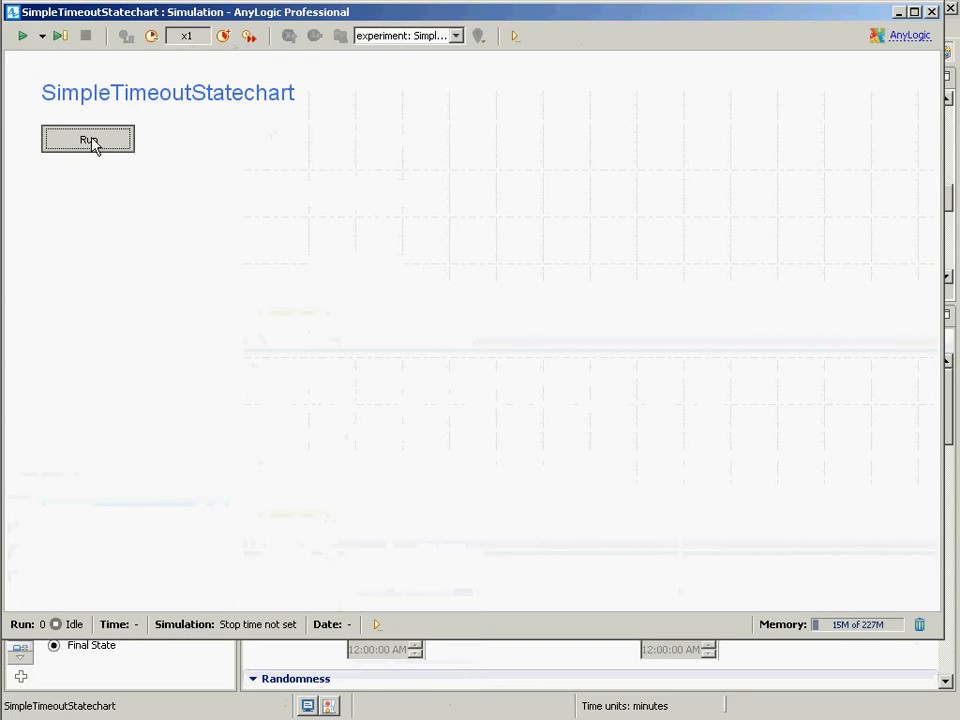
click(90, 140)
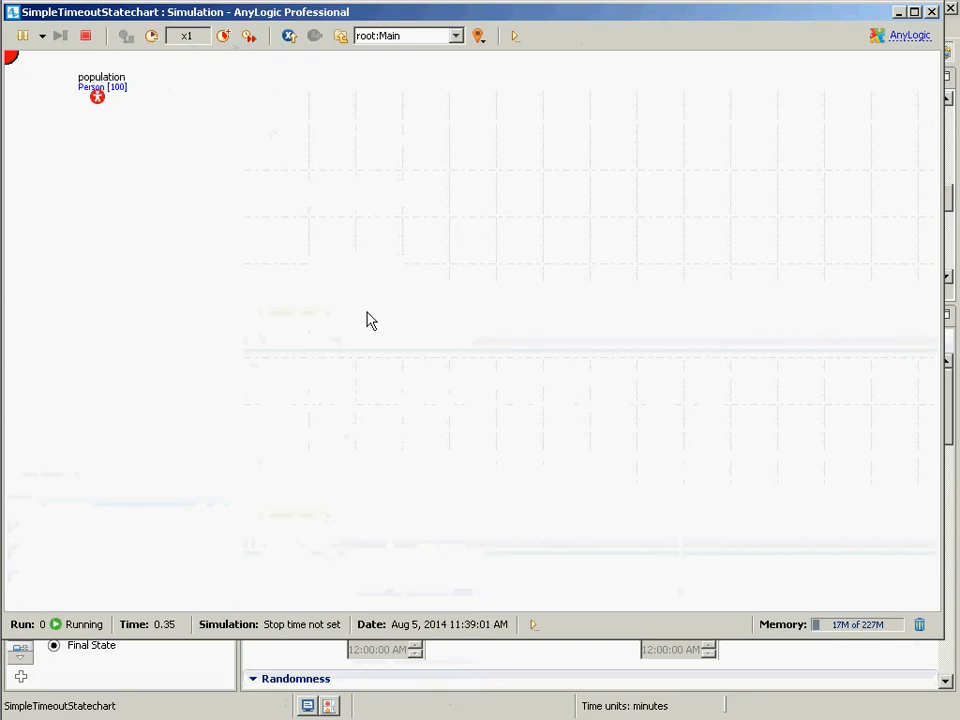
click(931, 11)
Set the layout type of the environment in SimpleTimeoutStatechart's Main to Random.
click(86, 118)
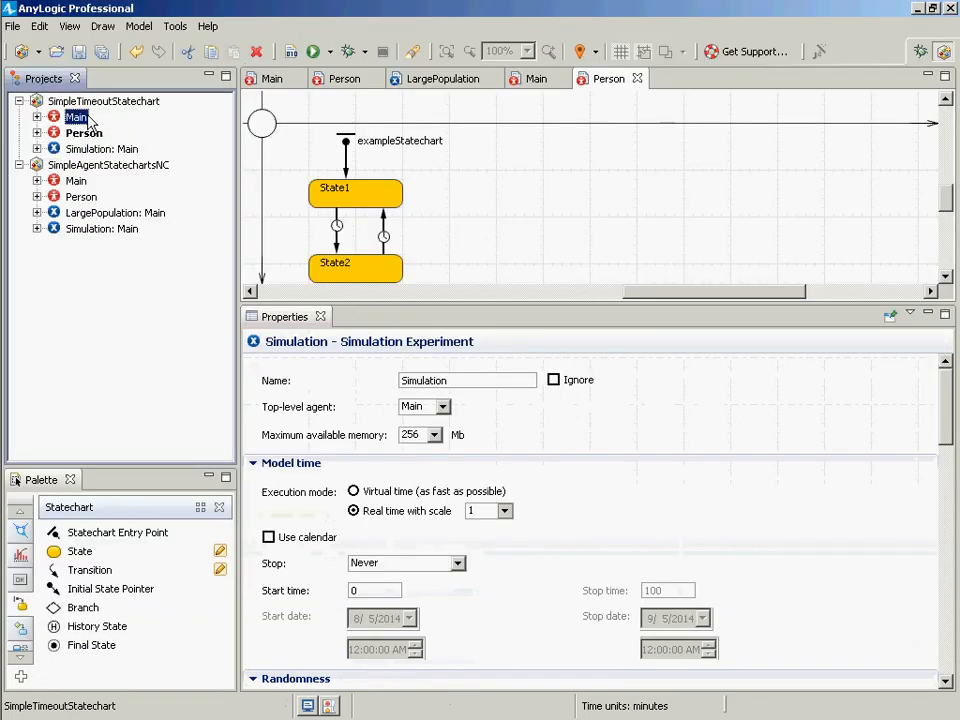
double_click(88, 119)
drag(950, 425, 925, 567)
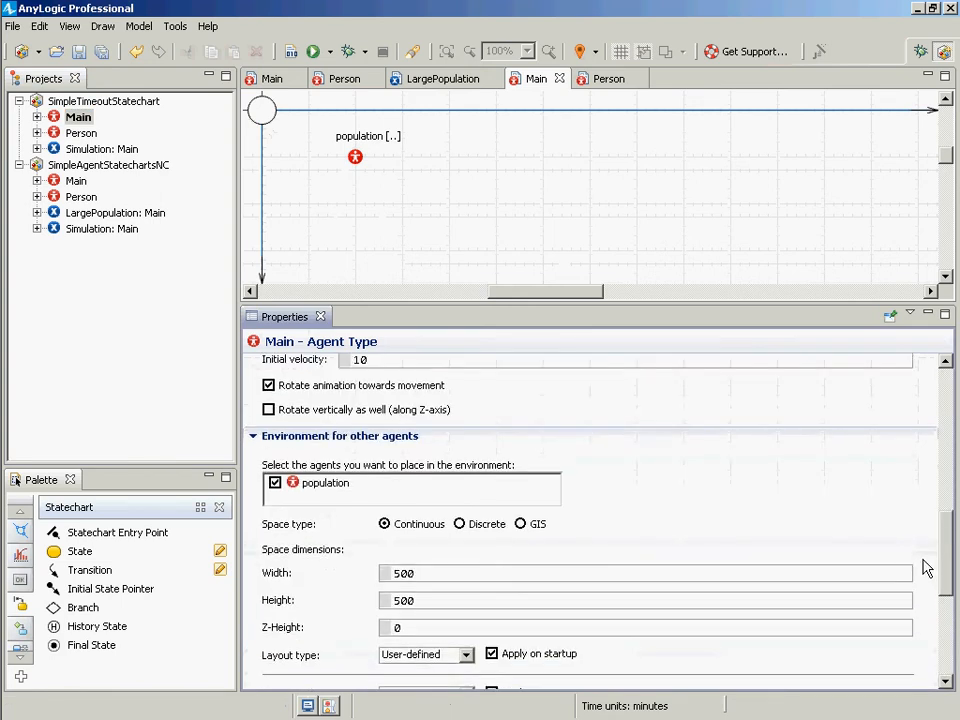
scroll(925, 567, down, 2)
click(468, 596)
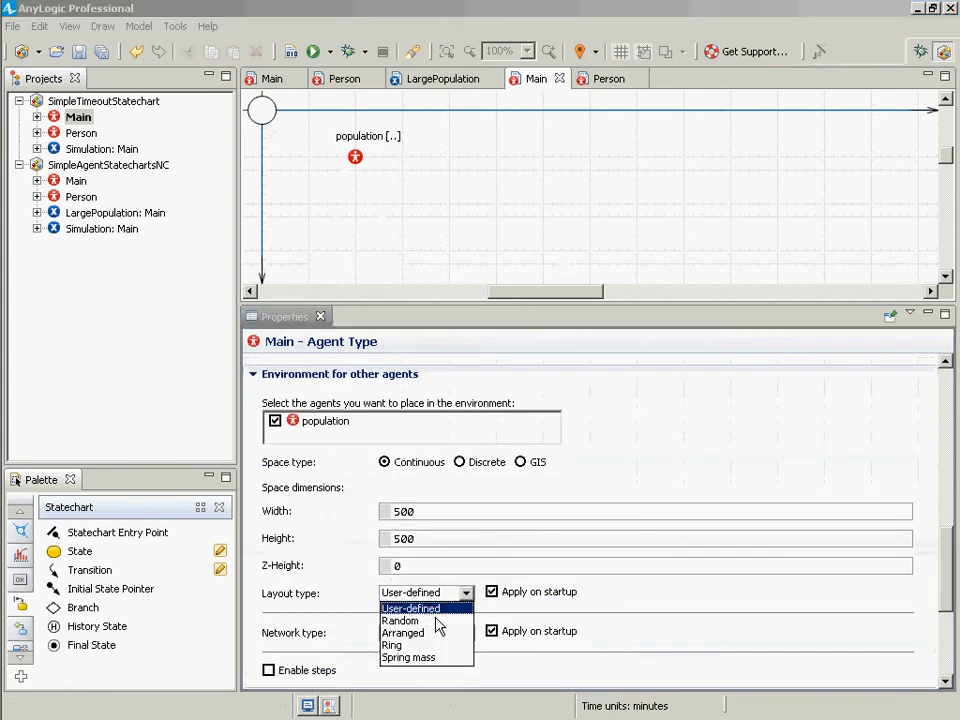
click(439, 621)
Run SimpleTimeoutStatechart's Simulation experiment to check the agents' layout and colors, closing the run window.
click(88, 150)
right_click(88, 150)
click(189, 371)
click(87, 140)
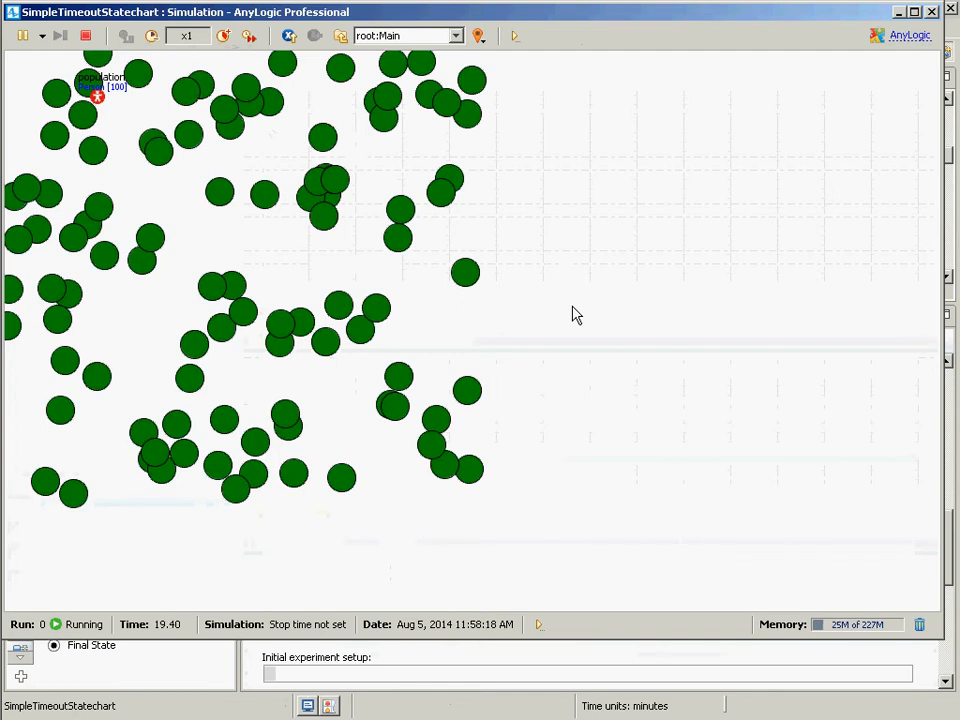
key(alt+F4)
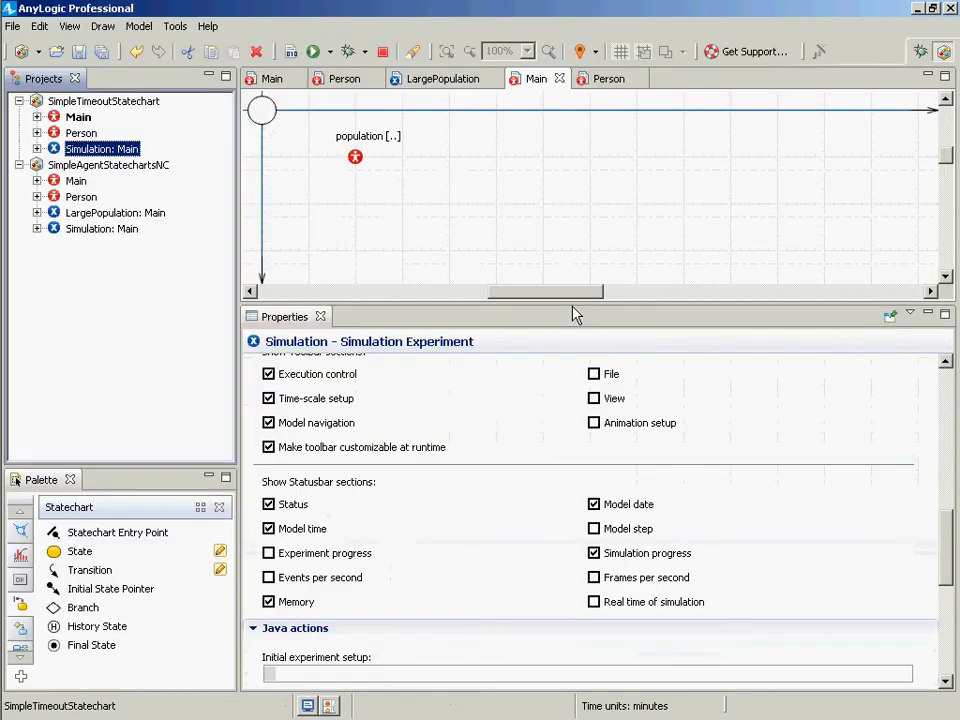
Open SimpleTimeoutStatechart's Person and examine the trigger and timeout settings of both transitions between State1 and State2.
double_click(82, 133)
click(337, 226)
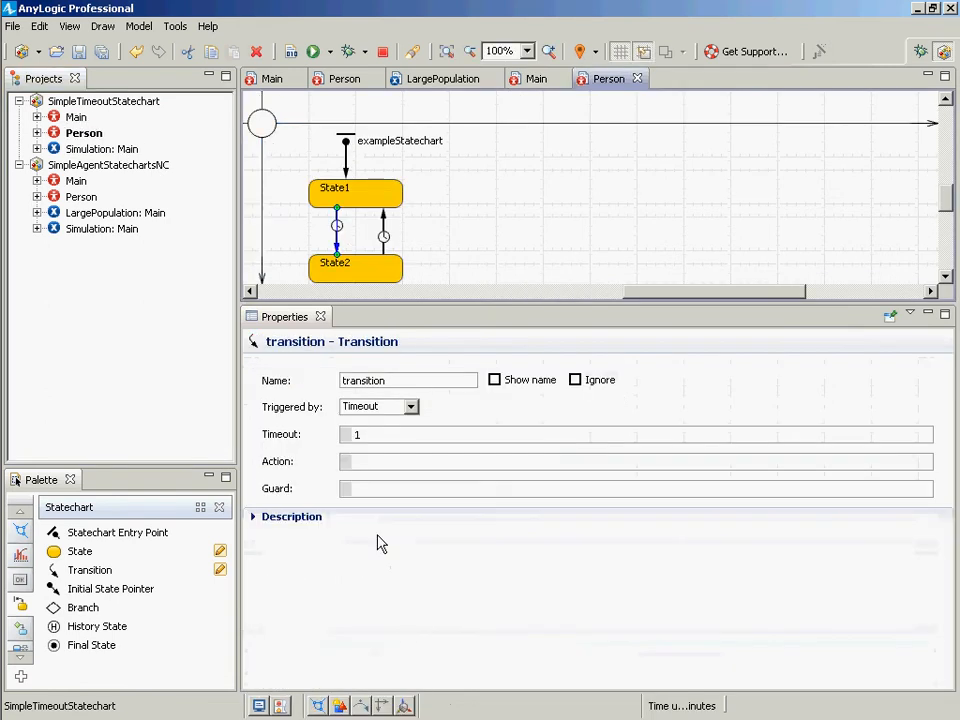
click(383, 235)
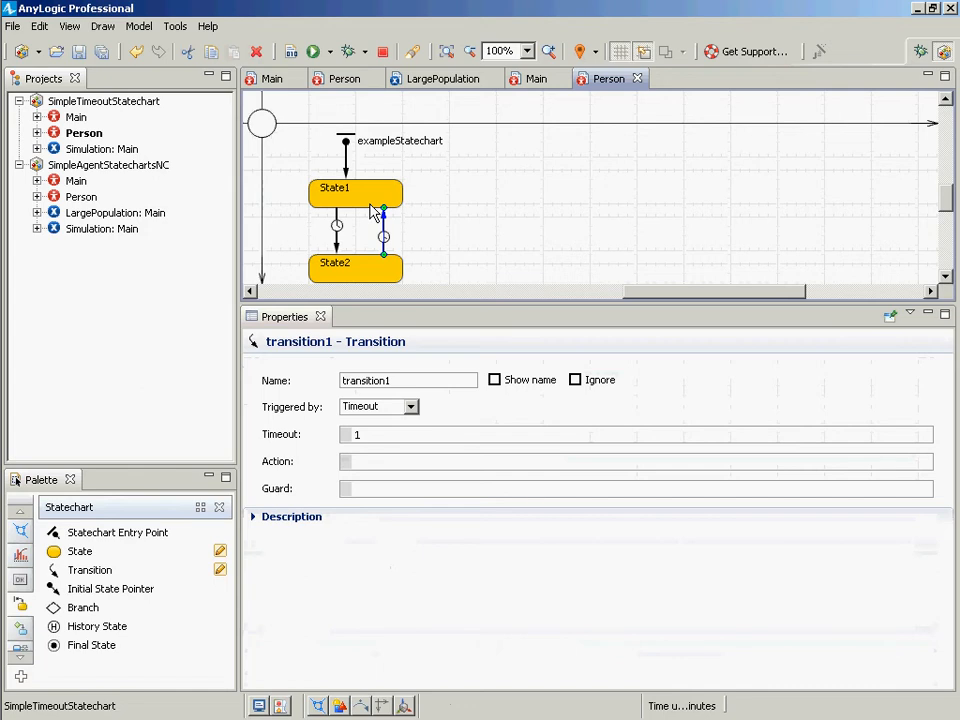
key(alt+Tab)
key(alt+Tab)
click(385, 56)
key(alt+Tab)
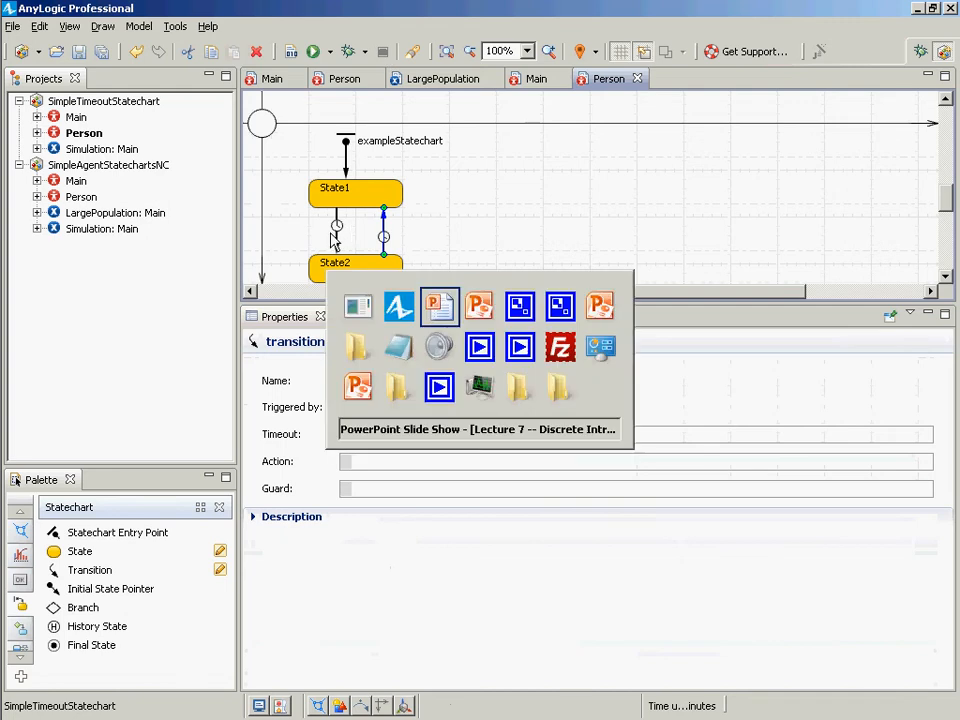
key(alt+Tab)
Set the timeout of the transition from State1 to State2 to lognormal(1, 1, 0).
click(338, 226)
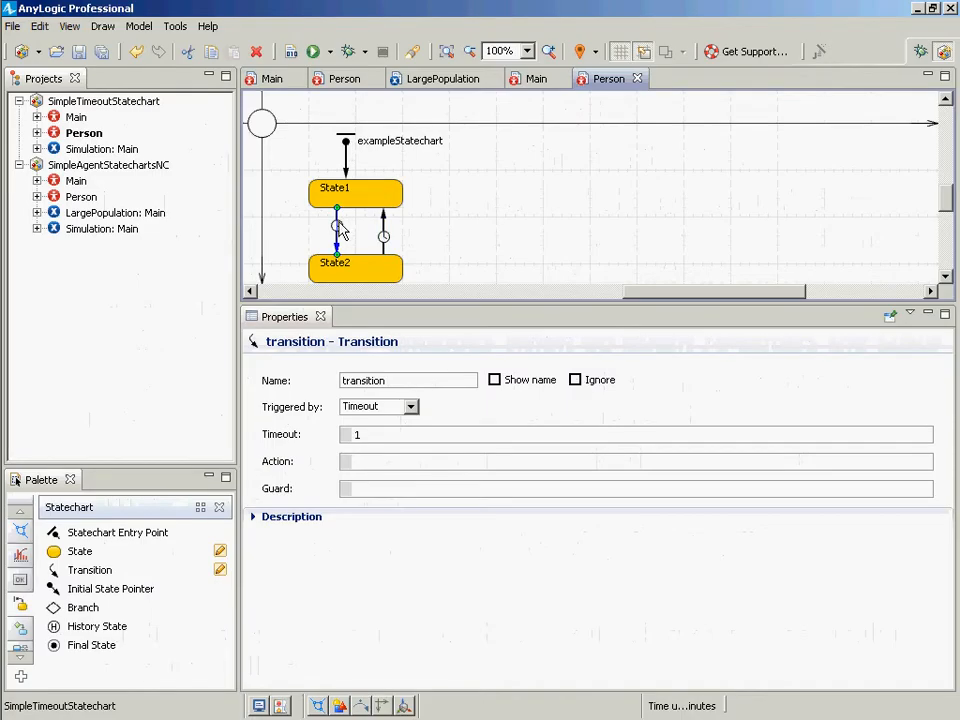
click(356, 437)
drag(376, 439, 335, 441)
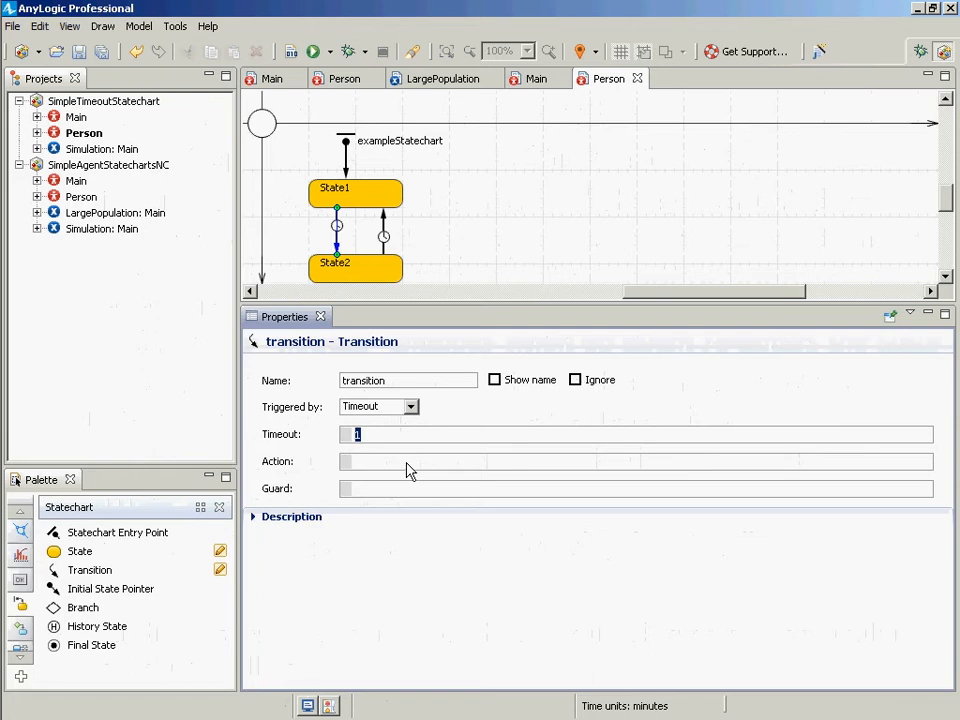
text(k)
key(BackSpace)
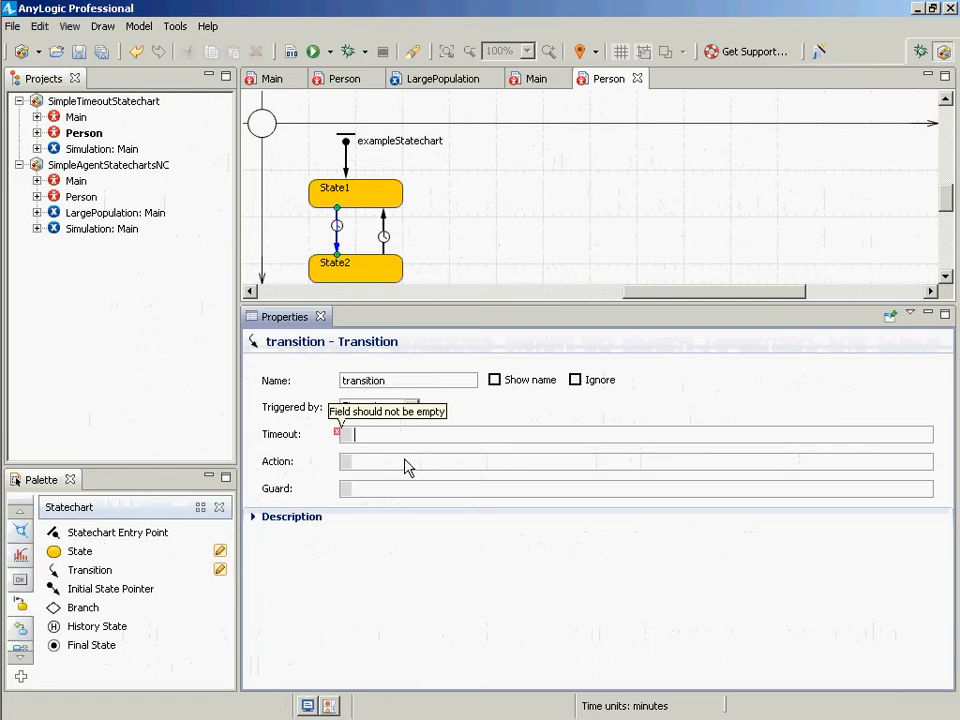
text(1)
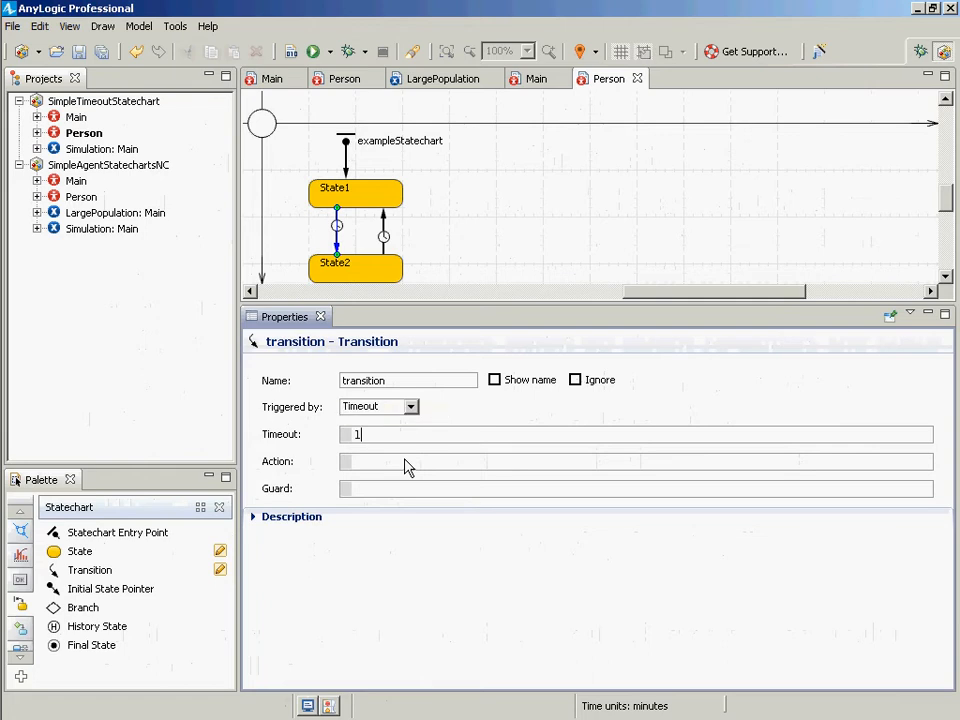
text(ognormal(1, 1, 0)
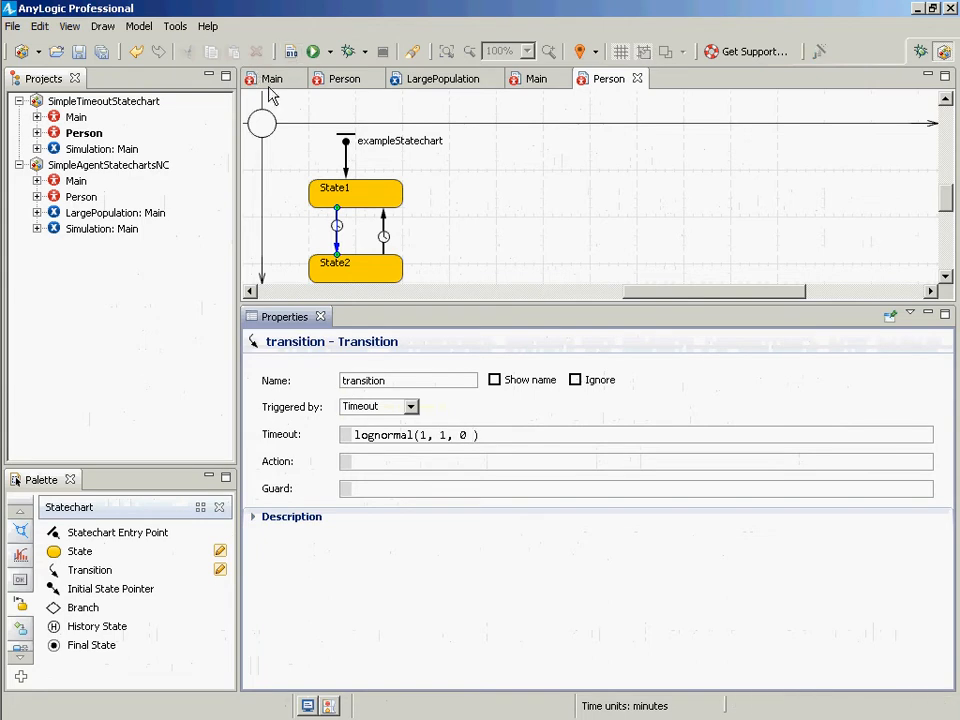
Run SimpleTimeoutStatechart's Simulation experiment to check how the agents change color with the lognormal timeout, closing the run window.
right_click(92, 149)
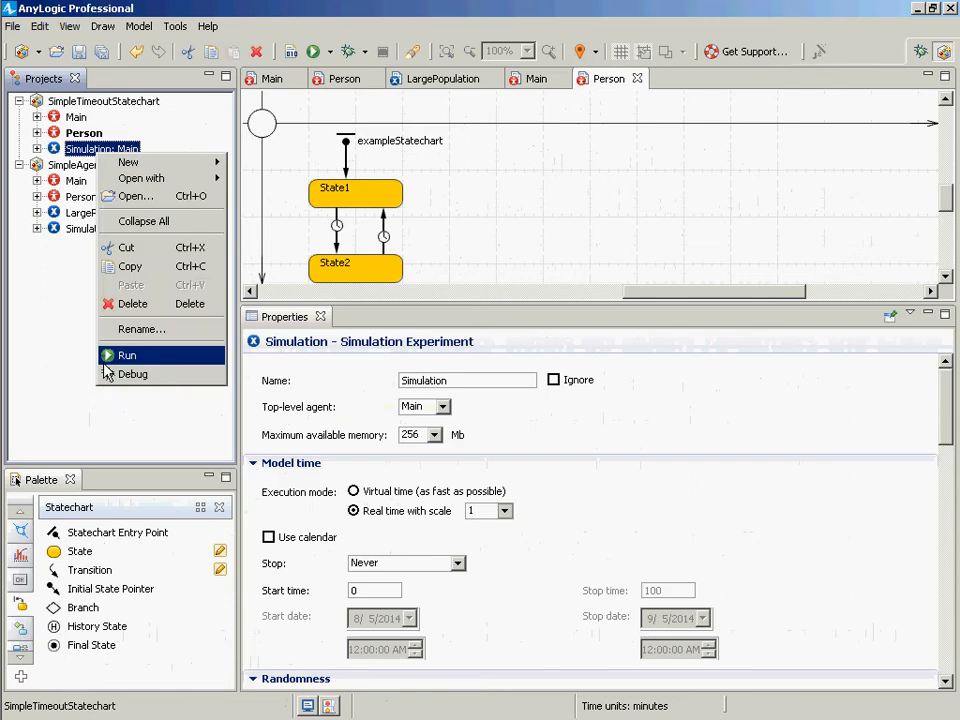
click(110, 356)
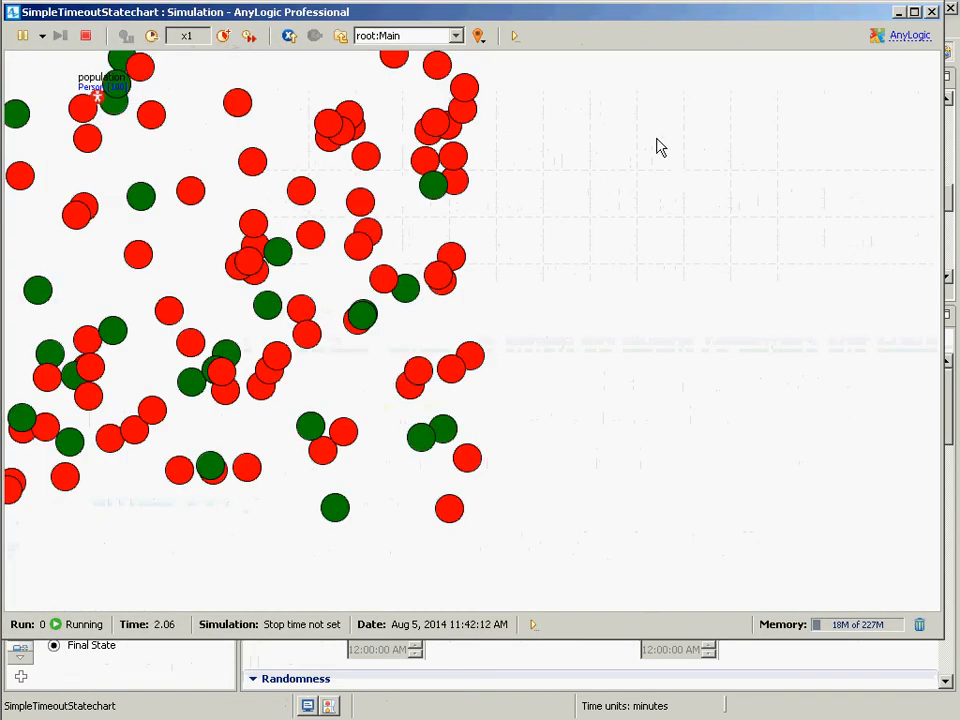
click(931, 15)
Examine the timeout expression of the transition from State1 to State2.
click(392, 193)
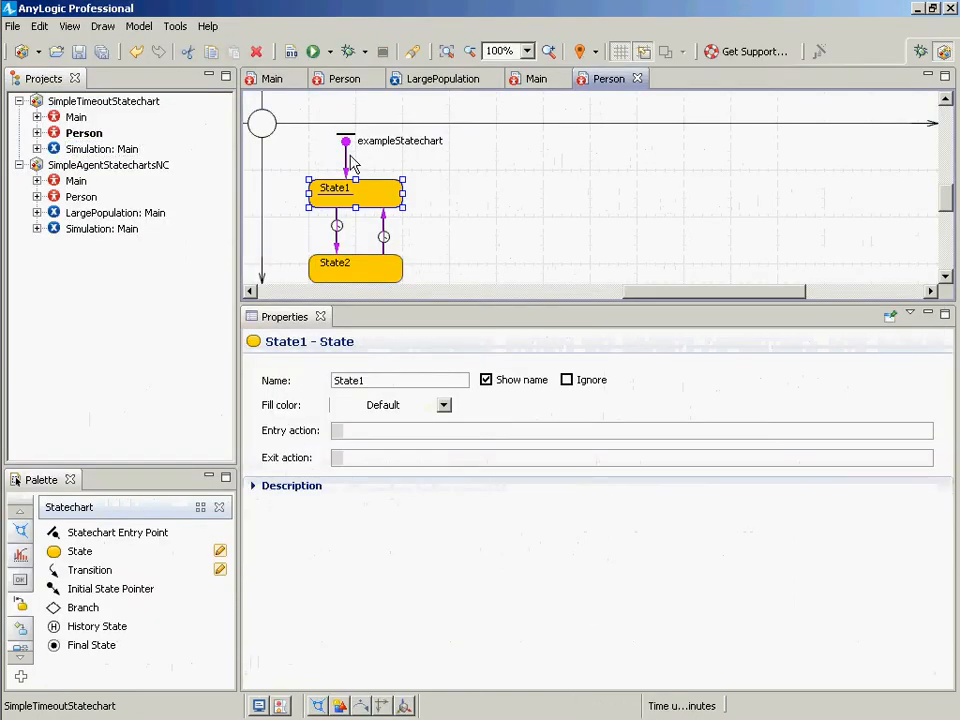
click(337, 250)
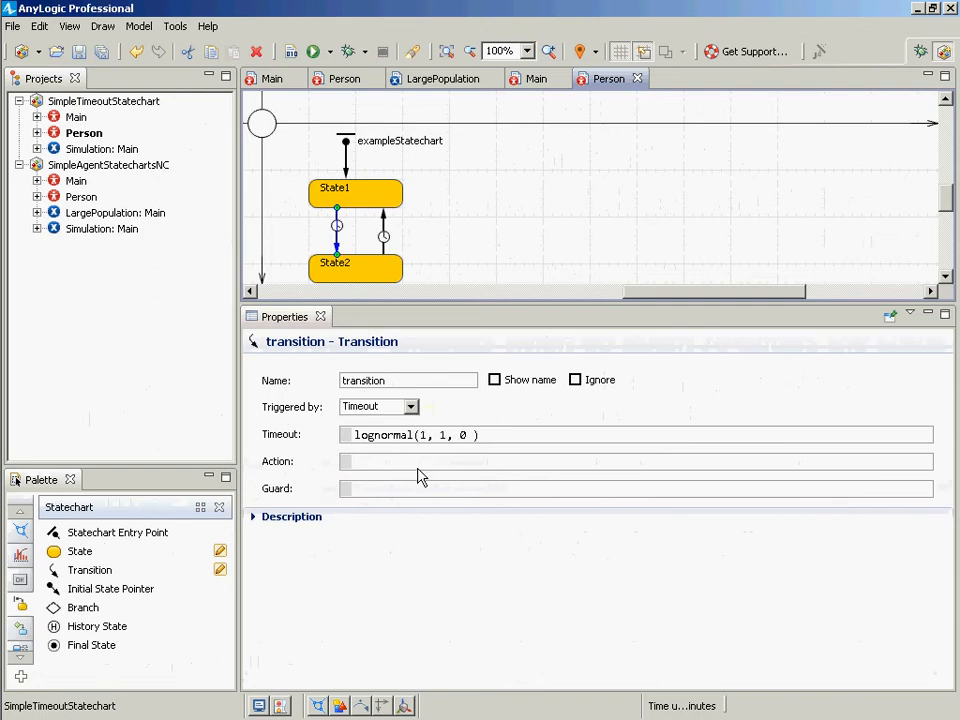
drag(520, 440, 291, 450)
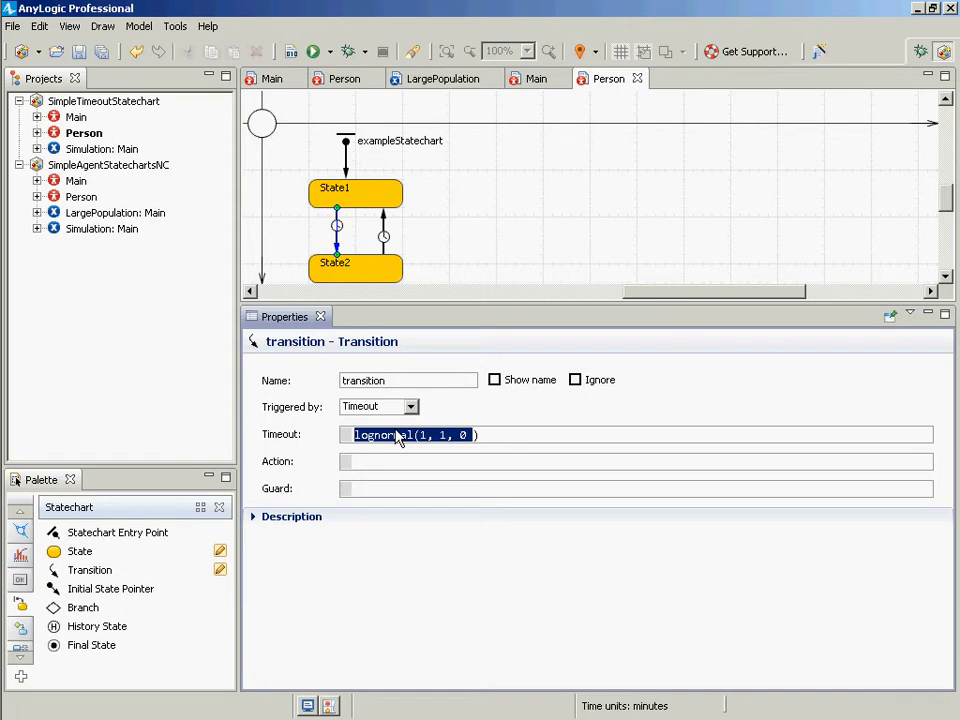
Switch between the PowerPoint slide Discrete Agent Dynamics: Transitions and AnyLogic to compare the listed transition conditions with the timeout transition.
key(alt+Tab)
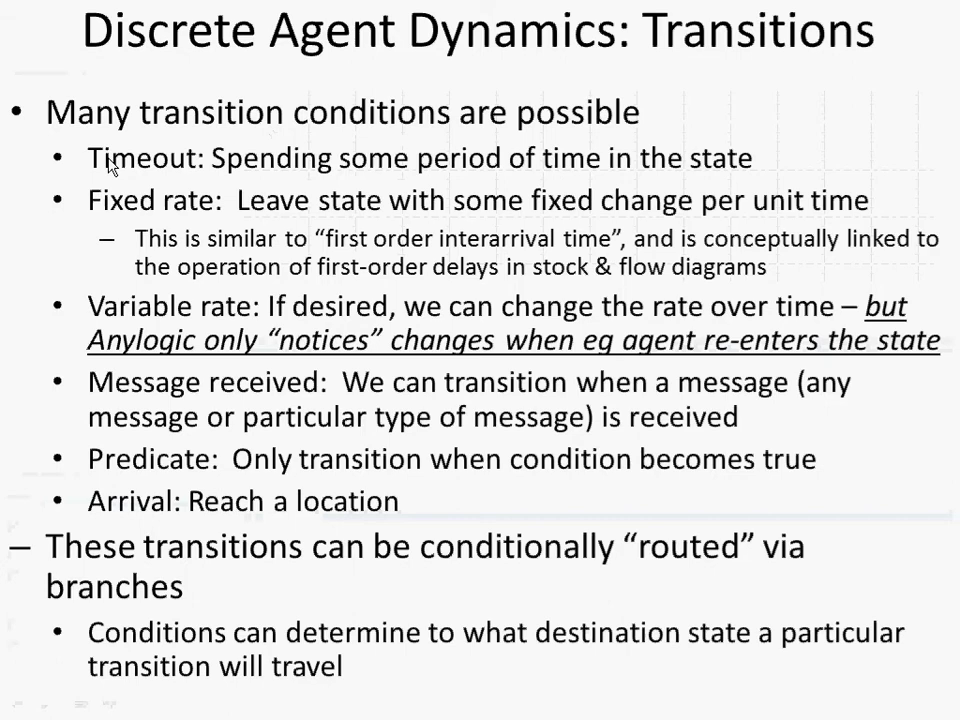
key(alt+Tab)
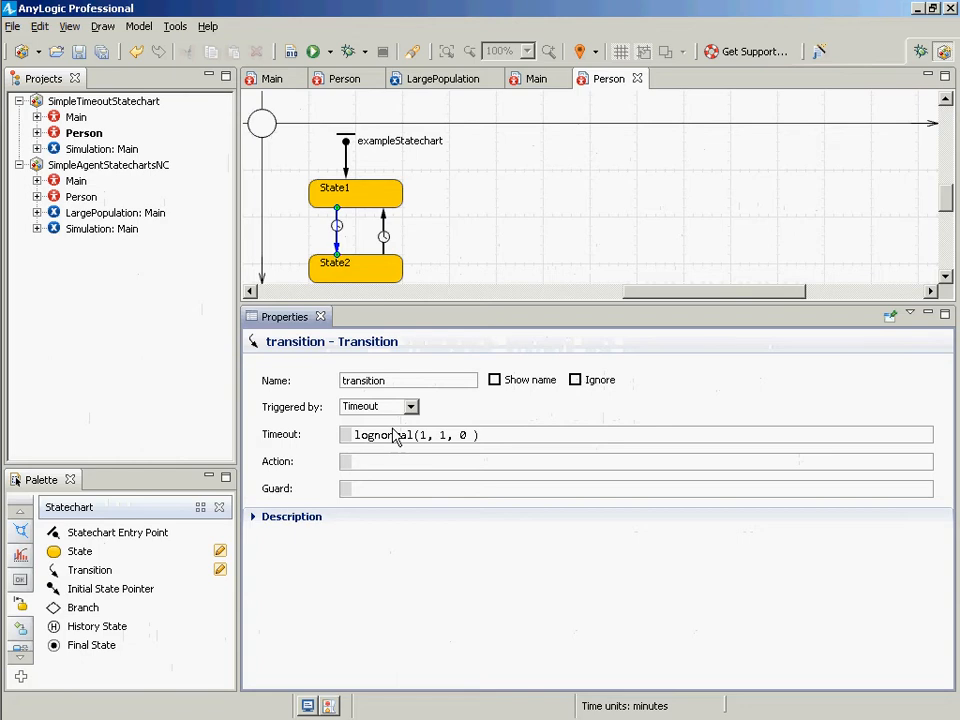
key(alt+Tab)
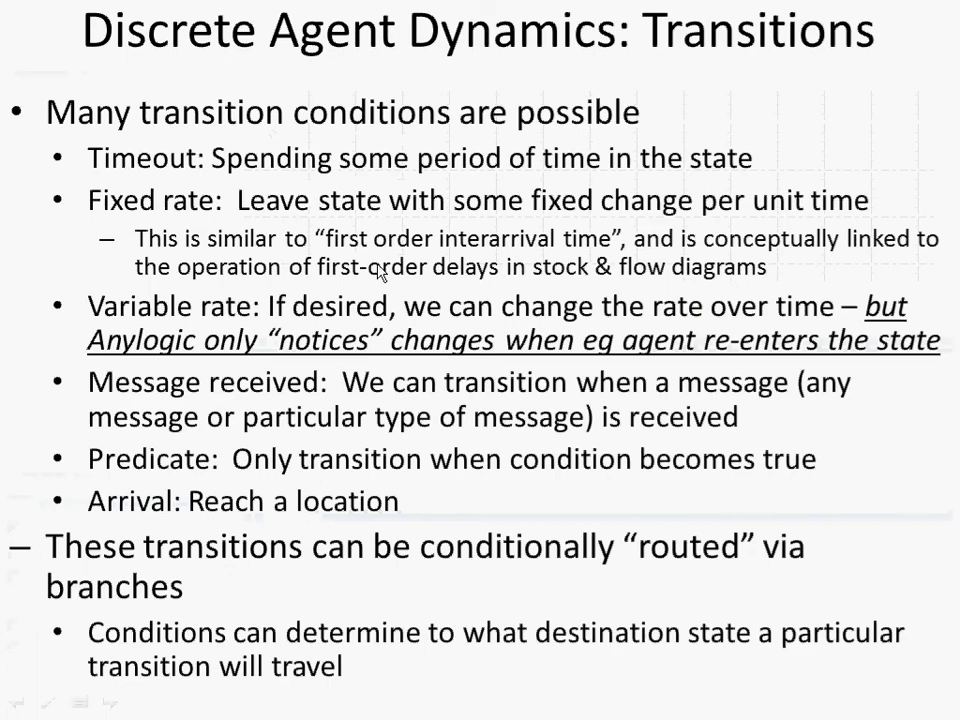
key(alt+Tab)
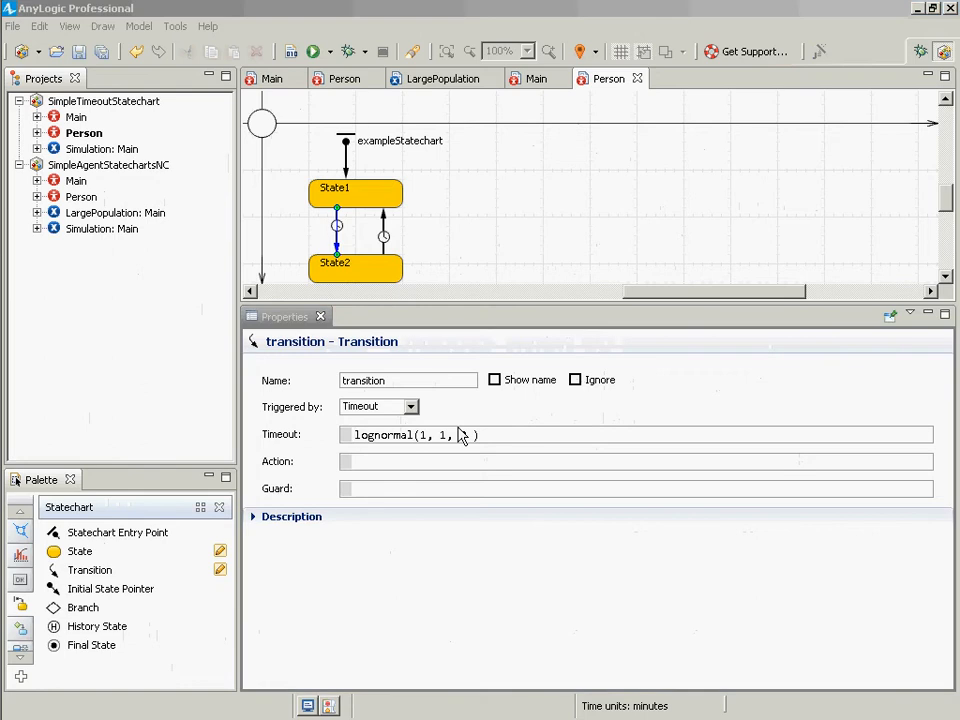
key(alt+Tab)
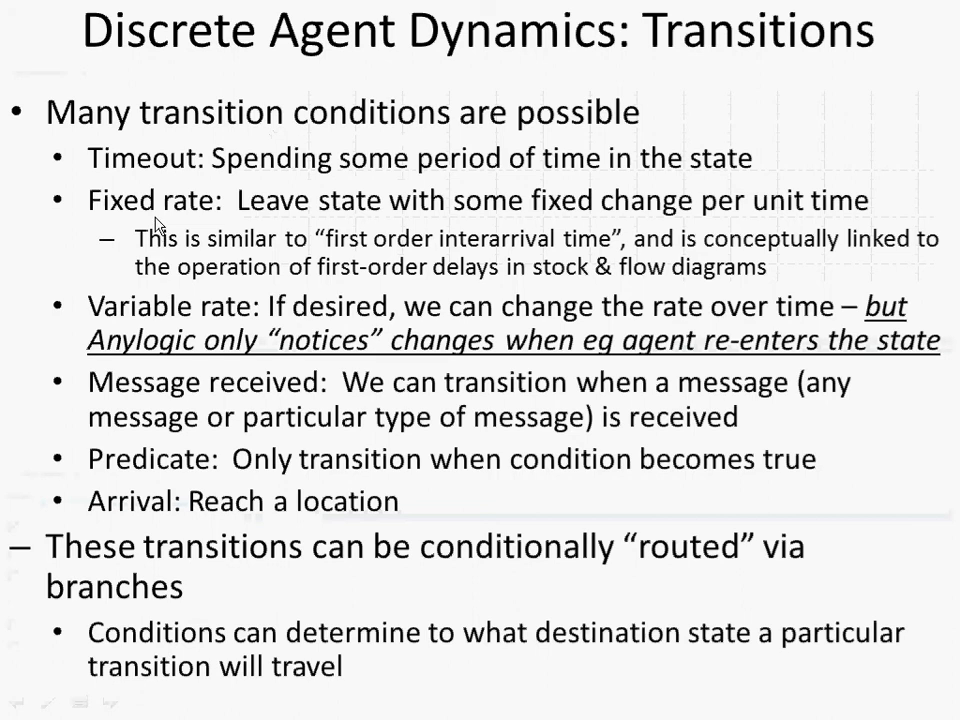
key(alt+Tab)
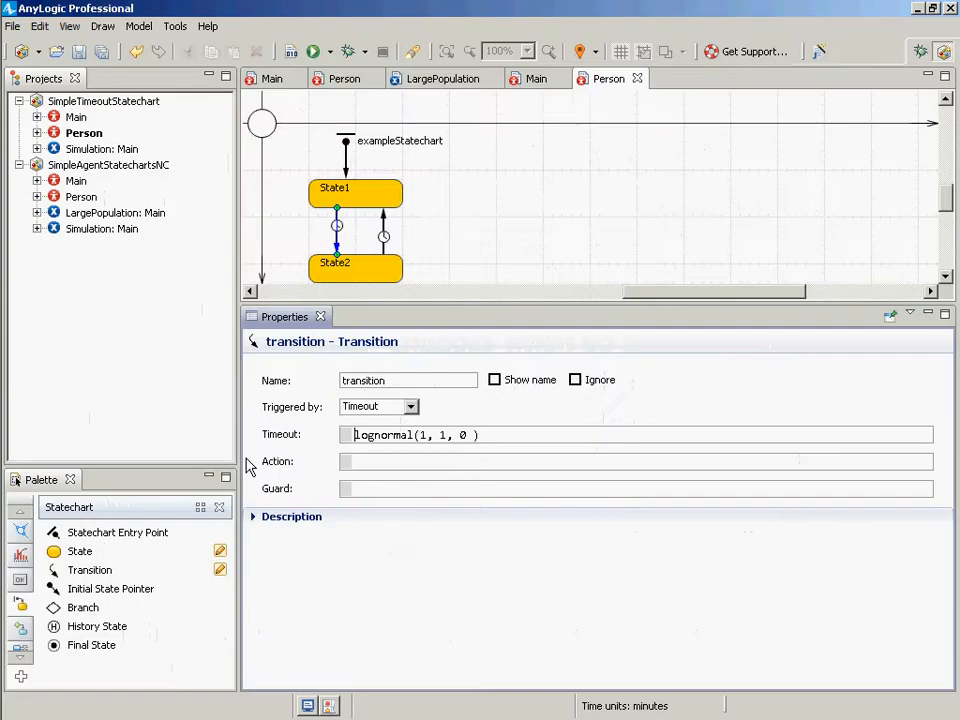
key(alt+Tab)
key(alt+Tab)
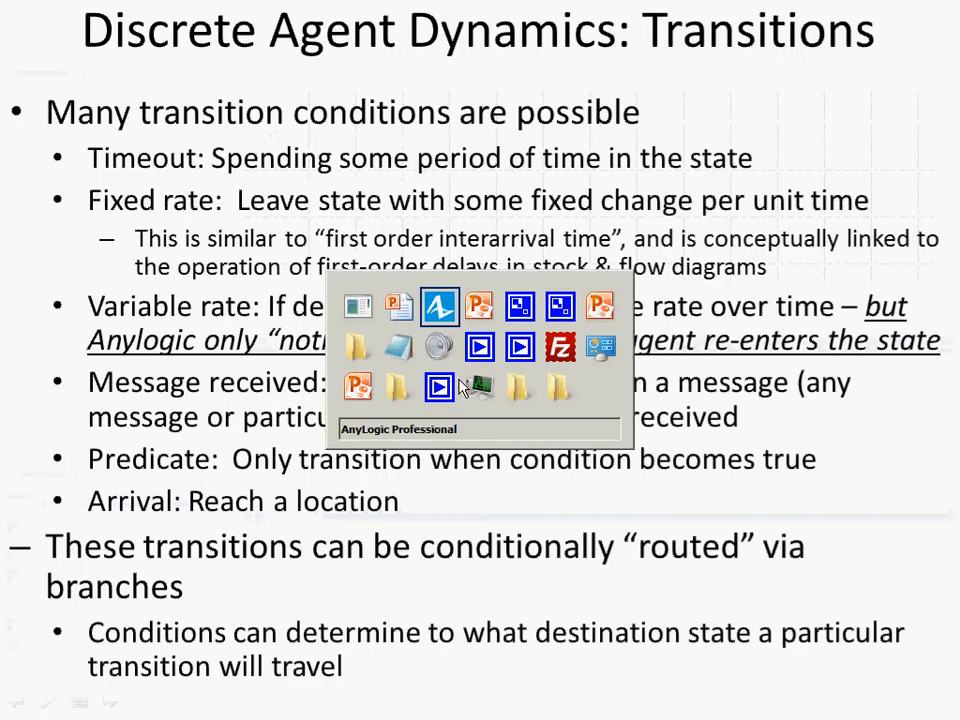
key(alt+Tab)
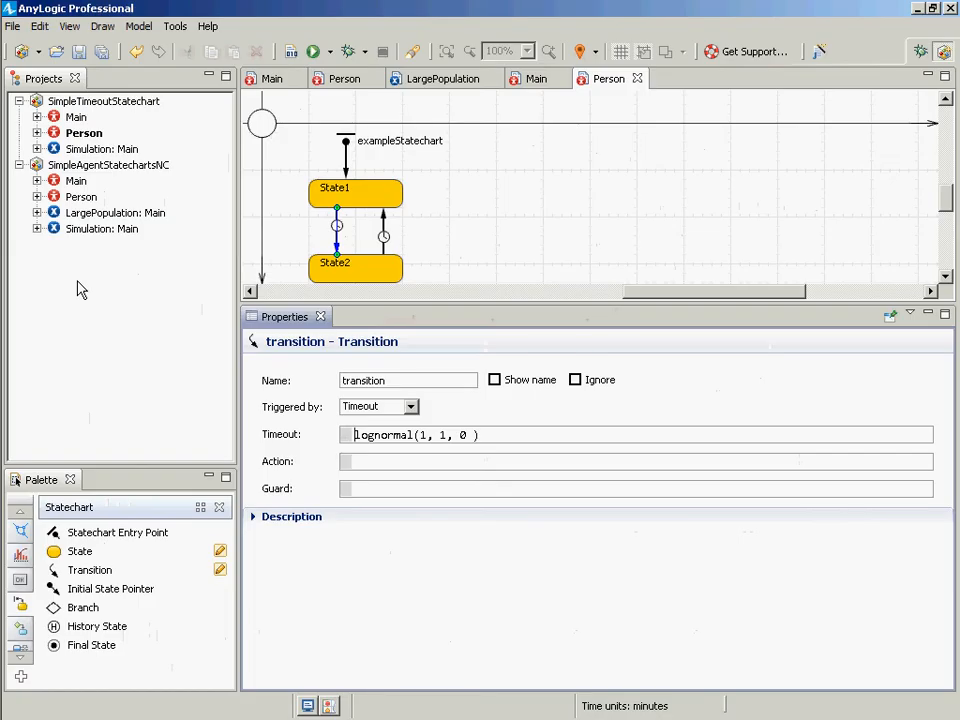
Open Person in SimpleAgentStatechartsNC and examine the rate of the becomingOverweight transition, consulting the PowerPoint slide on transition conditions.
click(86, 200)
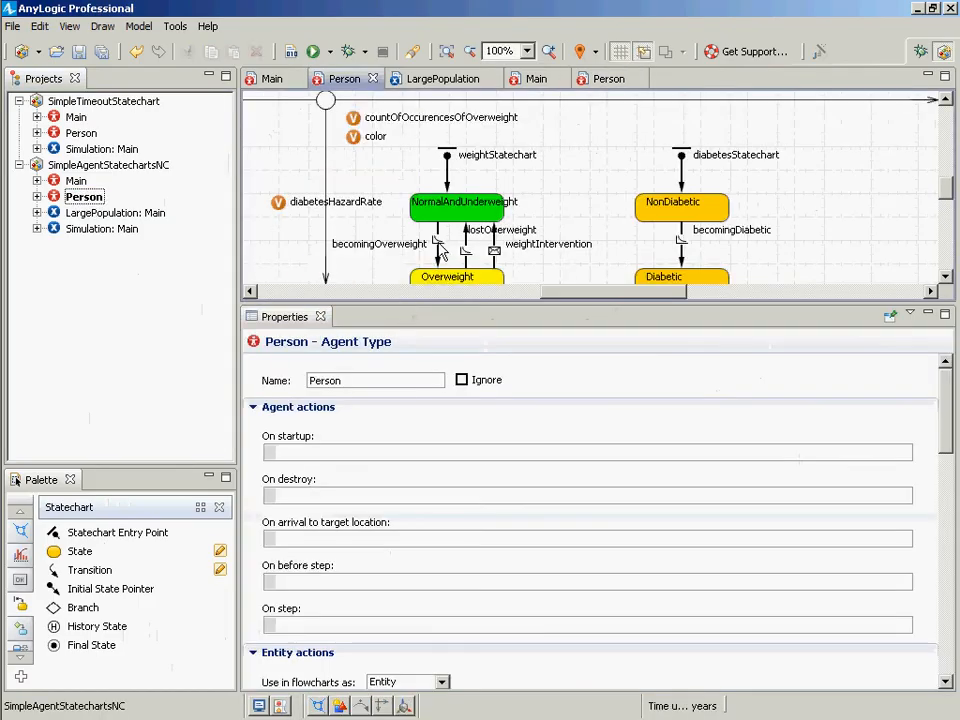
click(439, 250)
drag(398, 440, 330, 436)
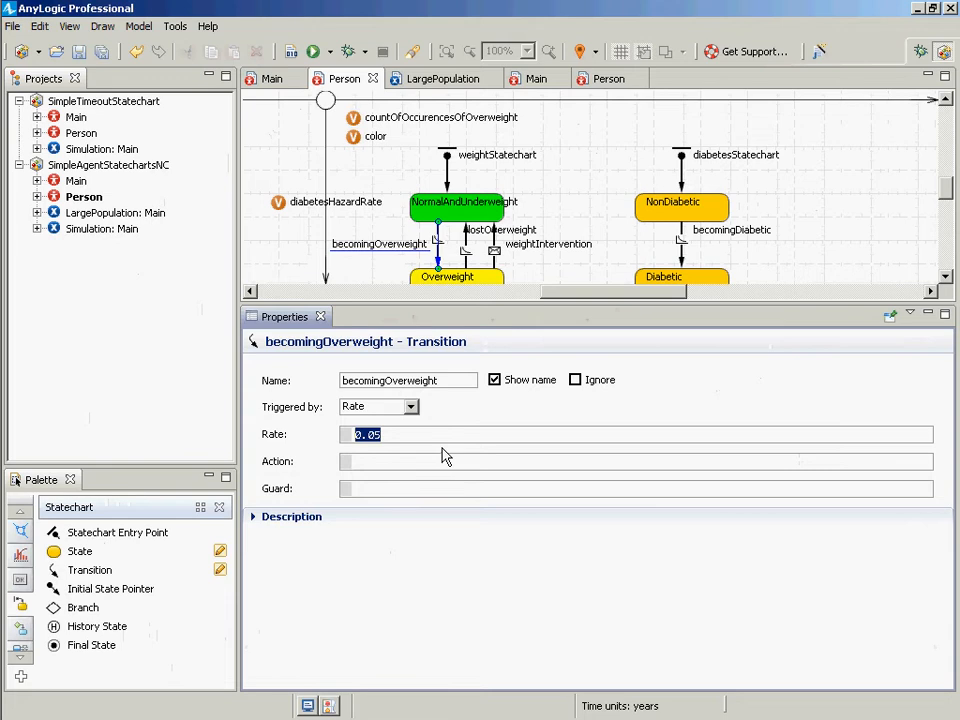
key(shift+Right)
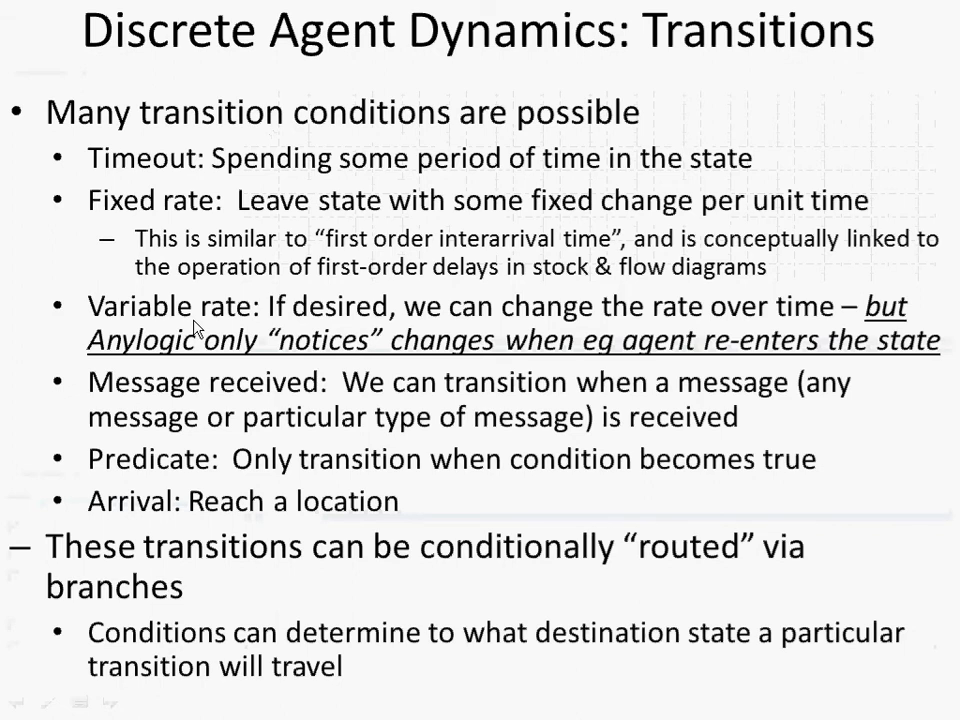
key(alt+Tab)
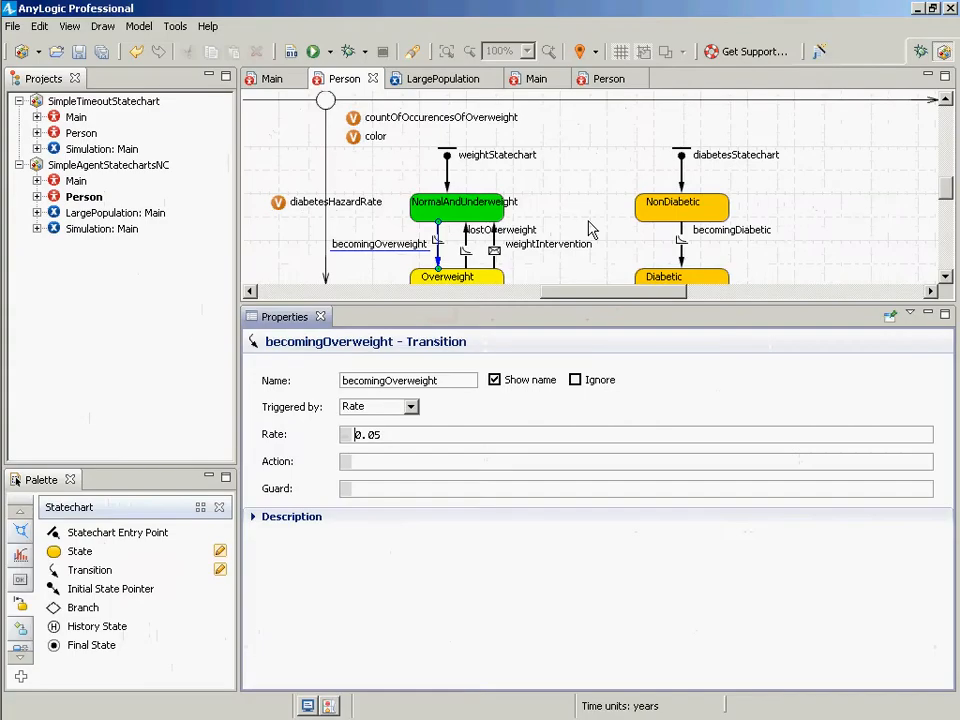
Examine the rate expression of the becomingDiabetic transition and compare it with the slide's variable rate condition.
click(683, 246)
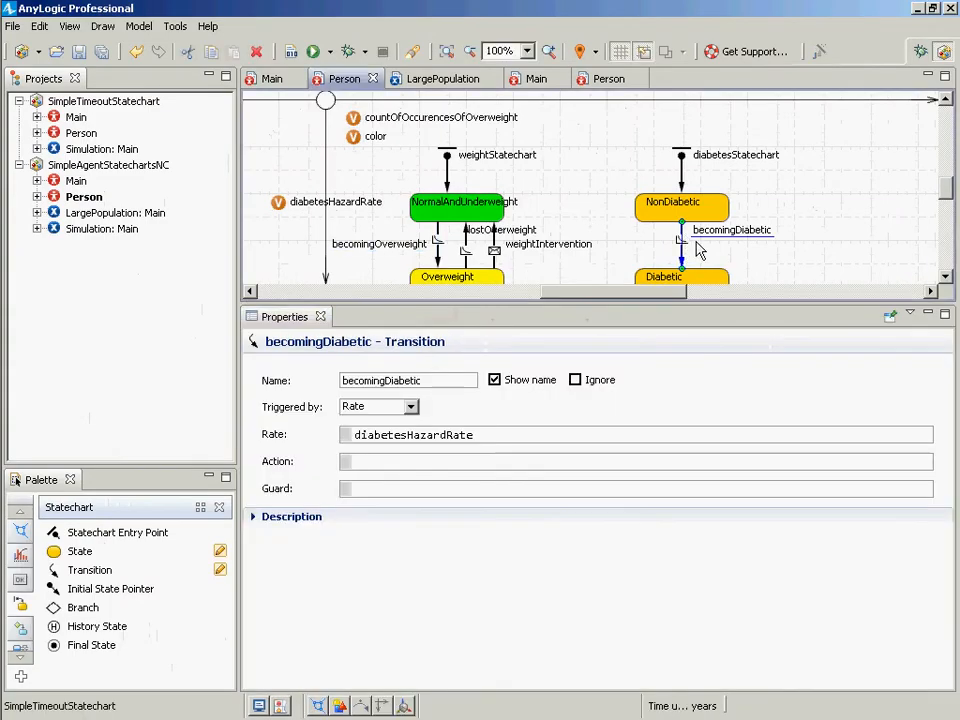
key(alt+Tab)
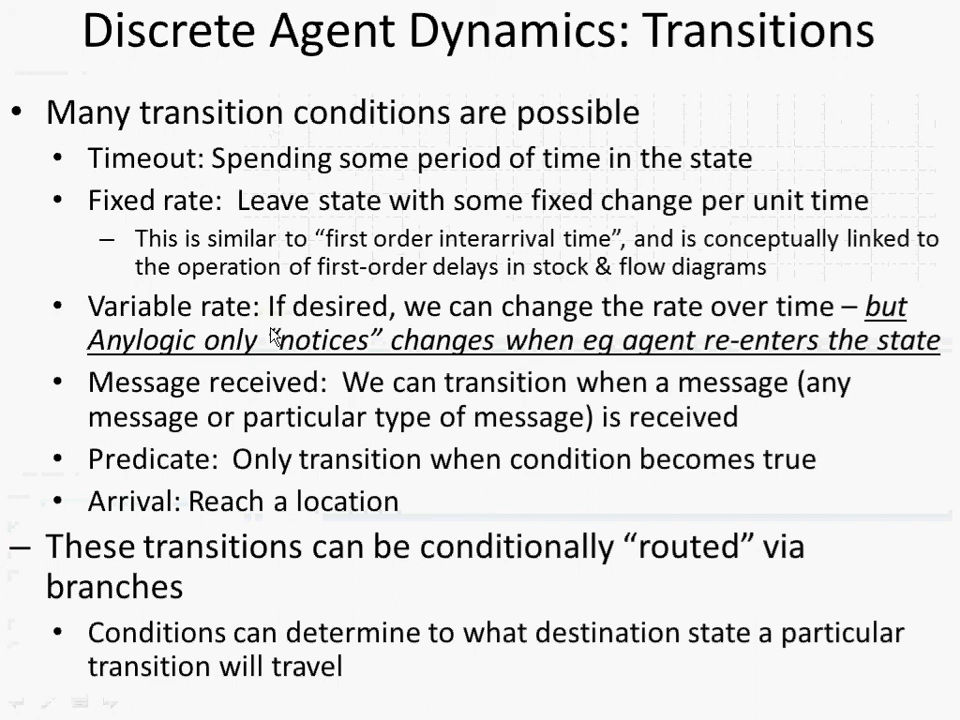
key(alt+Tab)
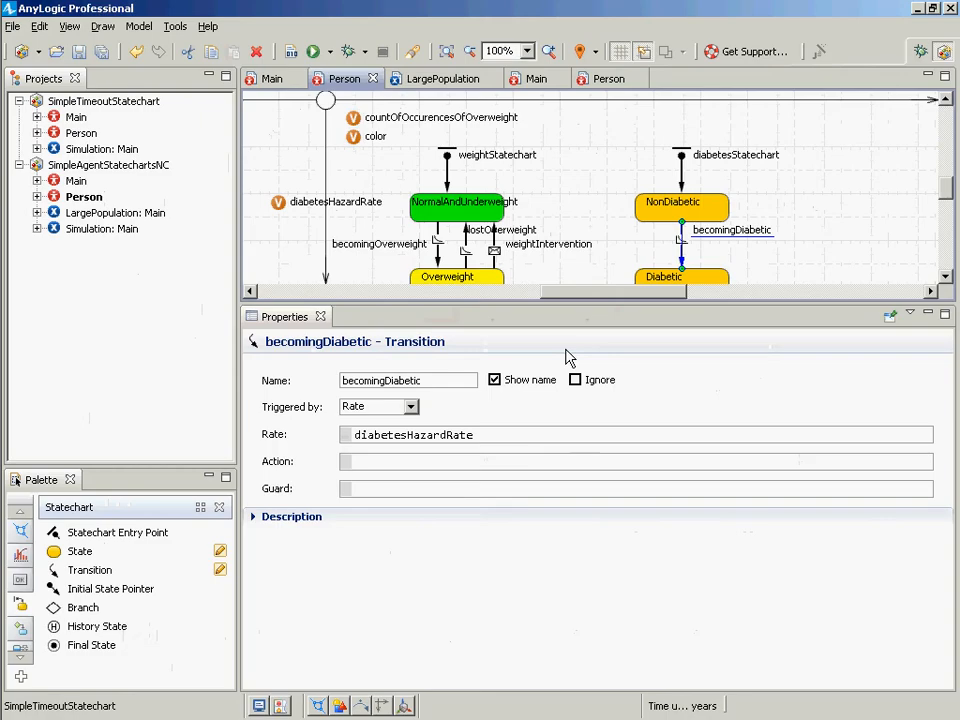
Switch to PowerPoint, reword the variable rate note to "changes at certain times (e.g., when agent re-enters the state)", and save the presentation.
key(alt+Tab)
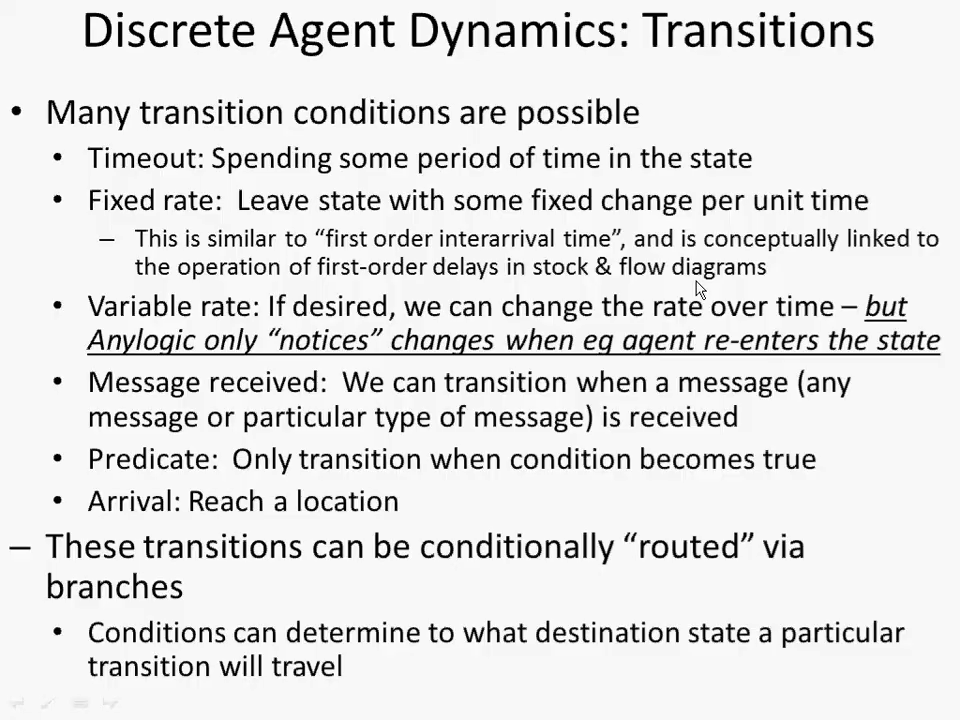
key(Escape)
click(636, 339)
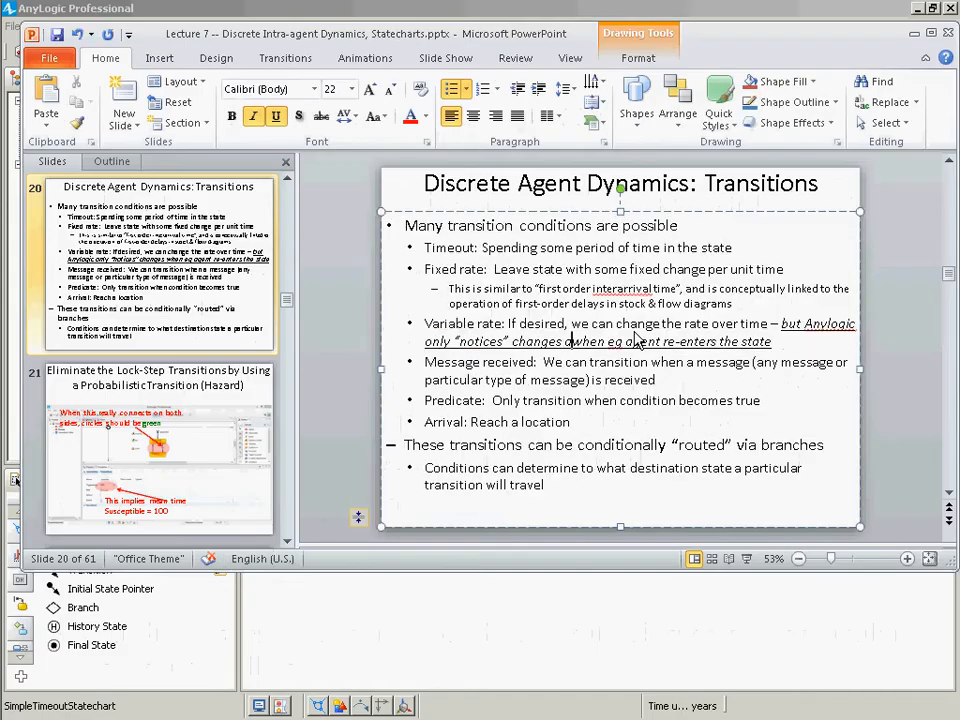
text(at certain ti)
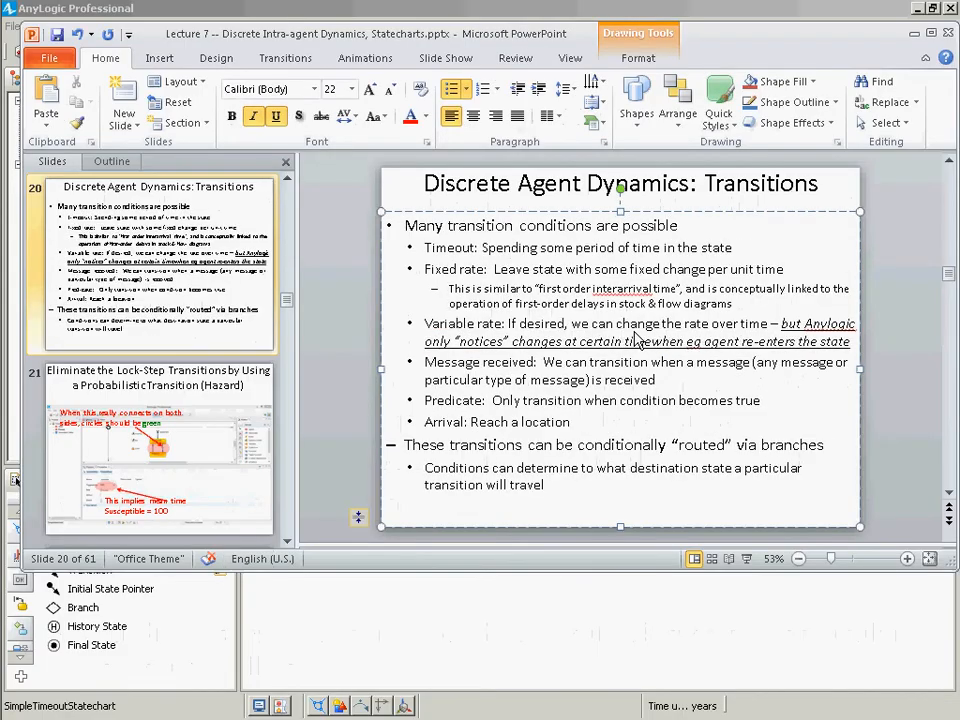
text(mes (e.g.,)
key(ctrl+Right)
key(ctrl+Right)
key(ctrl+shift+Left)
key(Delete)
key(Down)
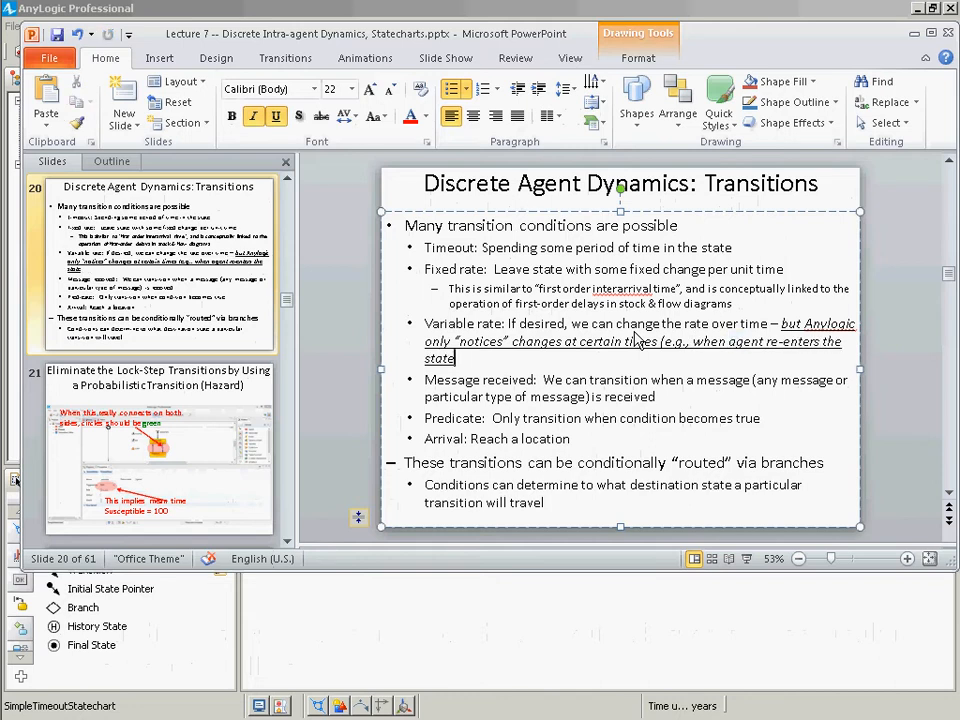
key(ctrl+s)
Switch to AnyLogic and examine how the NormalAndUnderweight, Overweight and Obese entry actions set diabetesHazardRate, the rate used by becomingDiabetic.
key(alt+Tab)
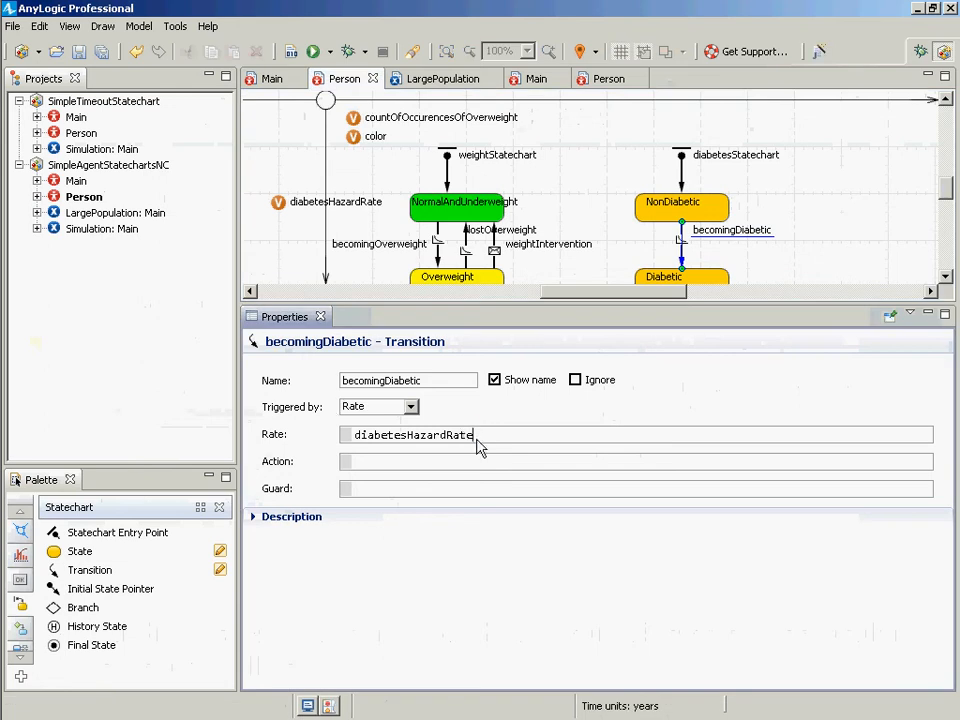
drag(476, 436, 331, 413)
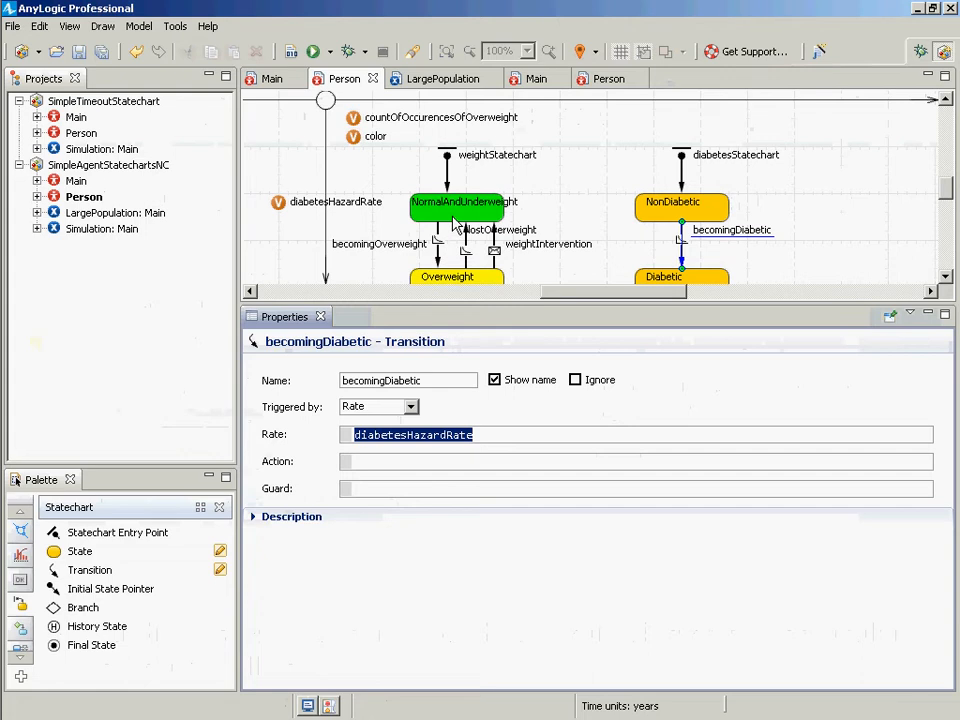
drag(474, 303, 448, 375)
click(457, 208)
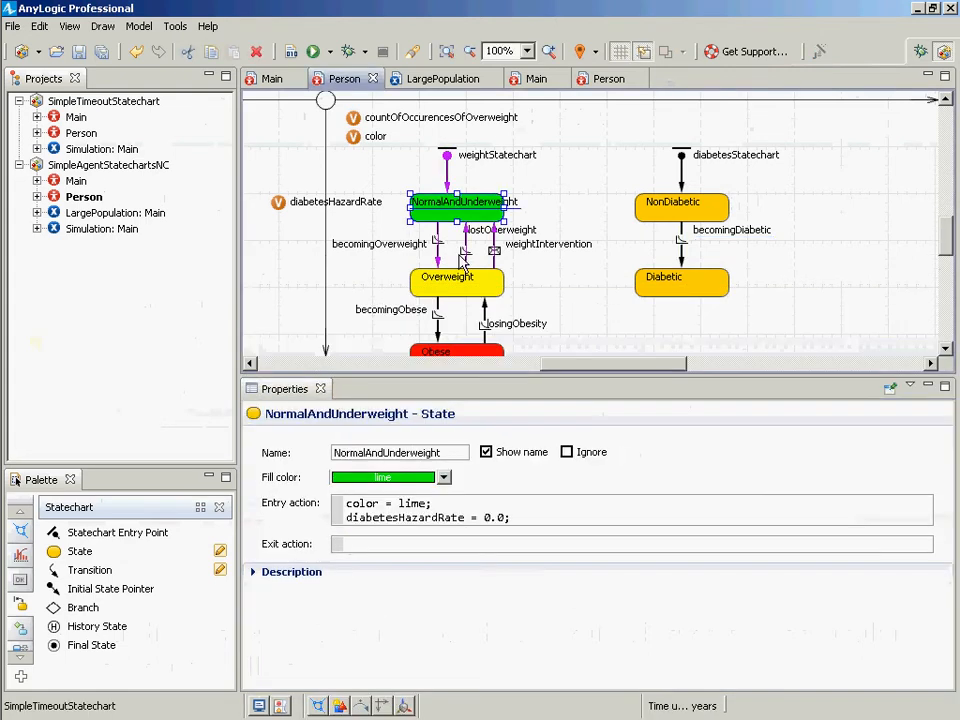
click(455, 283)
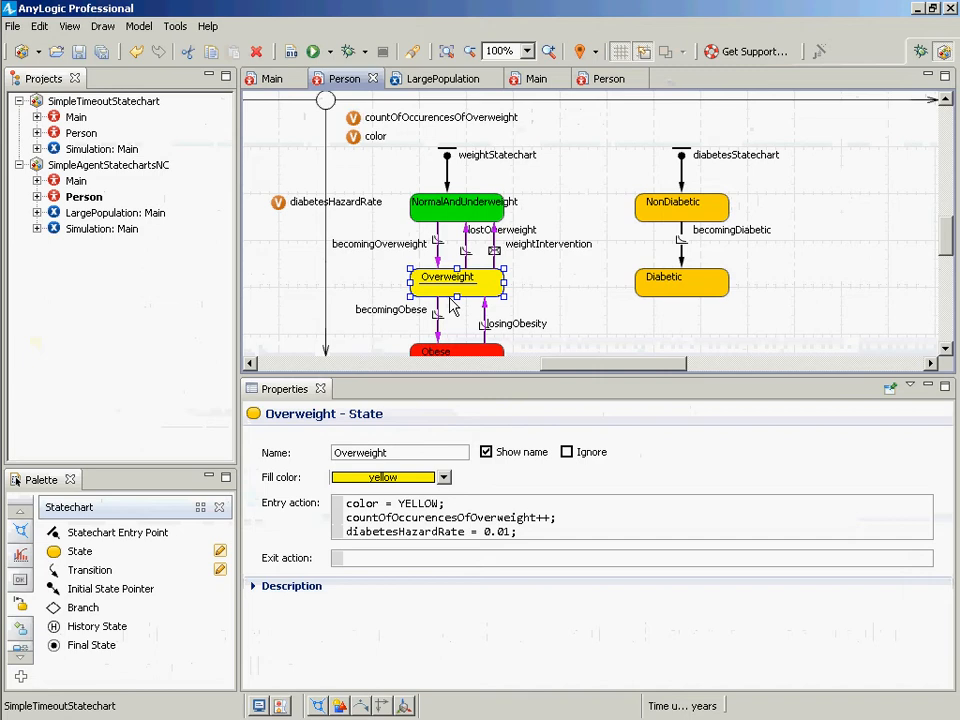
click(475, 354)
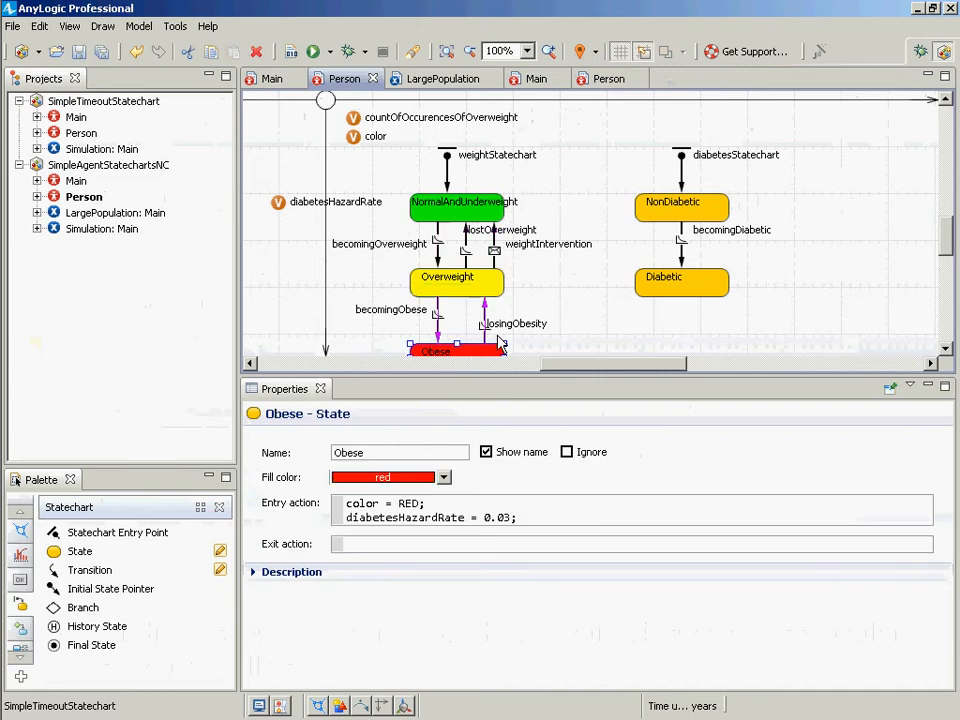
click(704, 231)
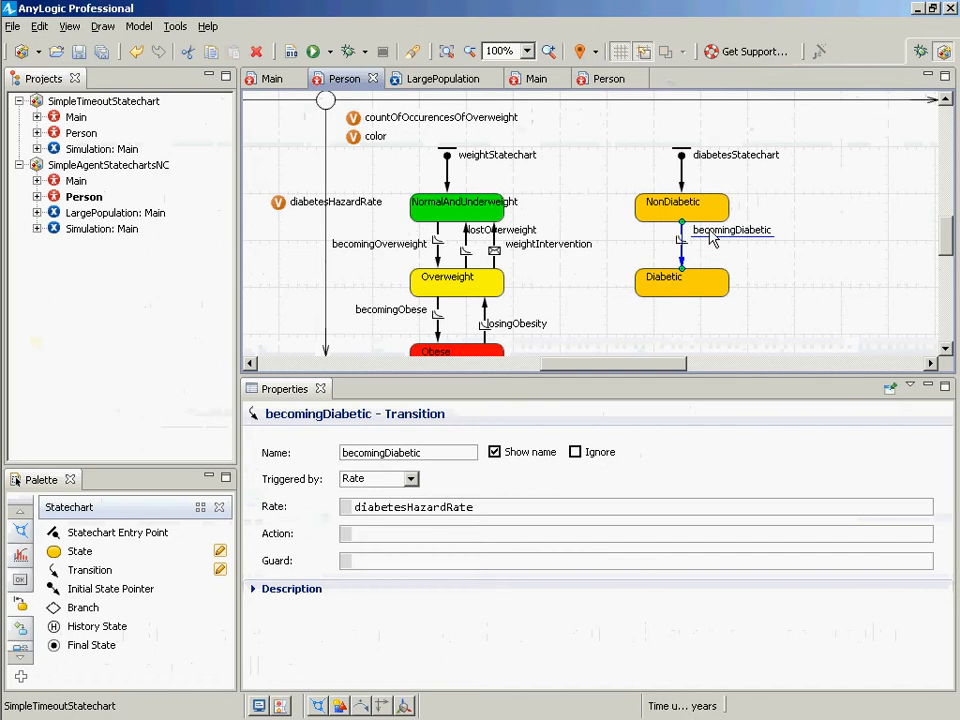
Switch to PowerPoint, review the slide Discrete Agent Dynamics: Transitions as a slide show, and return to AnyLogic.
key(alt+Tab)
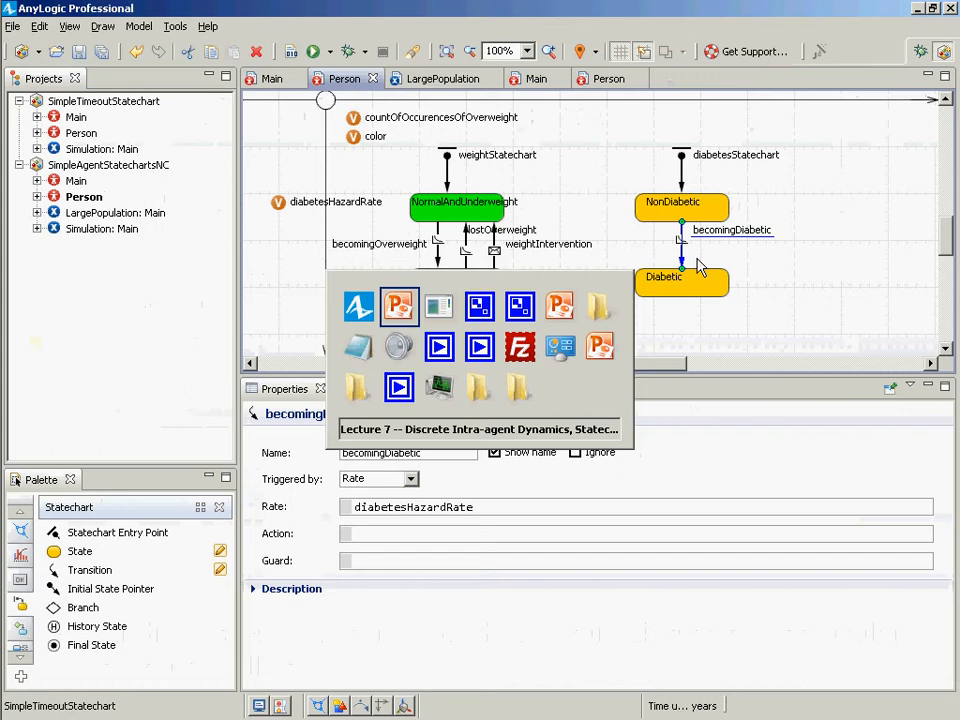
key(alt+Tab)
key(alt+Tab)
key(alt+Tab)
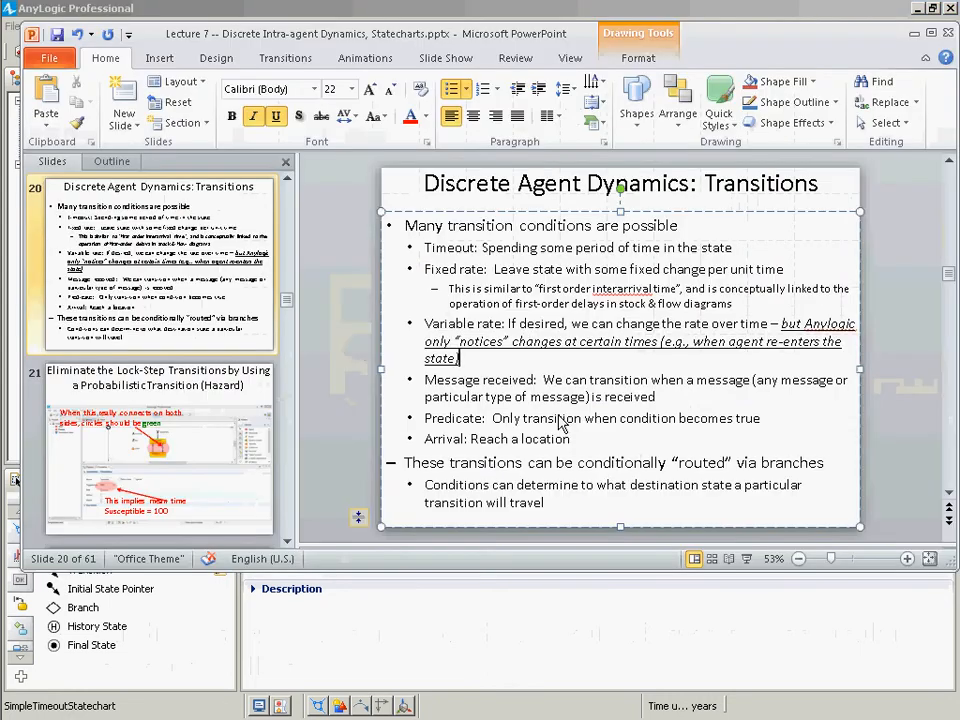
click(747, 558)
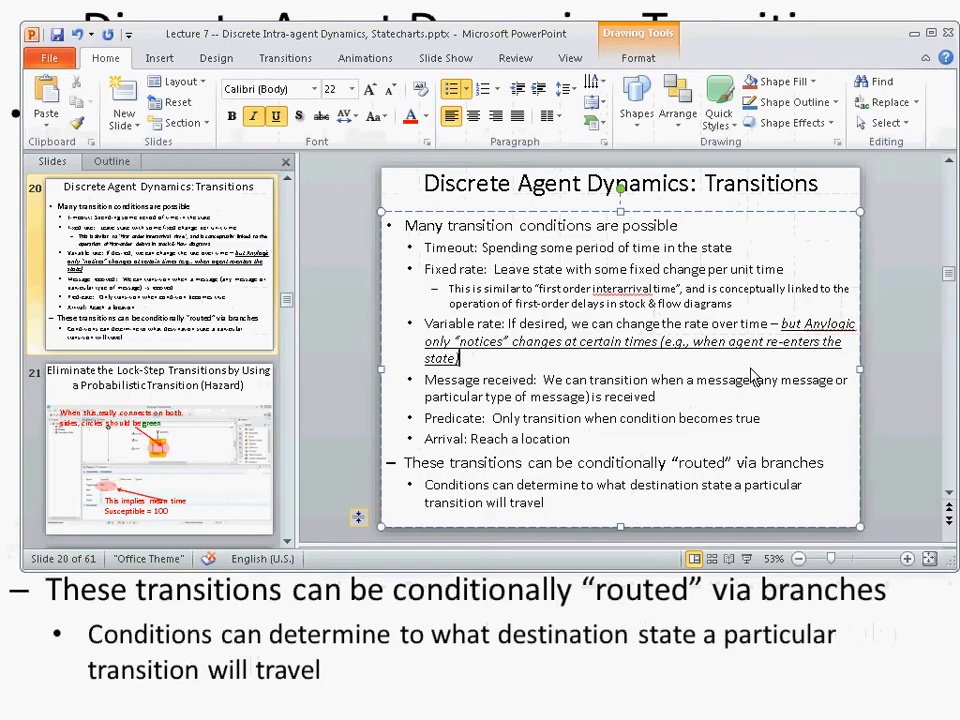
key(alt+Tab)
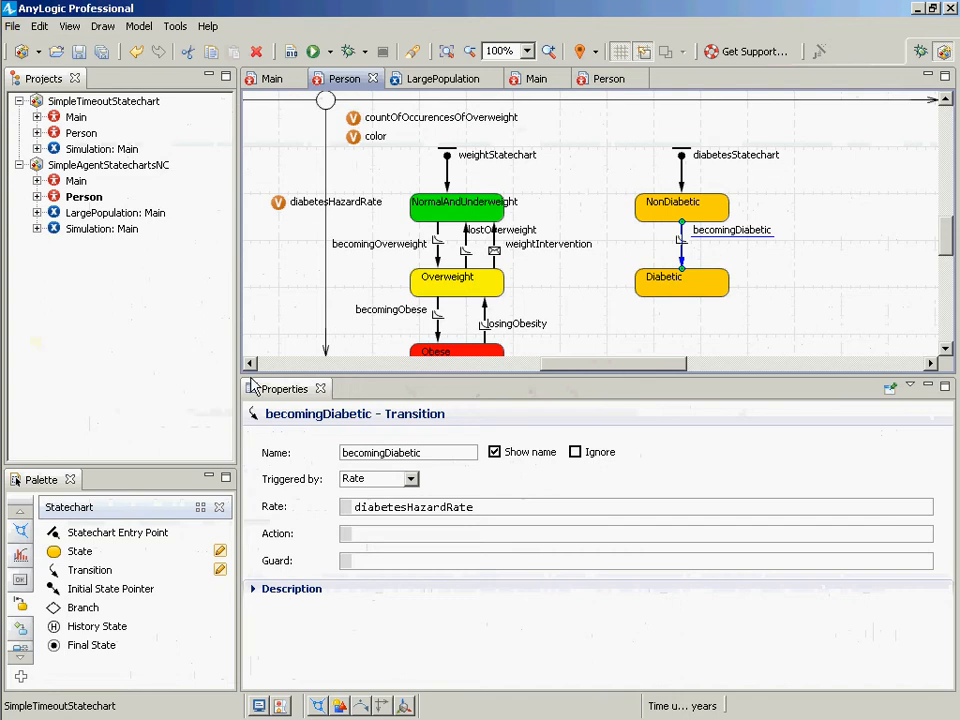
click(88, 570)
drag(246, 536, 718, 198)
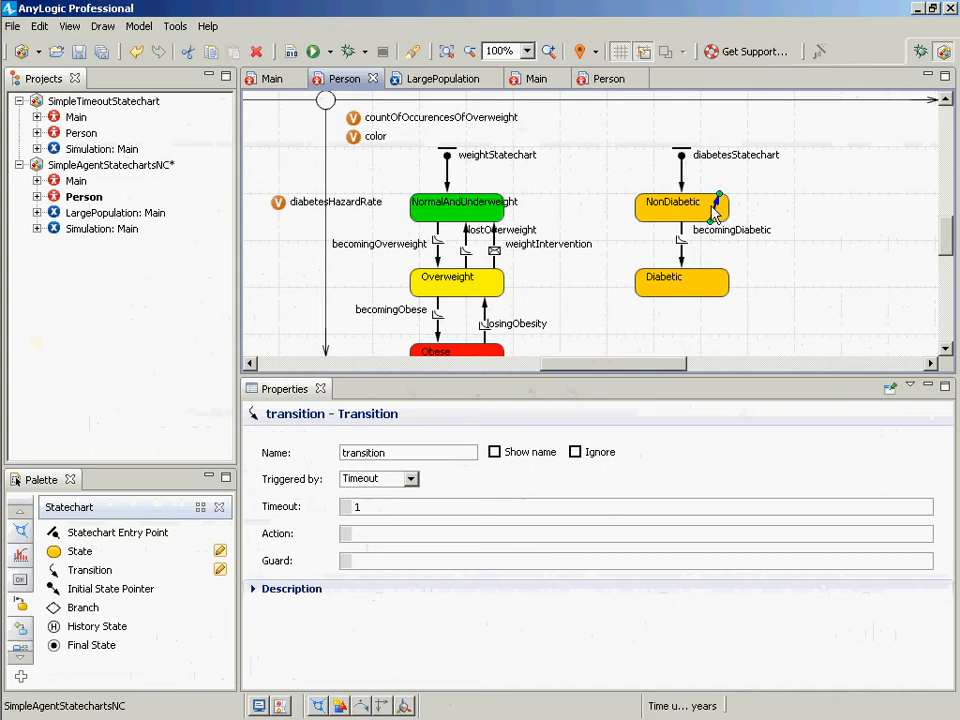
drag(716, 216, 770, 212)
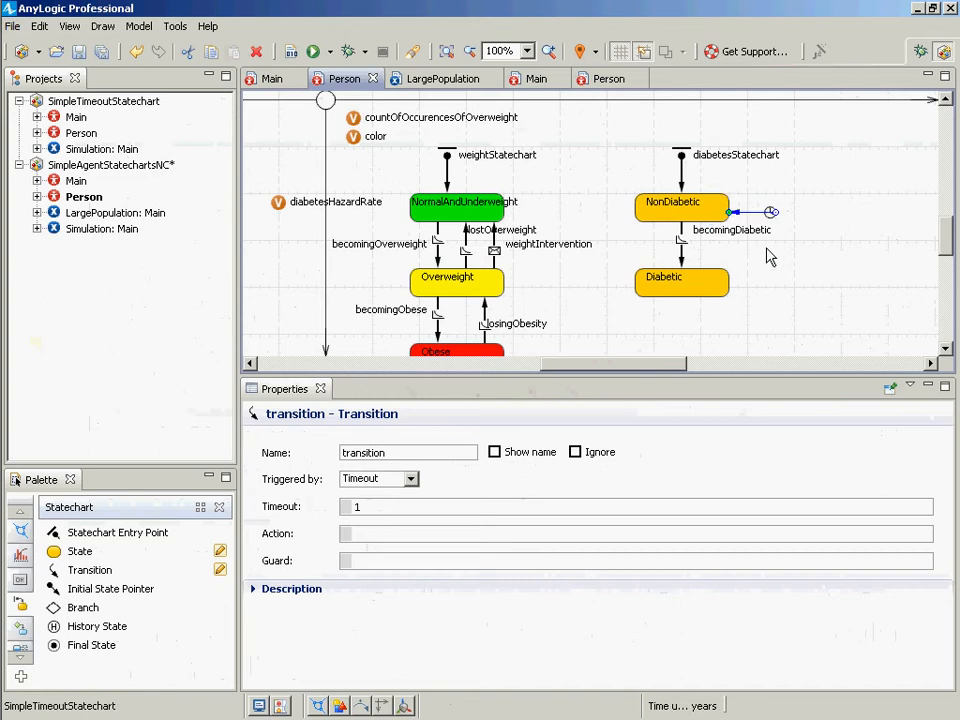
key(ctrl+z)
drag(716, 218, 752, 218)
click(738, 213)
drag(731, 212, 635, 208)
click(740, 219)
key(ctrl+z)
key(ctrl+z)
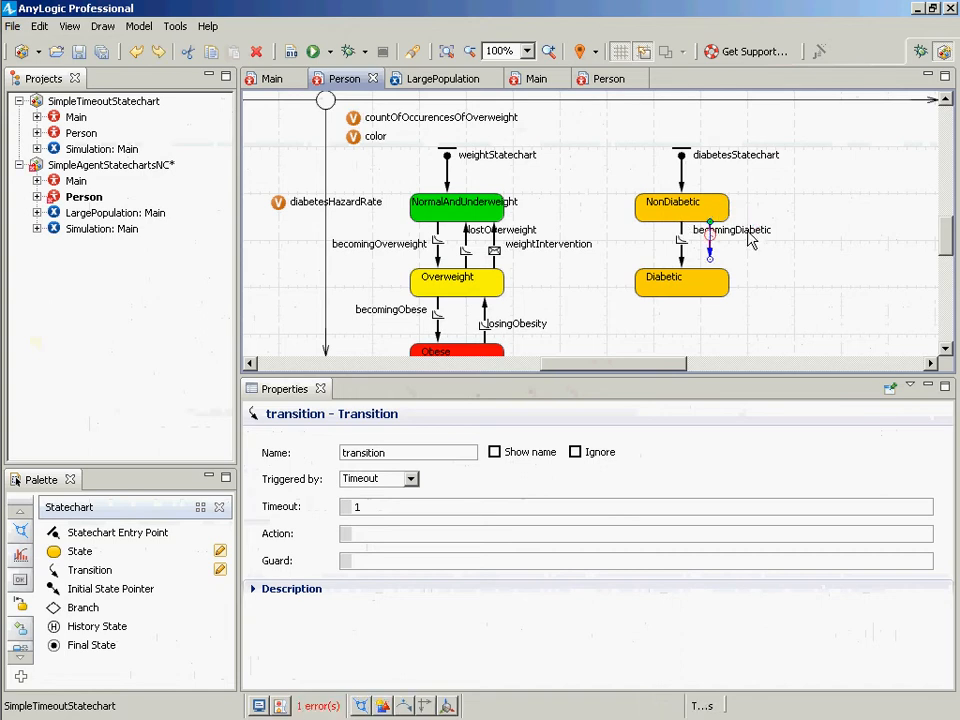
key(ctrl+z)
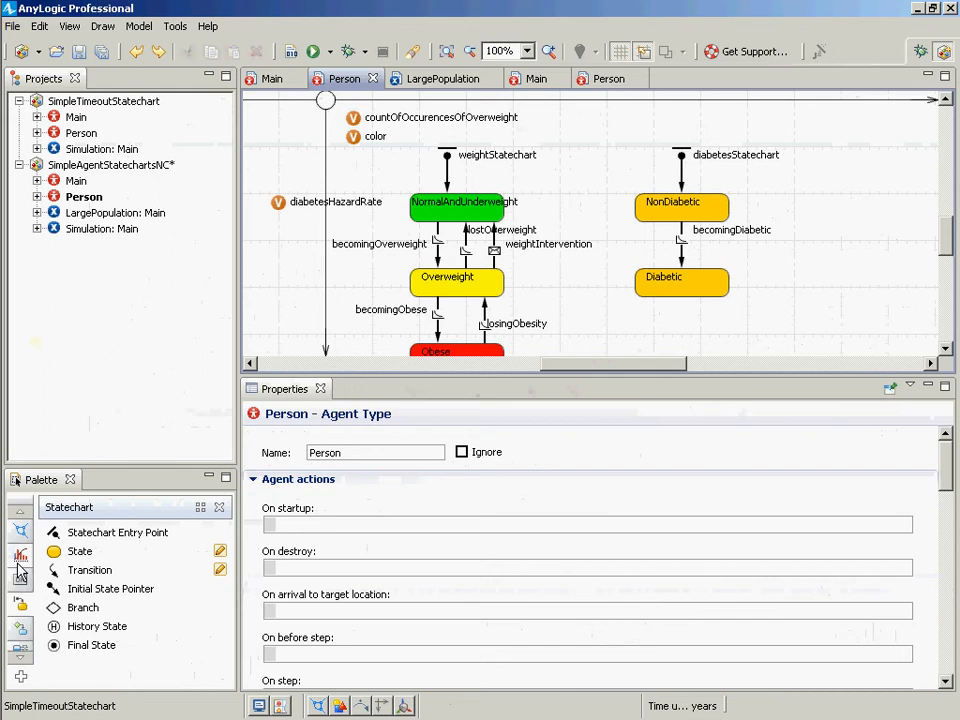
Draw a timeout self-transition on the NonDiabetic state and shape it as a loop above the state.
click(89, 570)
click(700, 186)
mouse_move(703, 187)
mouse_down()
mouse_move(710, 179)
mouse_move(697, 157)
mouse_move(654, 190)
mouse_move(671, 174)
mouse_move(652, 180)
mouse_move(739, 195)
mouse_move(645, 172)
mouse_move(657, 176)
mouse_move(661, 219)
mouse_move(698, 220)
mouse_move(708, 194)
mouse_up()
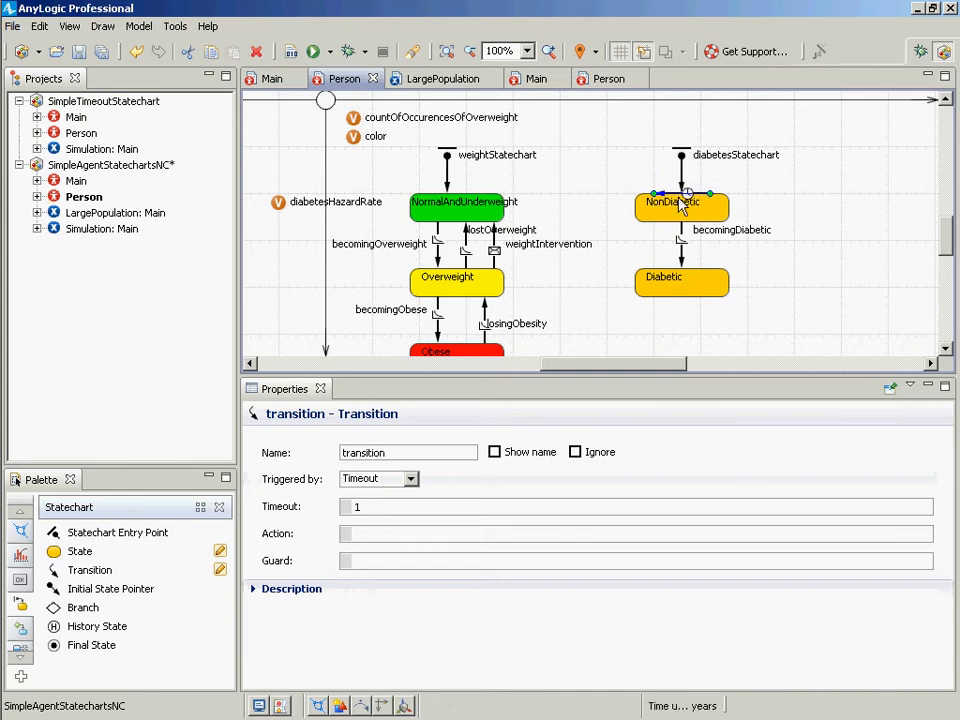
drag(653, 194, 718, 168)
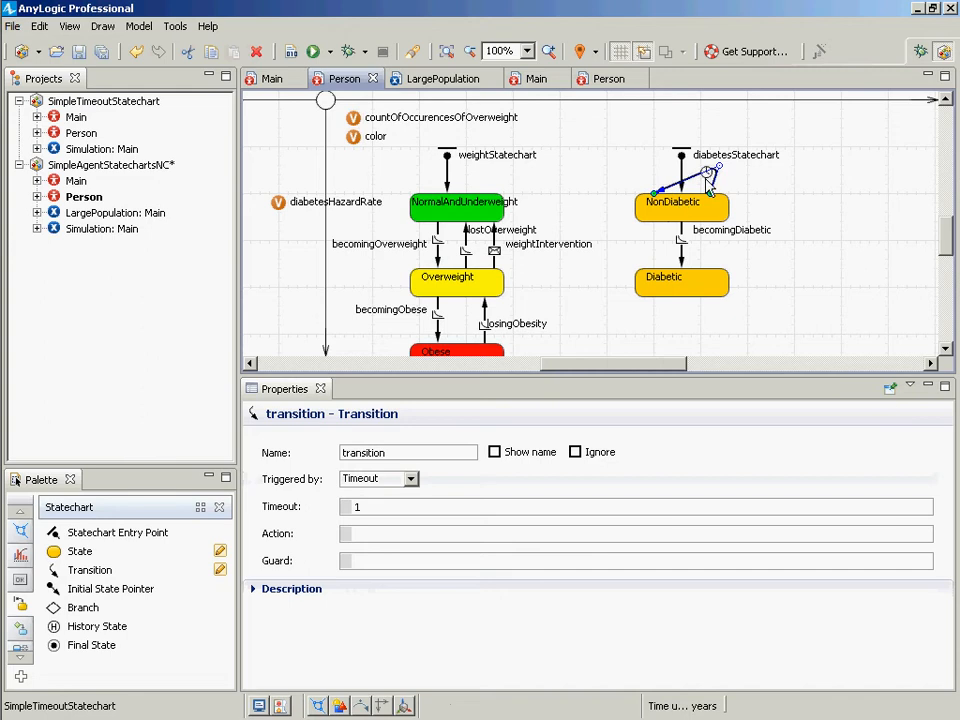
drag(710, 193, 675, 211)
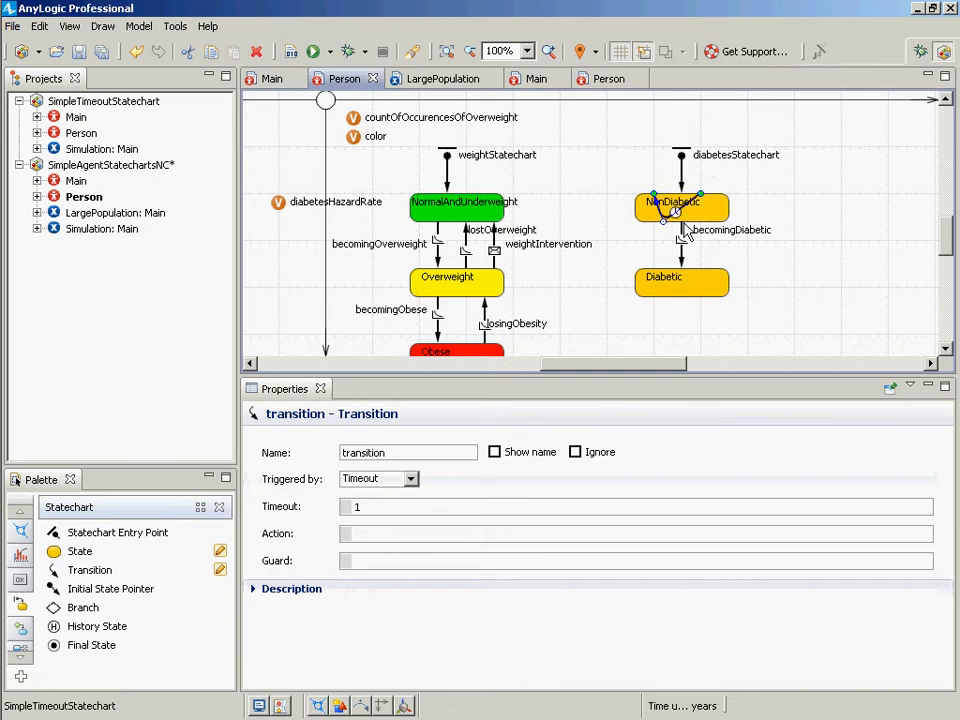
mouse_move(717, 220)
mouse_down()
mouse_move(694, 192)
mouse_move(682, 207)
mouse_move(700, 218)
mouse_up()
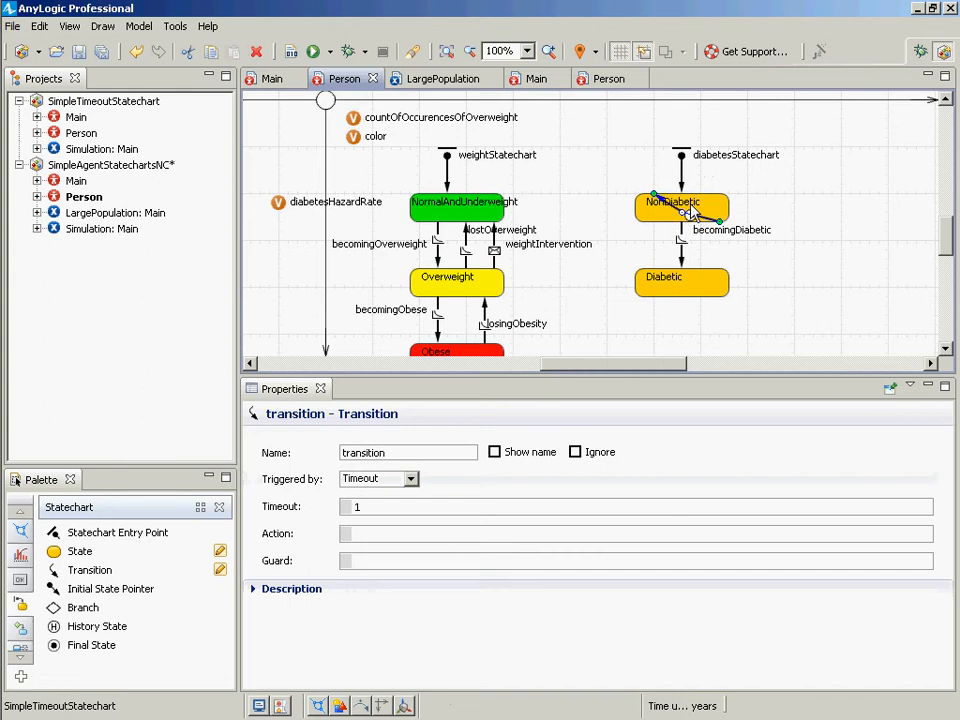
drag(688, 214, 711, 174)
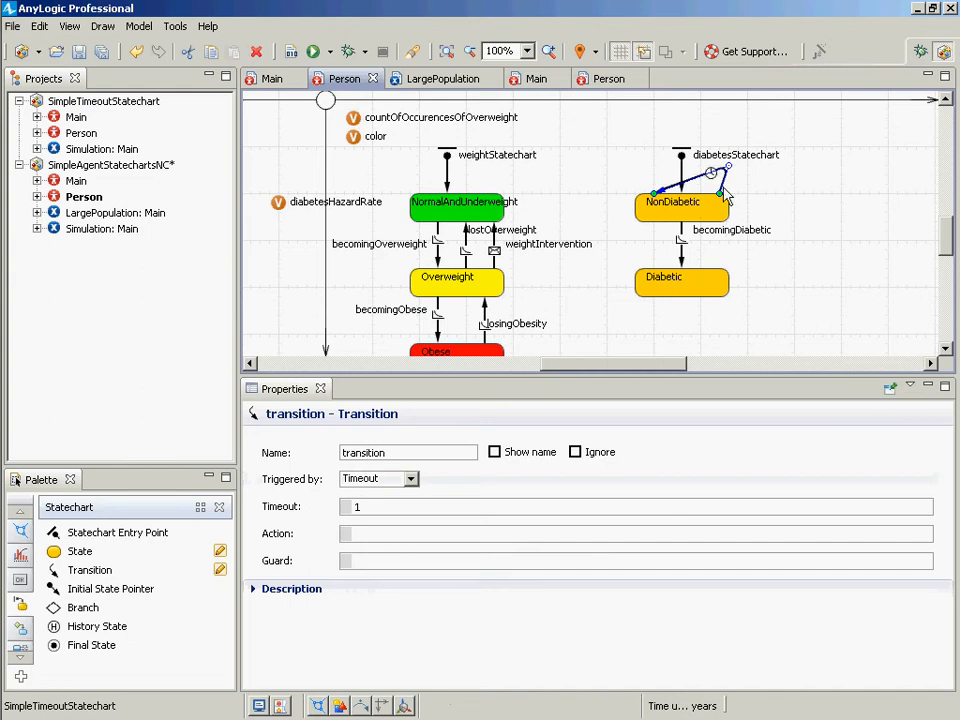
Compare the becomingDiabetic transition with the NonDiabetic self-transition and delete the self-transition.
click(686, 253)
click(684, 254)
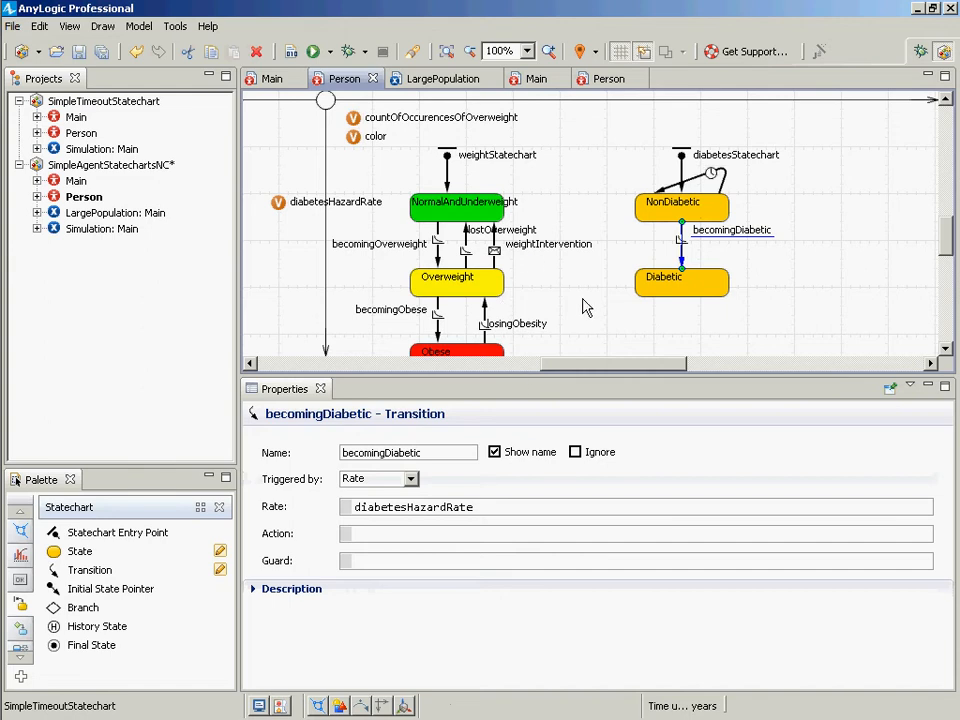
click(712, 178)
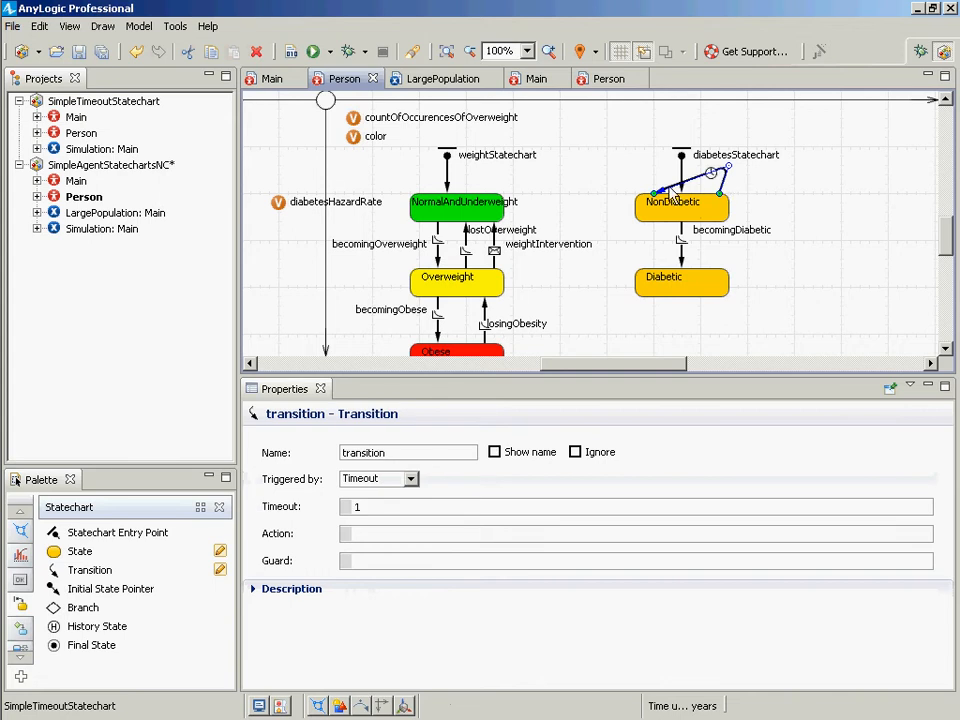
click(726, 221)
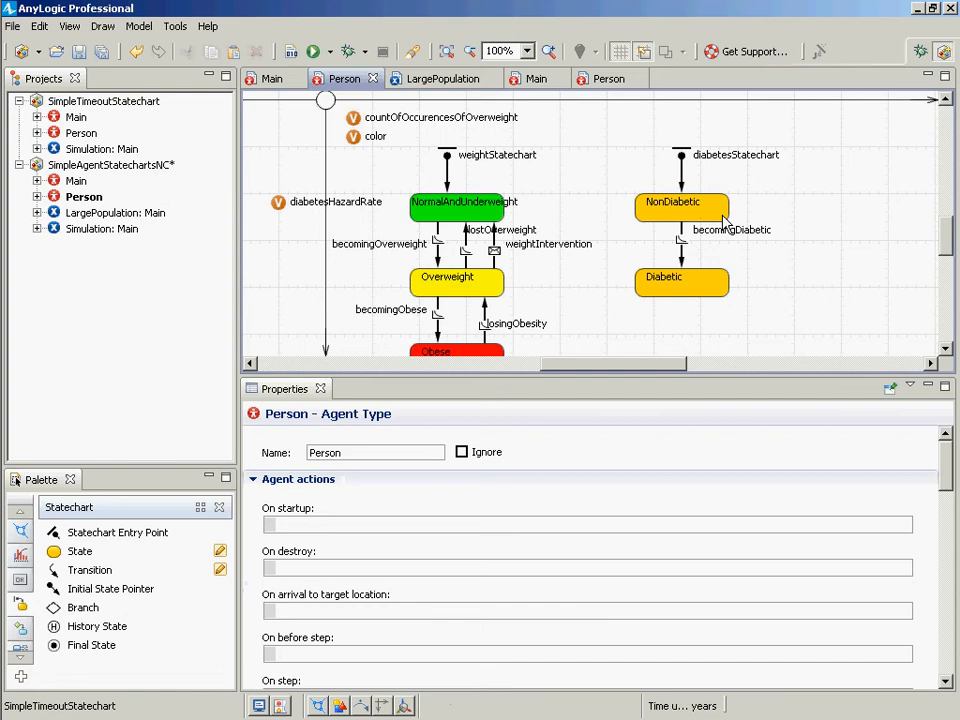
Examine the trigger types available for the becomingDiabetic transition, leaving its trigger as Rate.
key(alt+Tab)
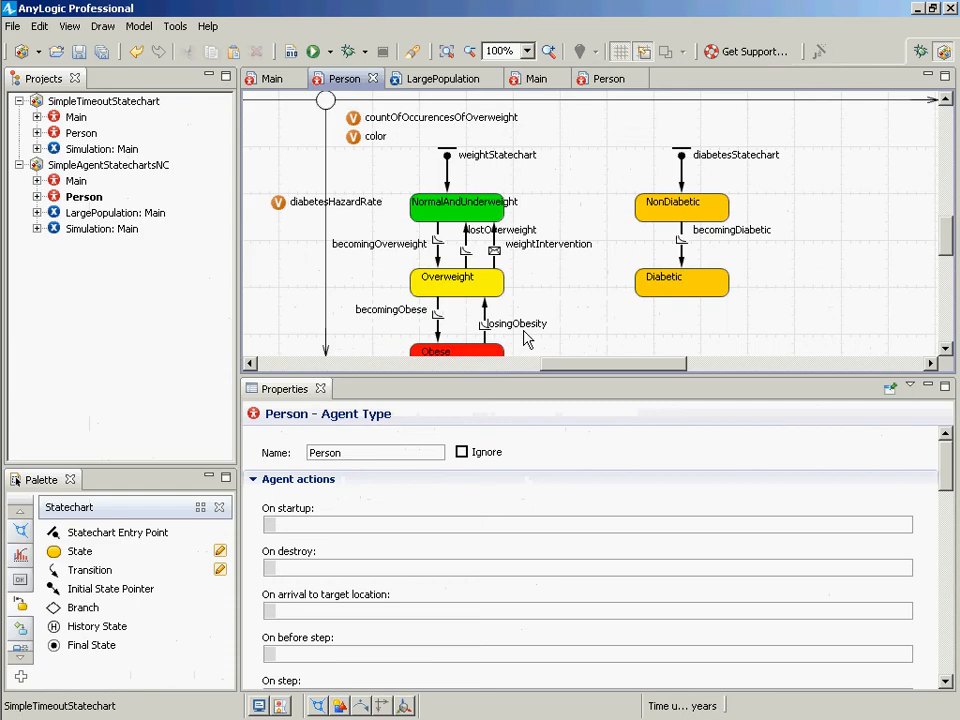
click(729, 230)
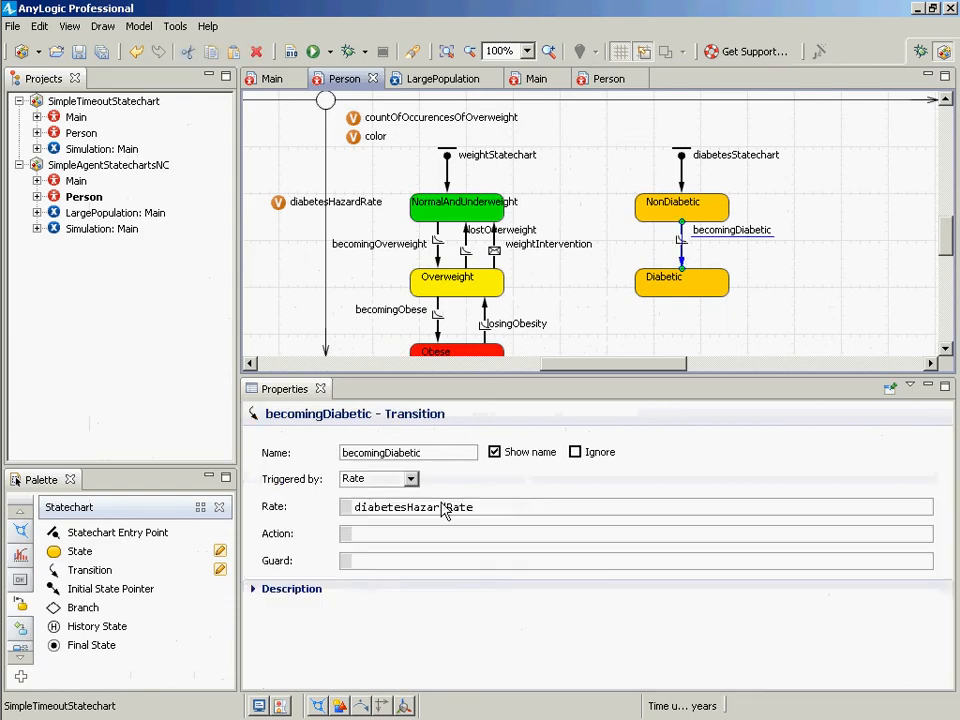
click(411, 479)
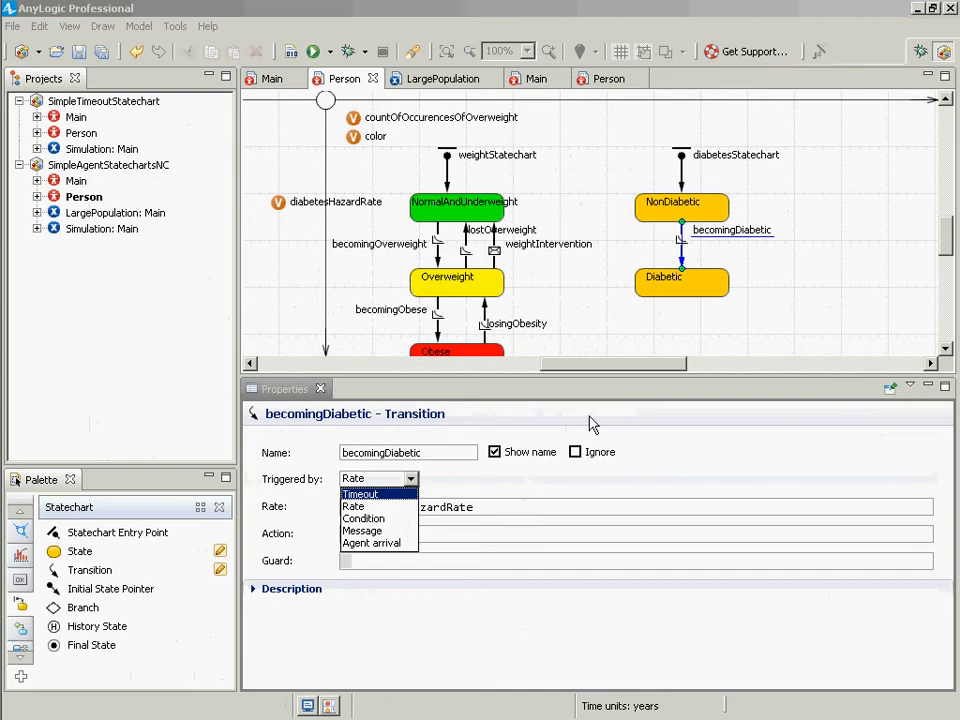
click(868, 319)
click(631, 303)
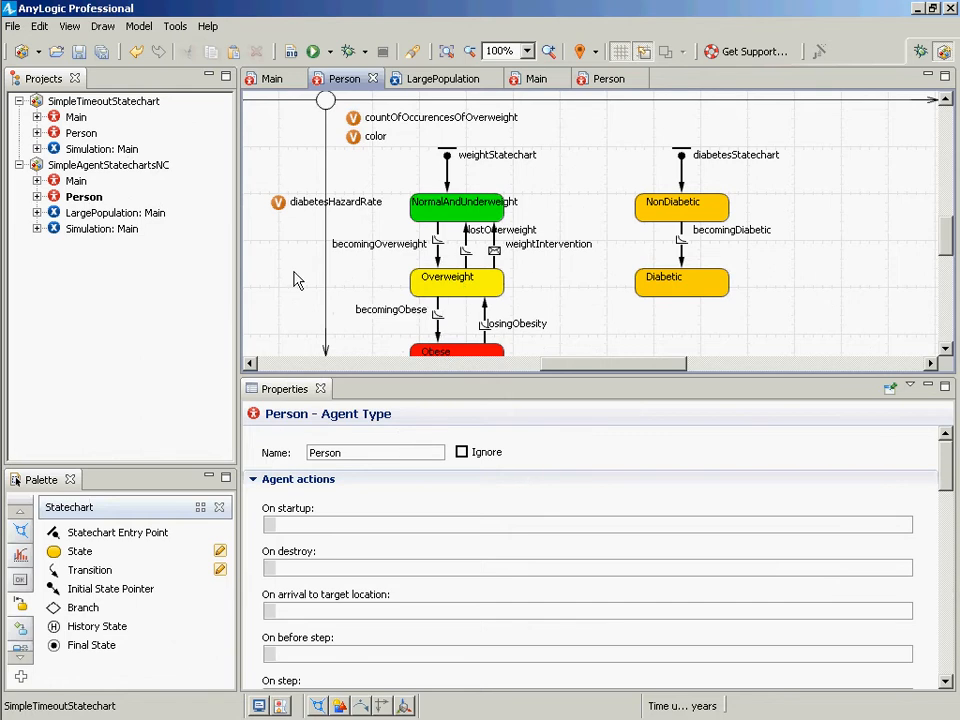
Try Agent arrival as the trigger of the becomingDiabetic transition and restore its Rate trigger.
click(684, 250)
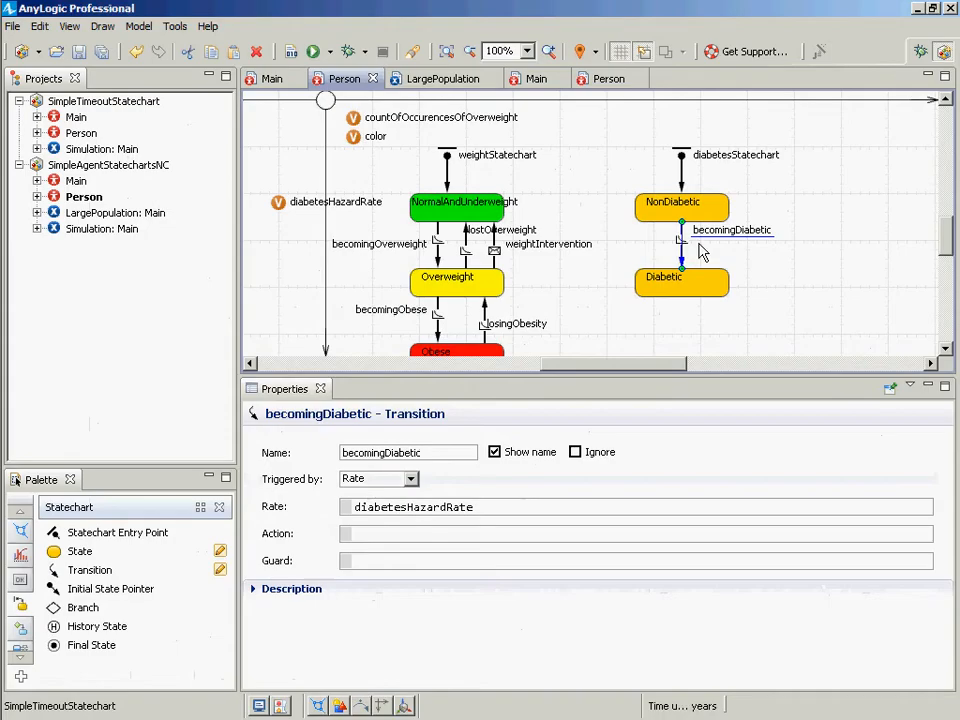
click(409, 480)
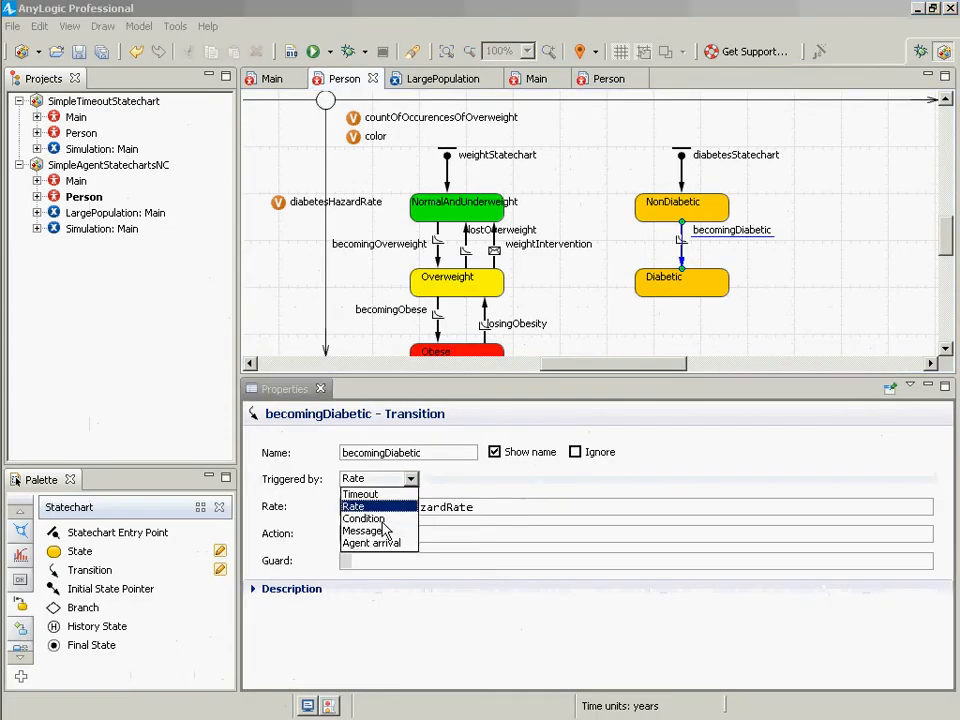
click(370, 543)
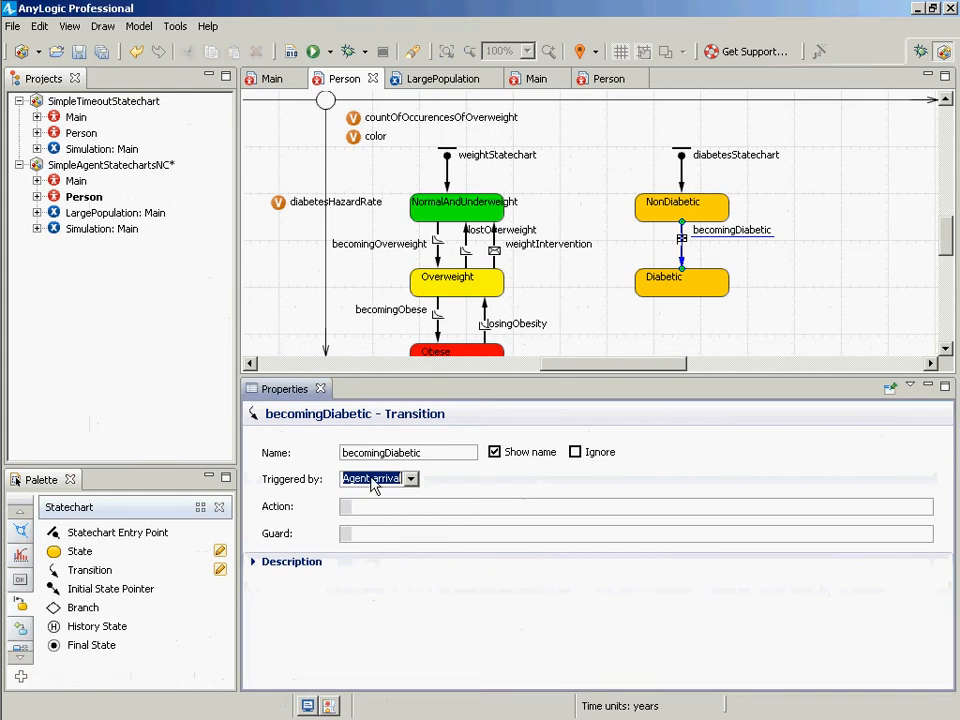
click(372, 483)
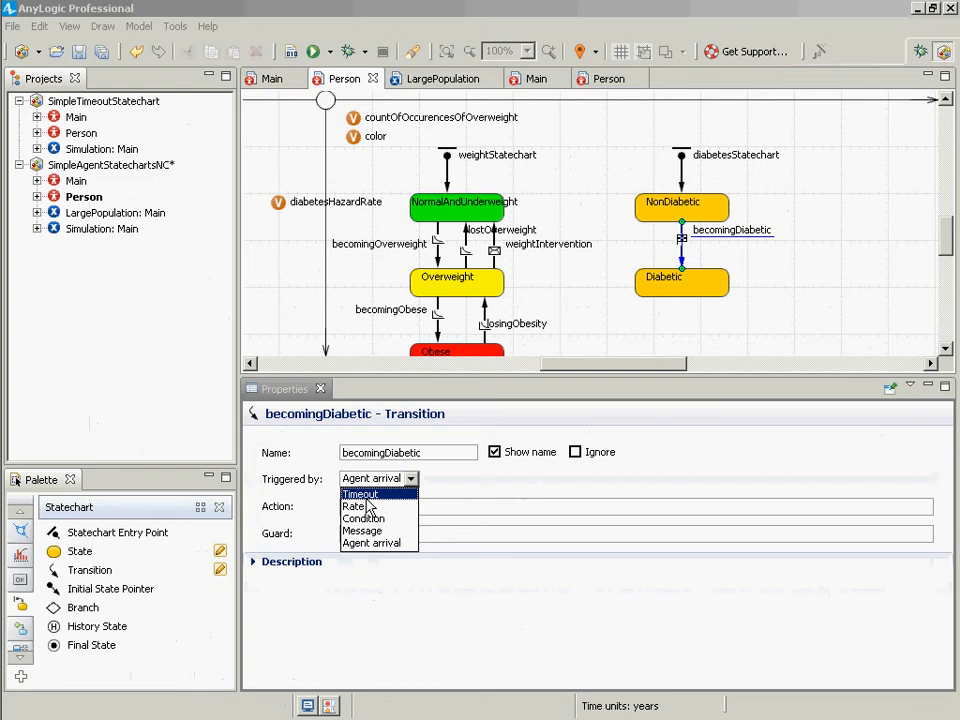
click(388, 545)
click(410, 480)
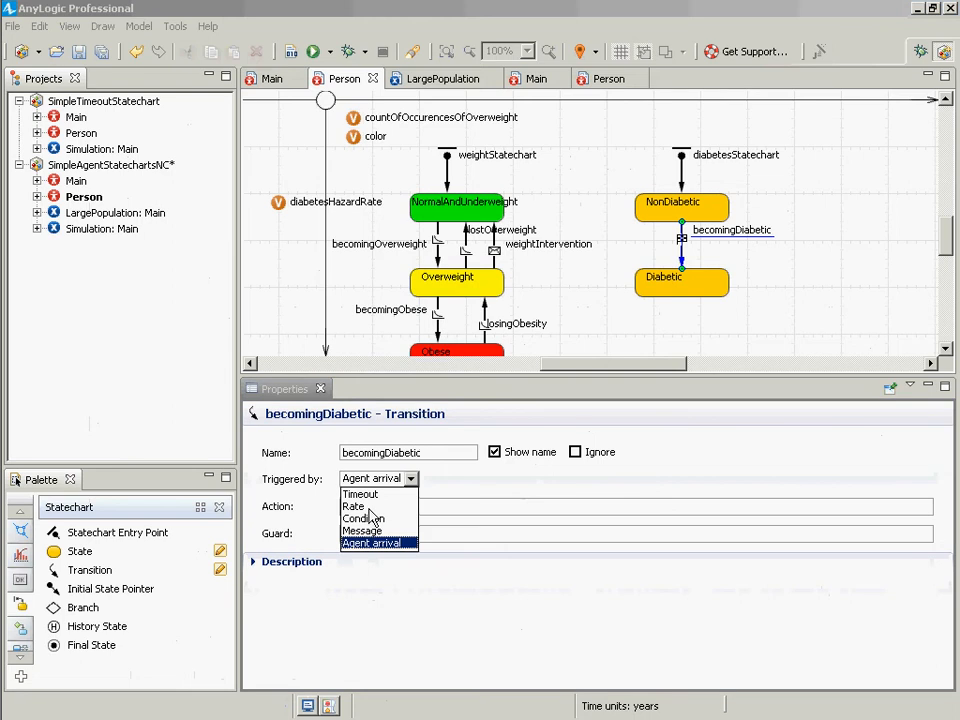
click(370, 507)
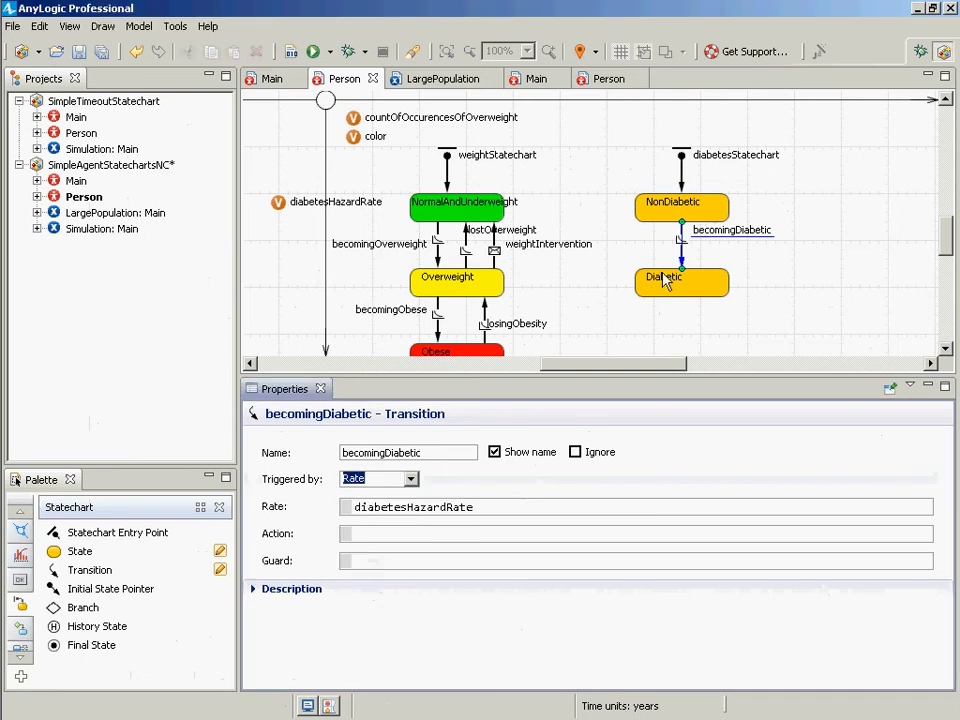
Switch to the PowerPoint slide show, review the points on transition conditions and branch routing, and return to AnyLogic.
key(alt+Tab)
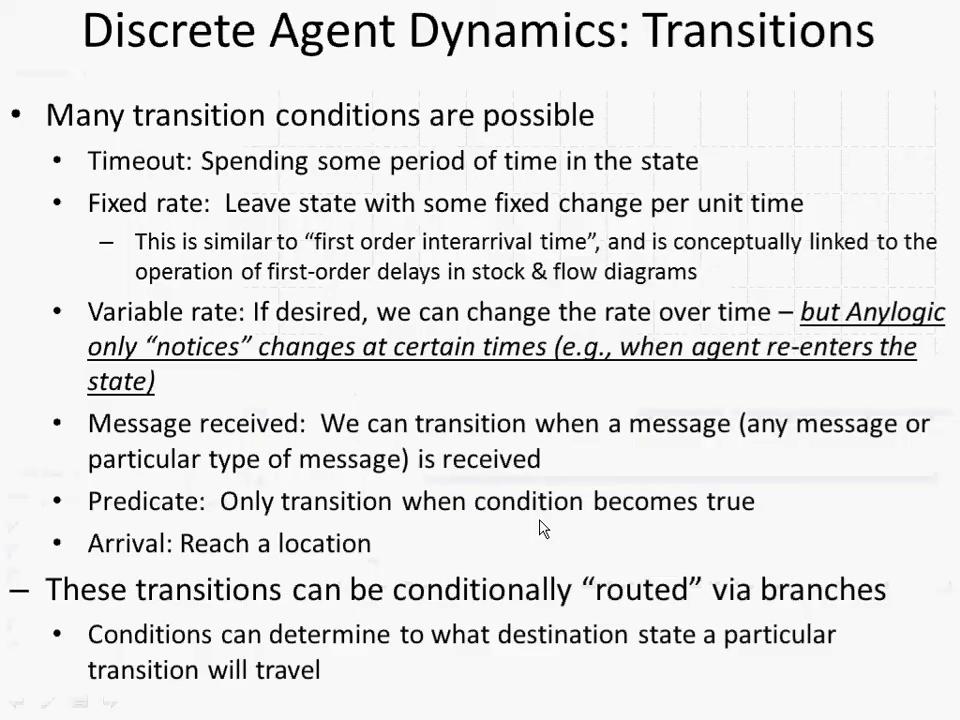
key(Page_Down)
key(Page_Up)
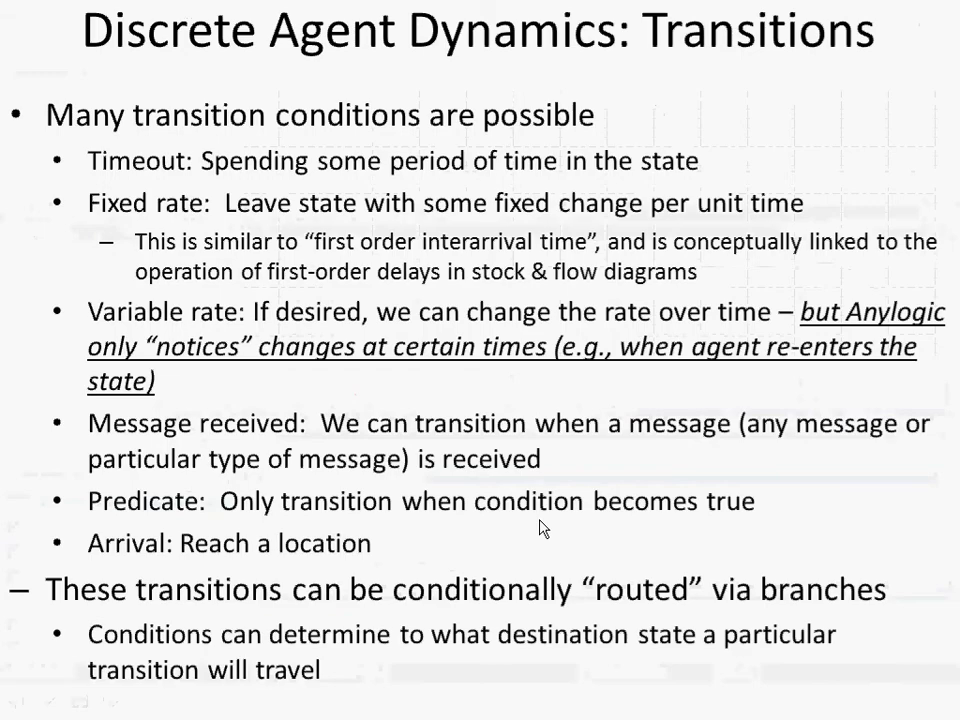
key(alt+Tab)
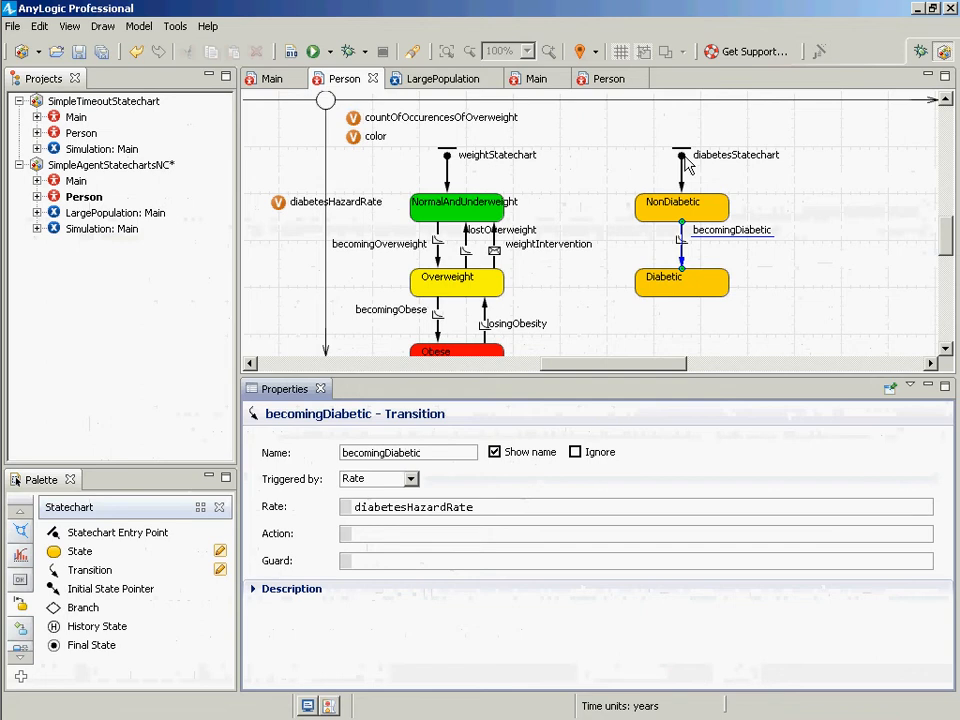
Move the diabetesStatechart entry point up away from NonDiabetic and place a branch at its arrowhead.
drag(683, 158, 691, 131)
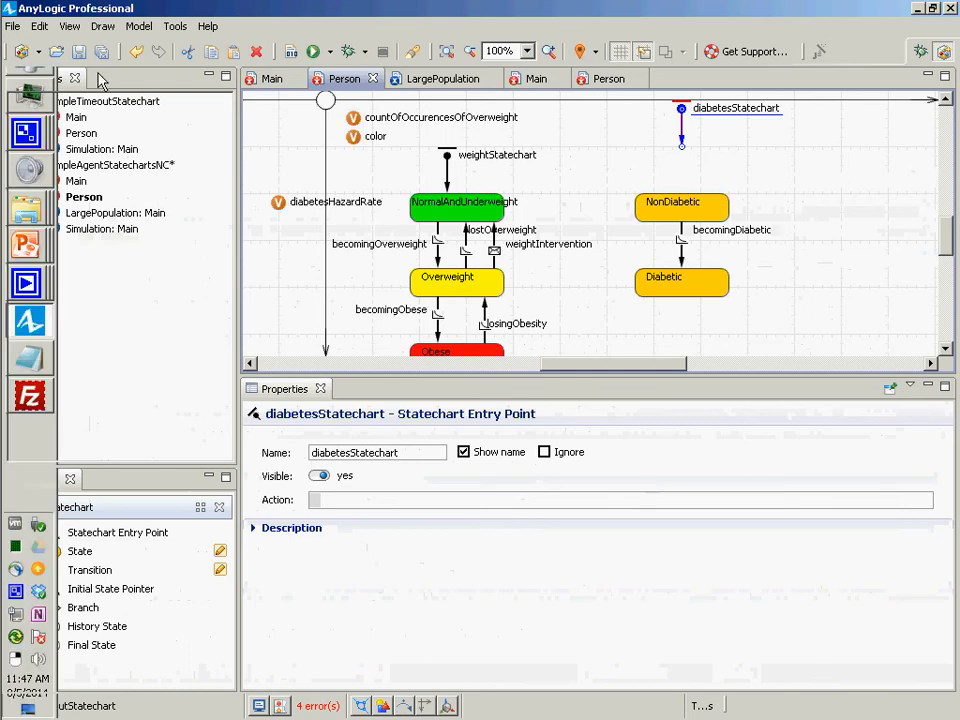
key(ctrl+z)
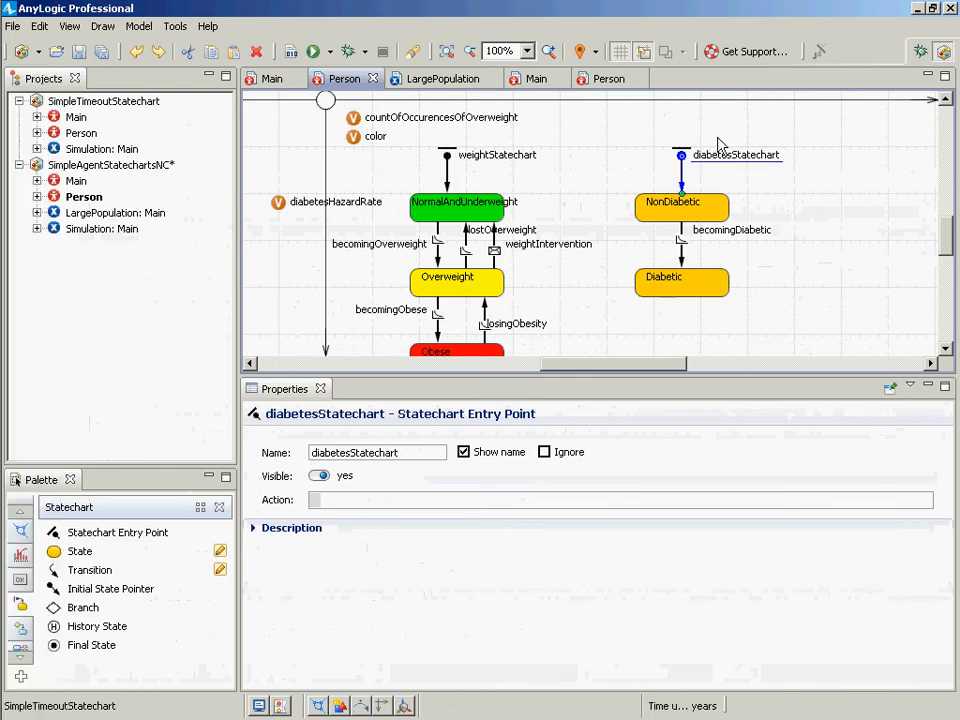
drag(682, 157, 679, 109)
click(626, 144)
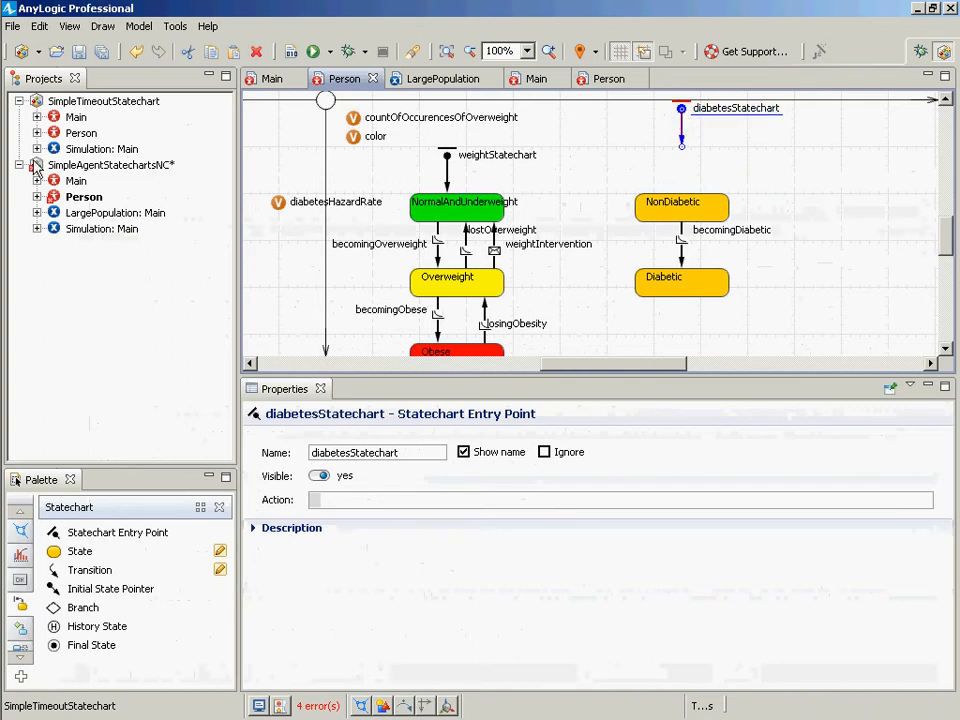
click(54, 607)
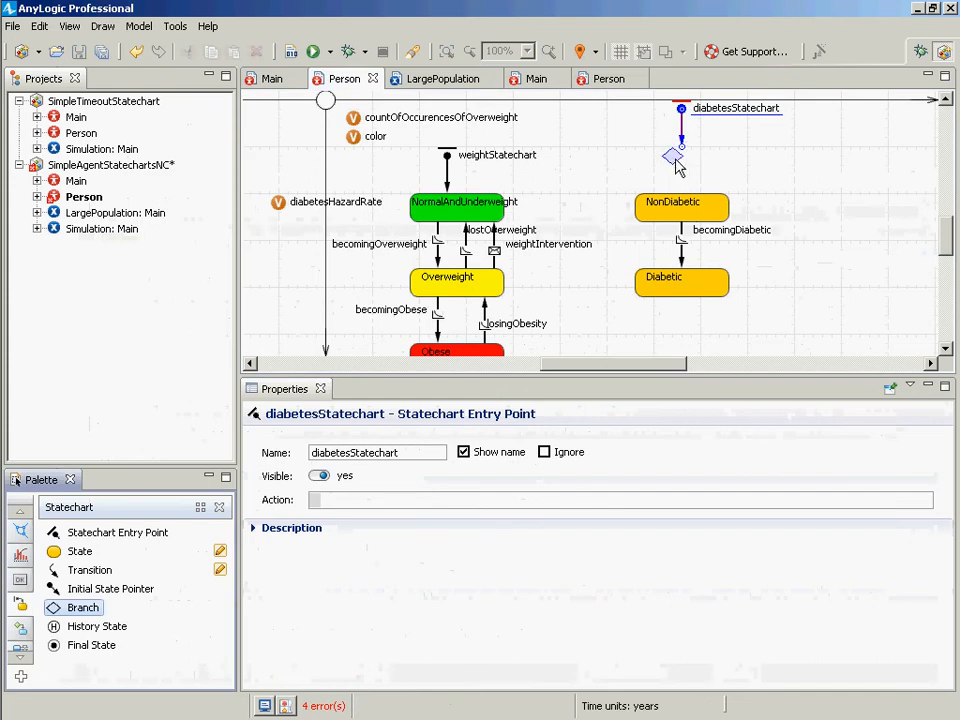
click(682, 157)
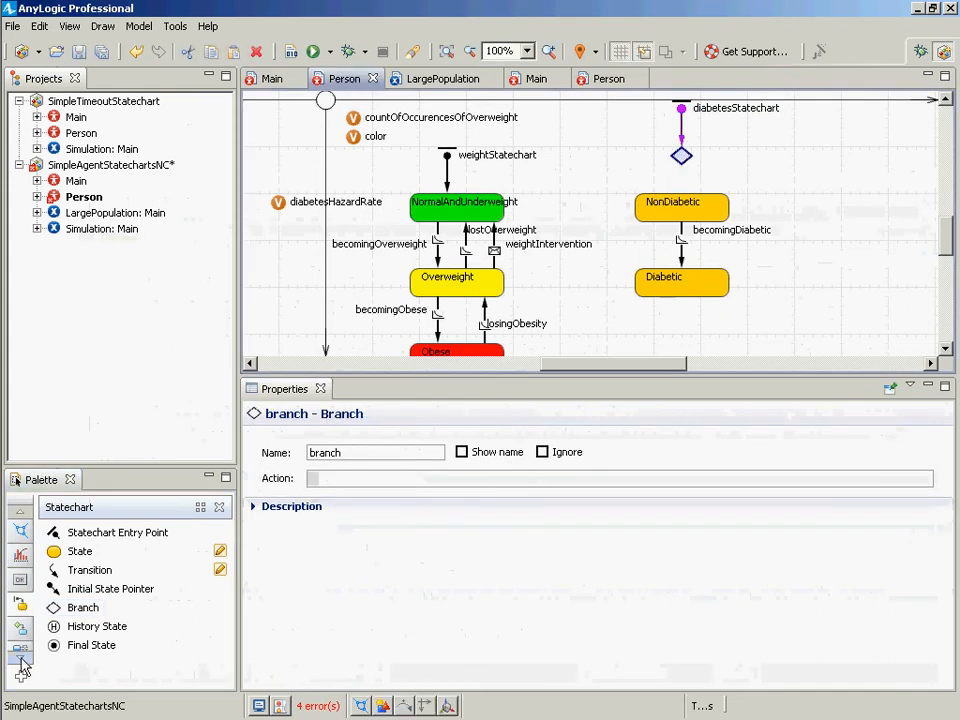
Add one transition from the branch to the NonDiabetic state and another from the branch to the Diabetic state.
click(76, 571)
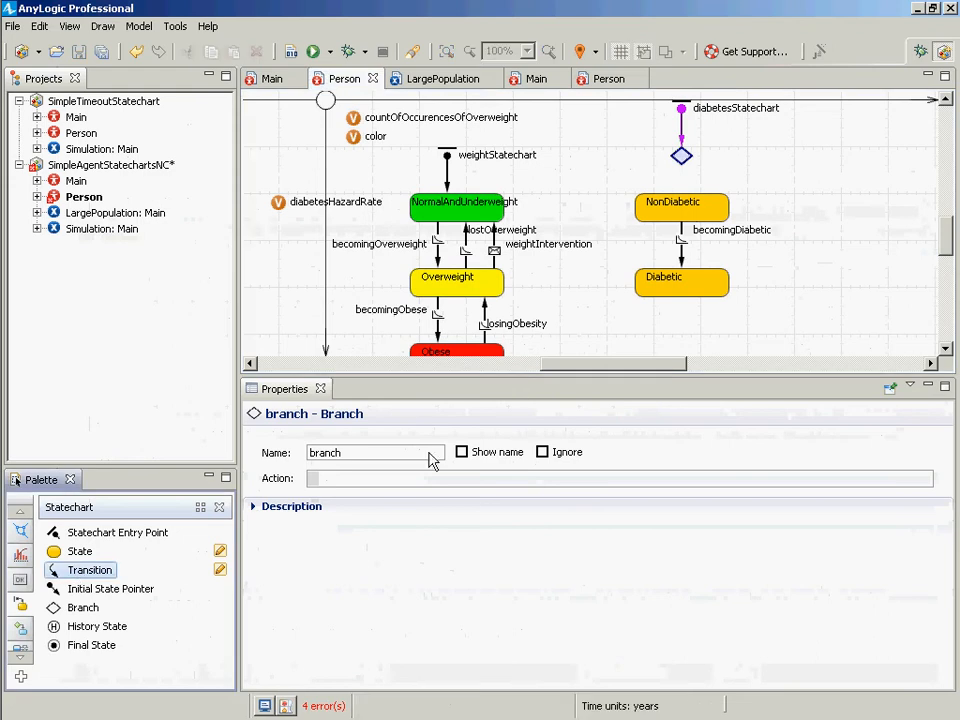
drag(706, 192, 683, 163)
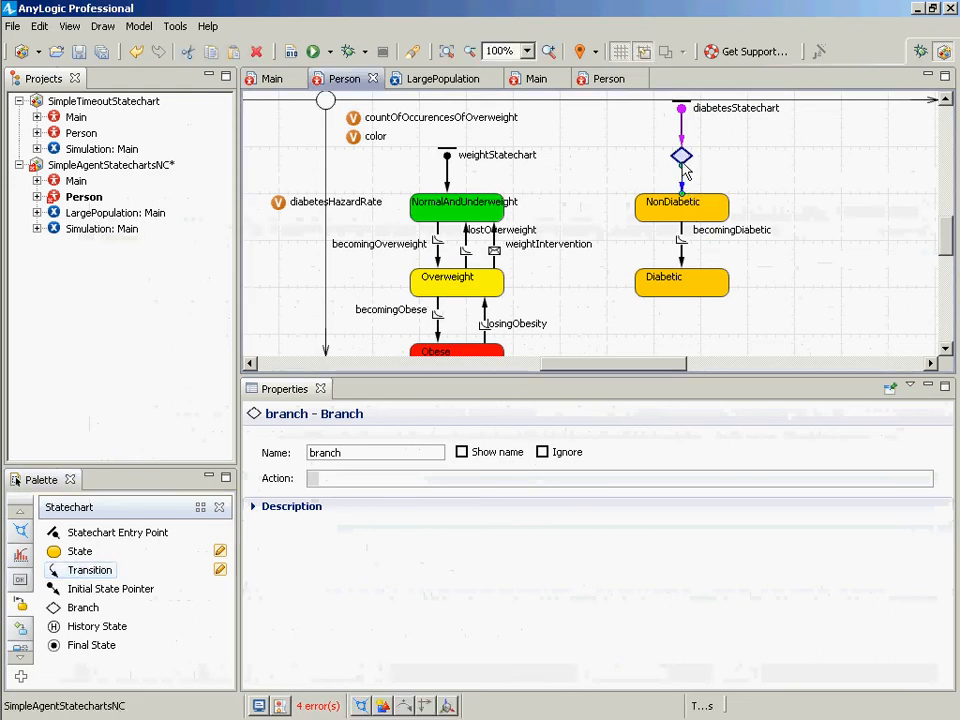
click(140, 577)
click(813, 231)
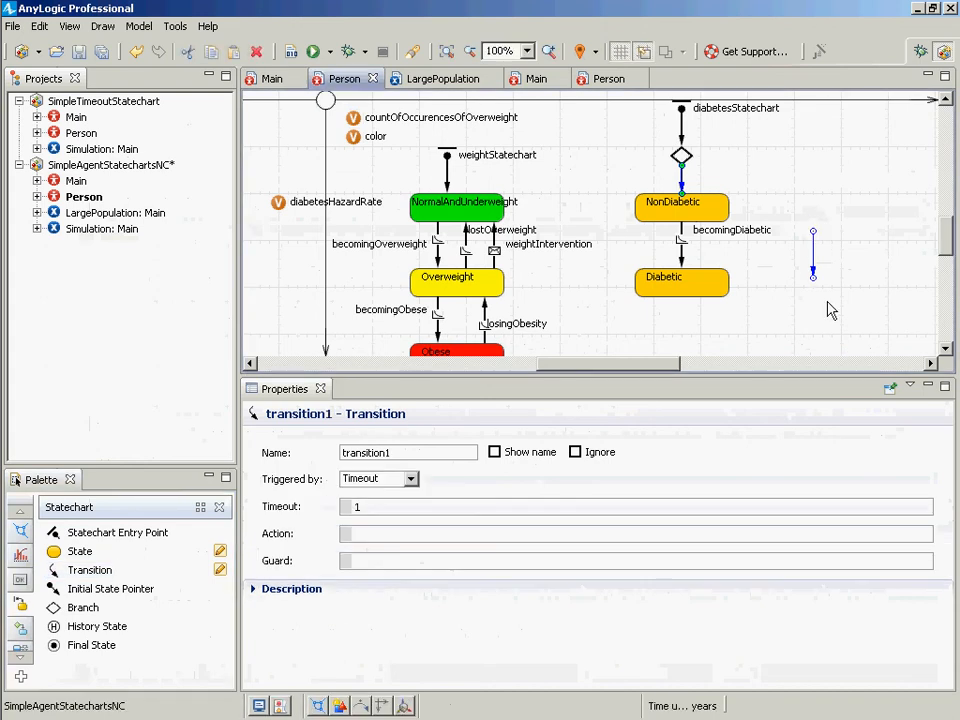
drag(815, 288, 710, 270)
drag(813, 232, 681, 156)
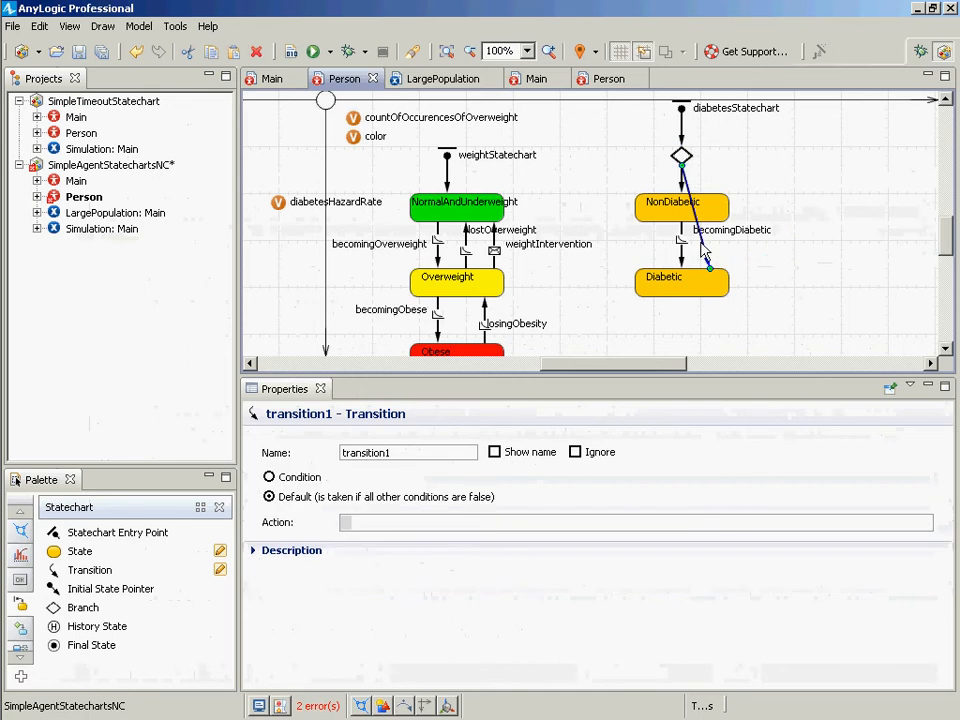
Bend the transition between the branch and Diabetic outward so it passes to the right of the NonDiabetic state.
click(697, 219)
click(697, 220)
drag(697, 220, 784, 203)
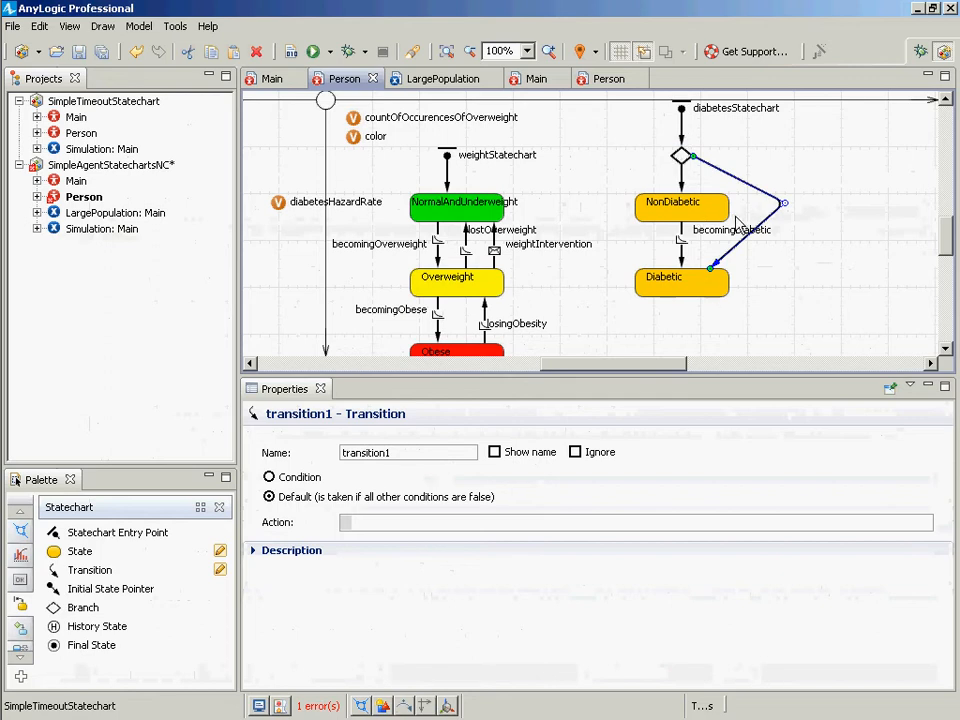
Add a parameter named initialDiabeticState to Person, just below the color variable.
click(20, 522)
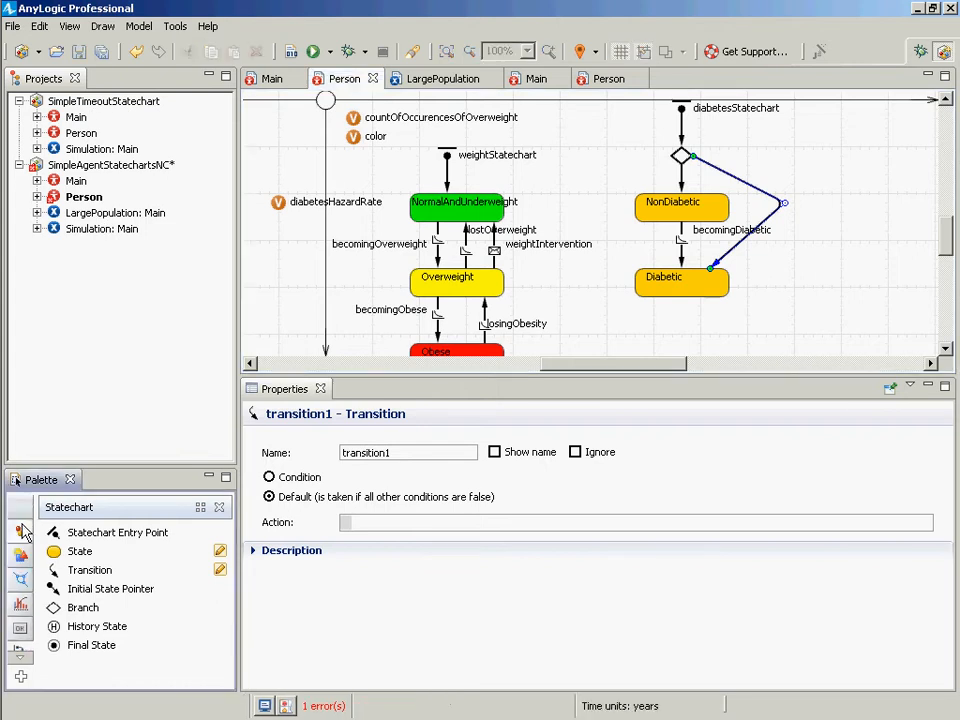
click(22, 531)
click(85, 551)
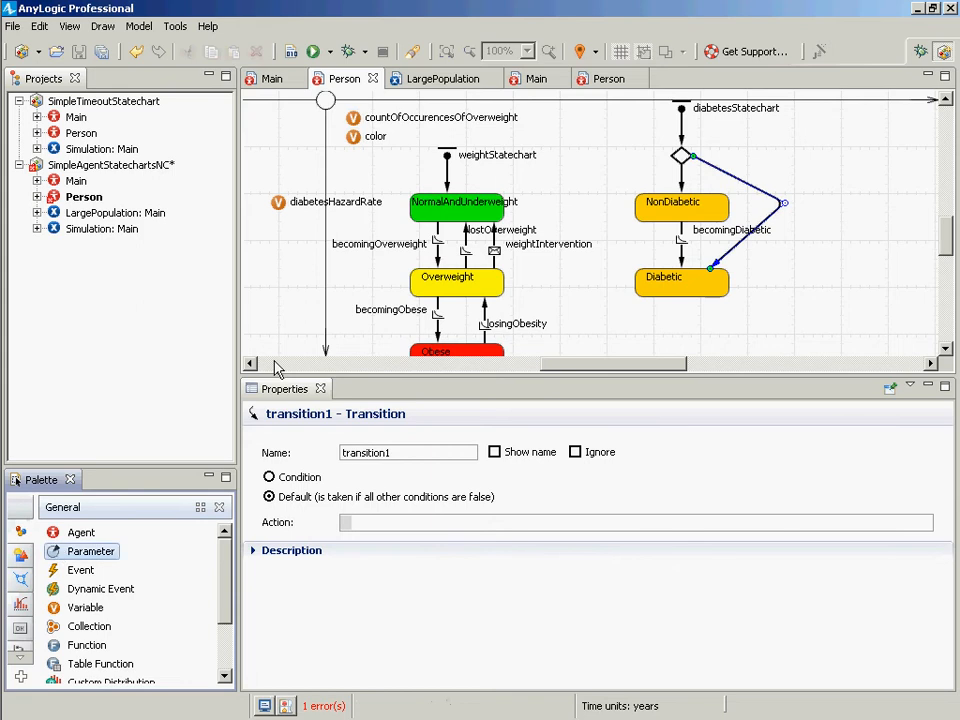
click(357, 168)
text(i)
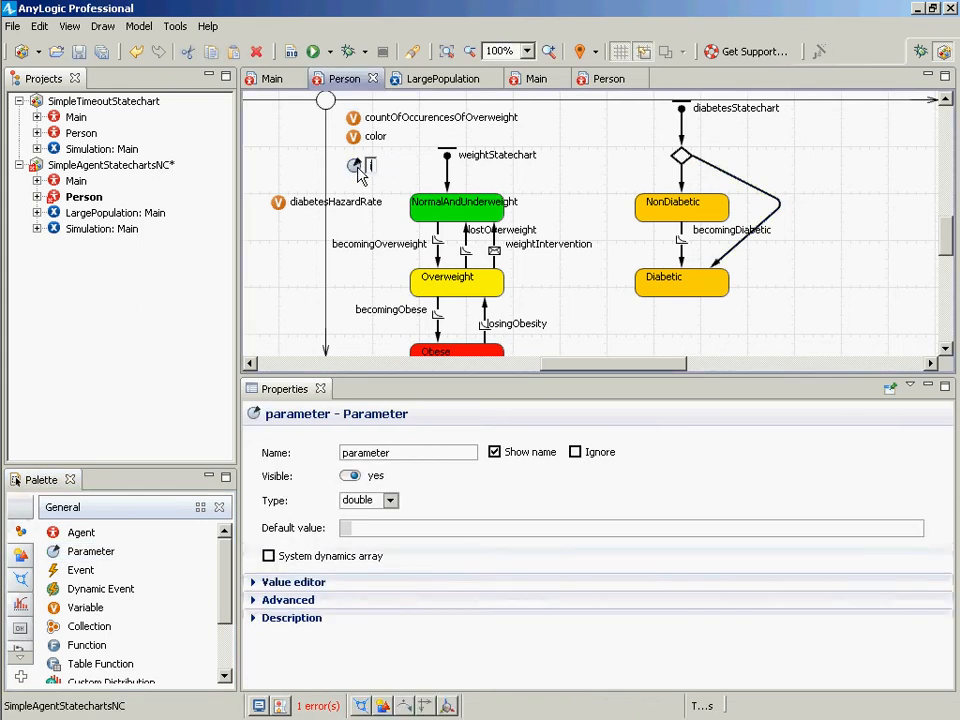
text(nitialDiabetic)
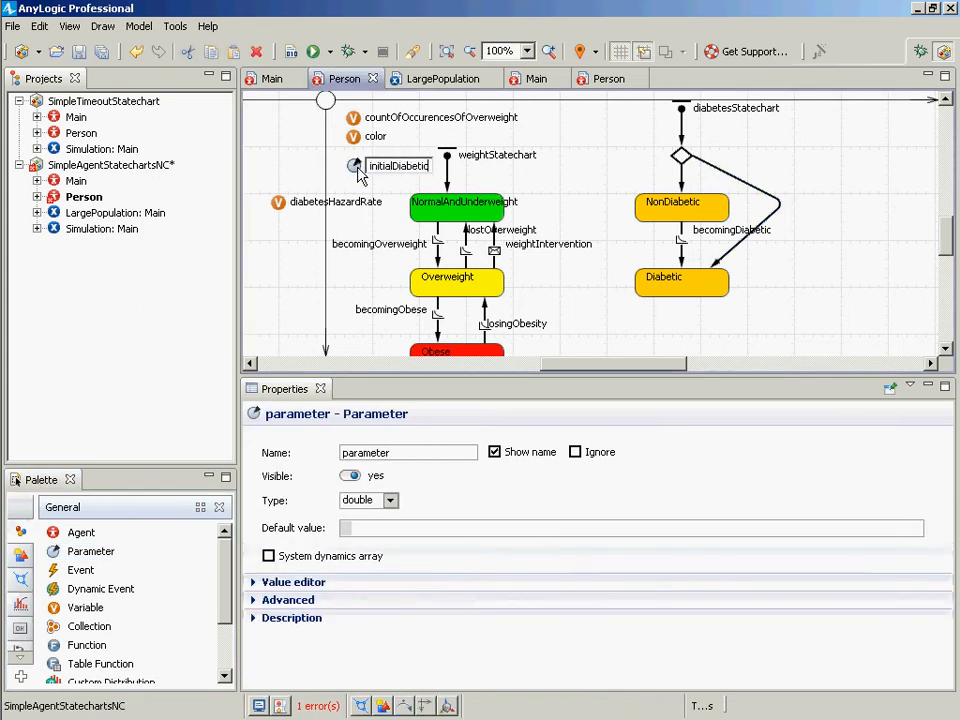
text(State)
key(Return)
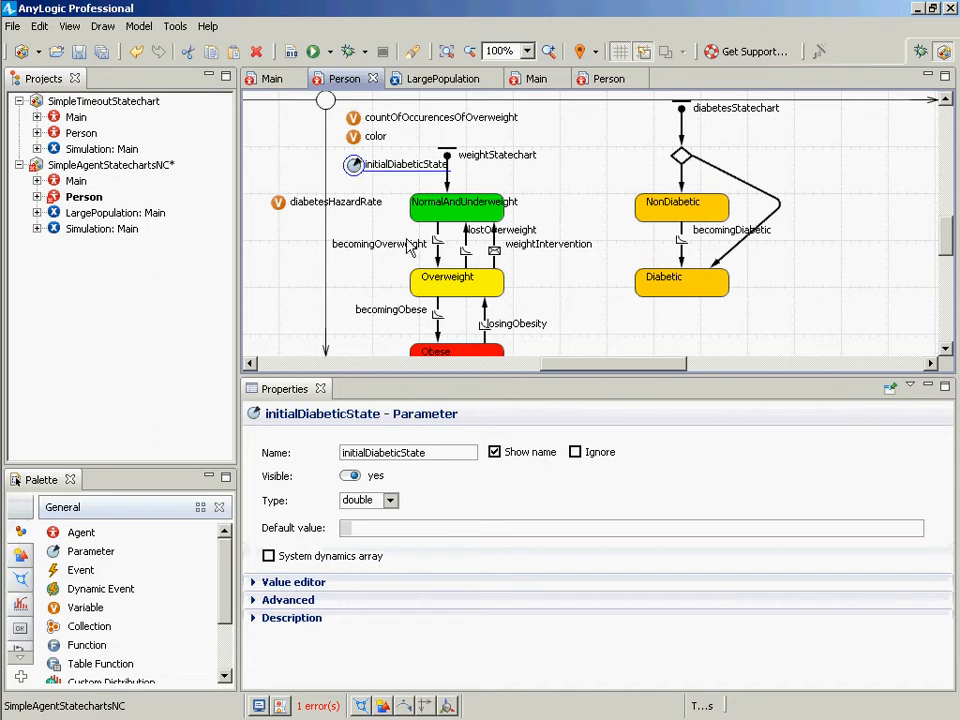
Rename the transition from the branch to NonDiabetic as initialNonDiabeticTransition.
click(681, 185)
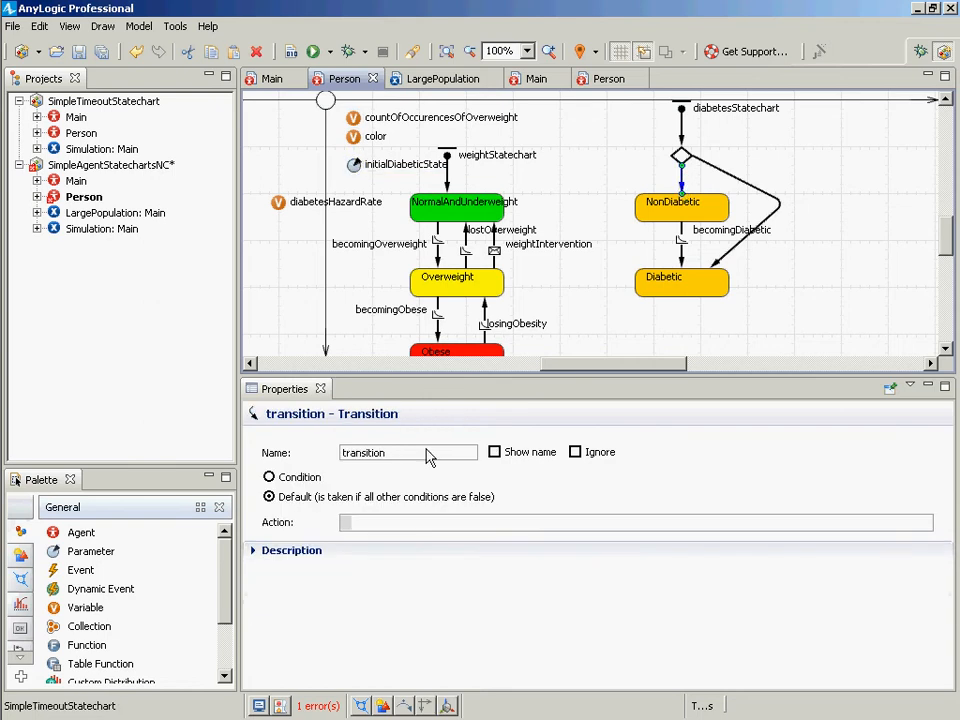
click(385, 460)
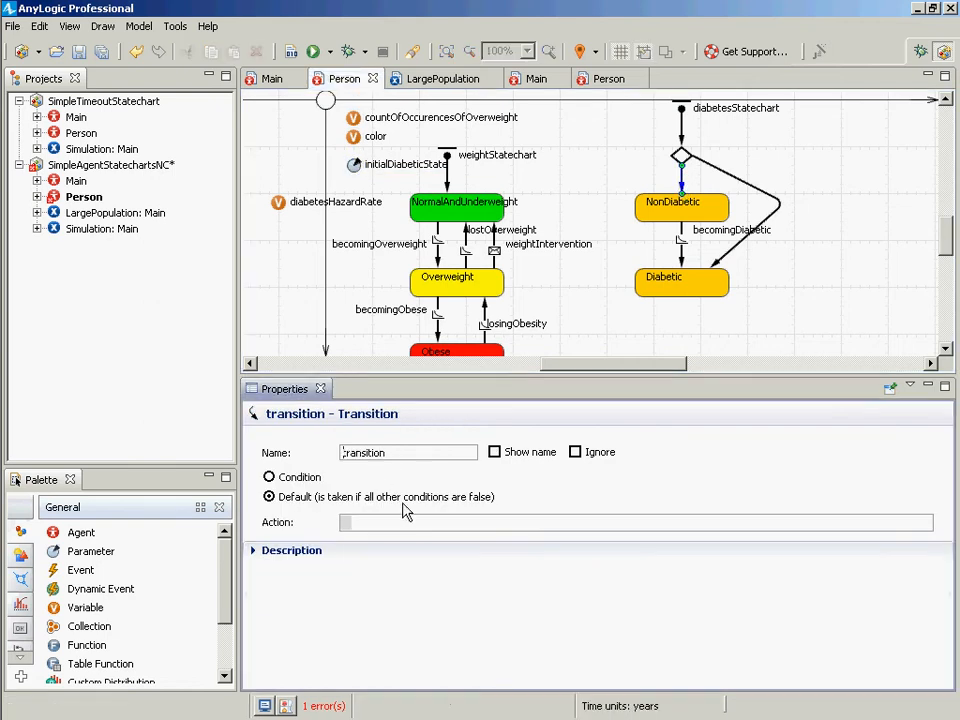
double_click(347, 454)
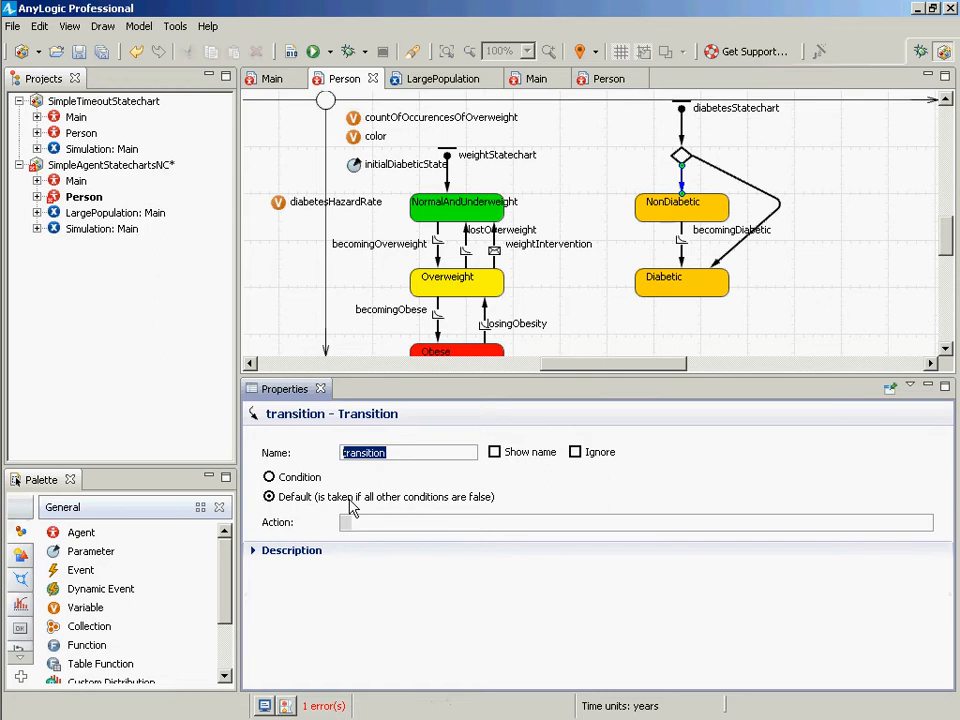
text(initialNOn)
key(BackSpace)
key(BackSpace)
text(onDiabet)
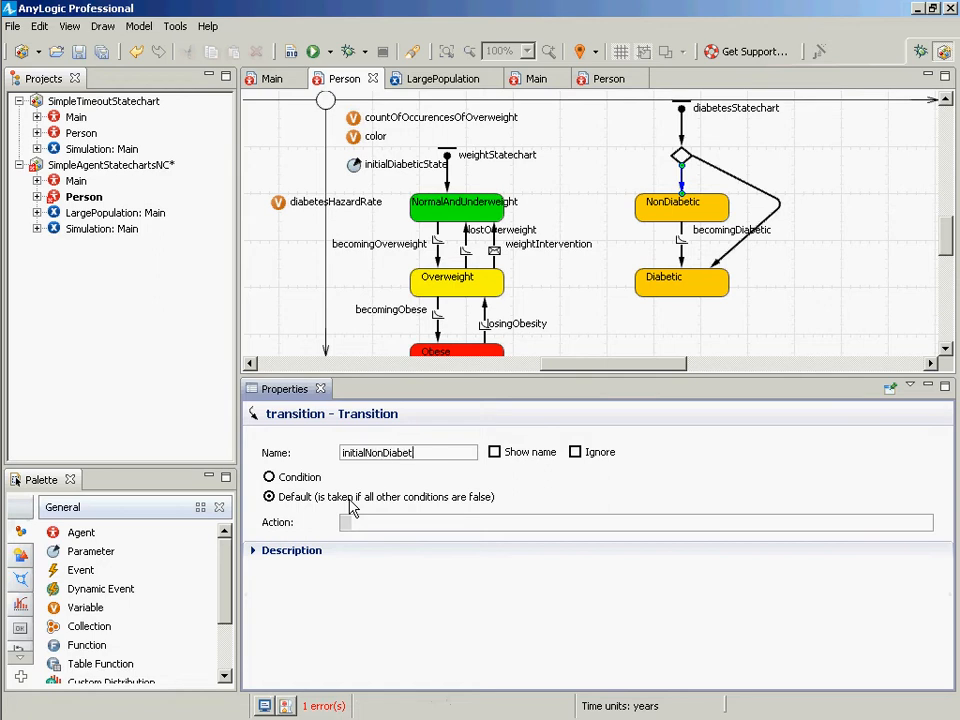
text(icTransition)
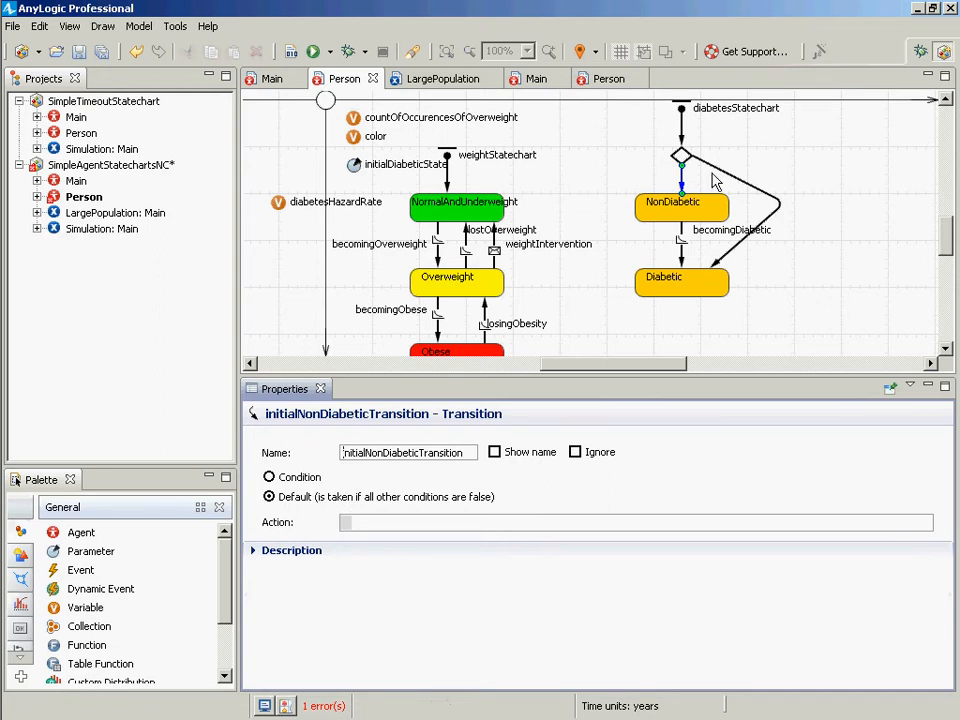
Rename the bent transition from the branch to Diabetic as initialDiabeticTransition.
click(717, 177)
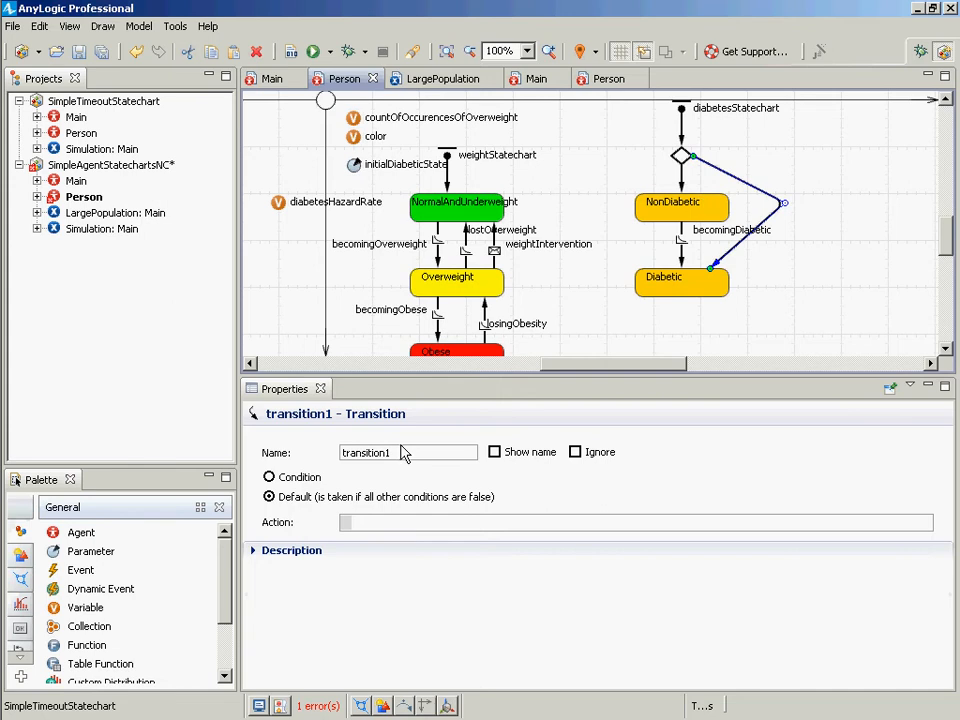
drag(391, 453, 174, 488)
text(in)
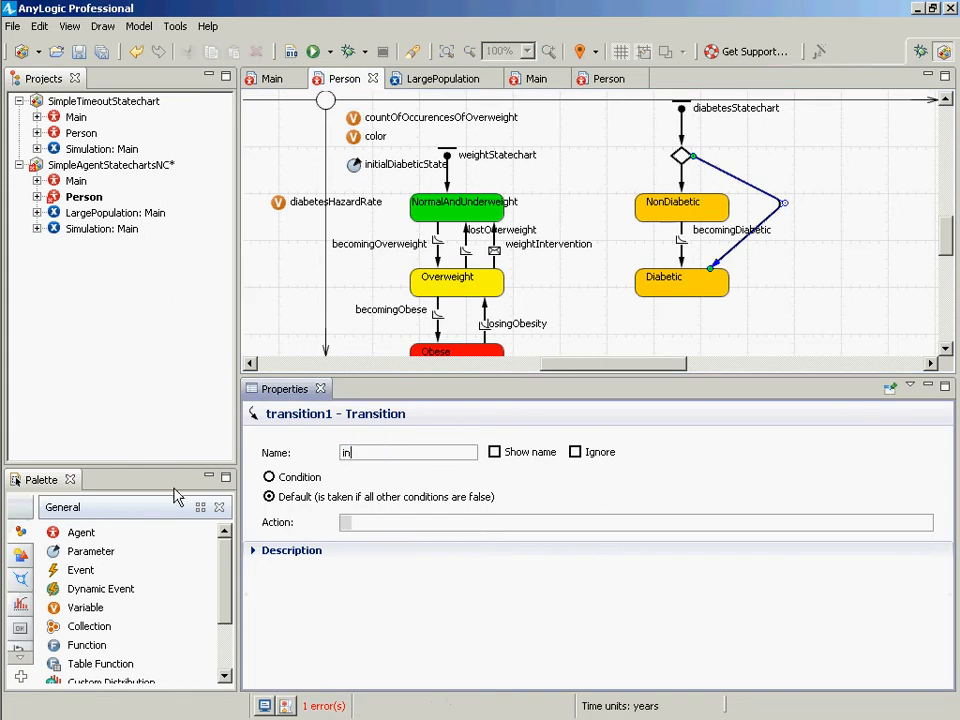
text(itialDiabeticTransition)
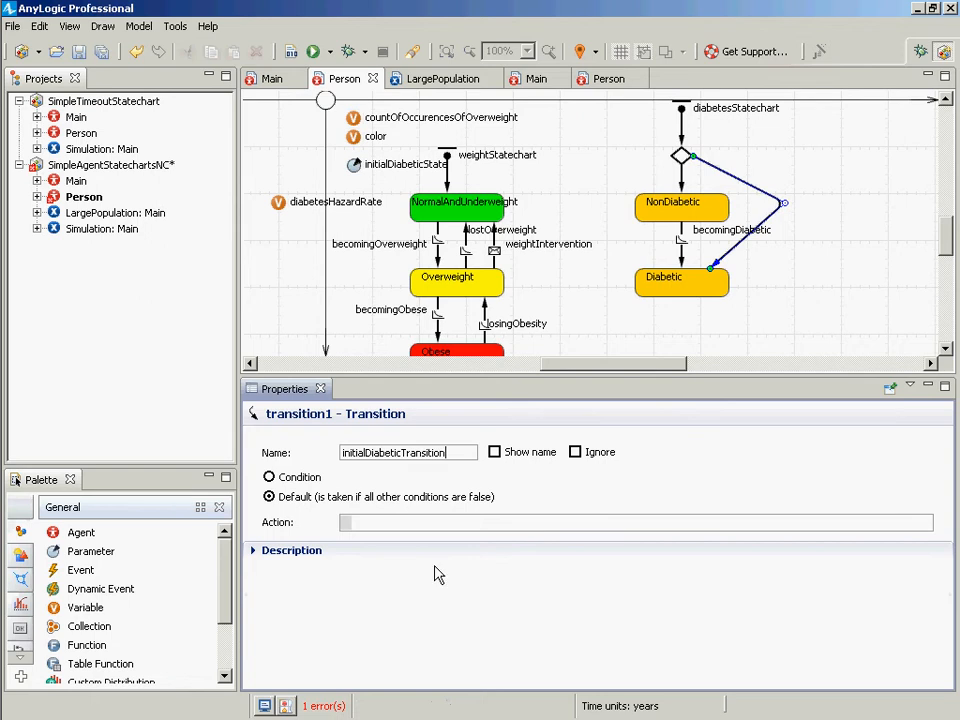
Make initialDiabeticTransition conditional, with the condition initialDiabetesState = Person.Diabetic.
click(317, 482)
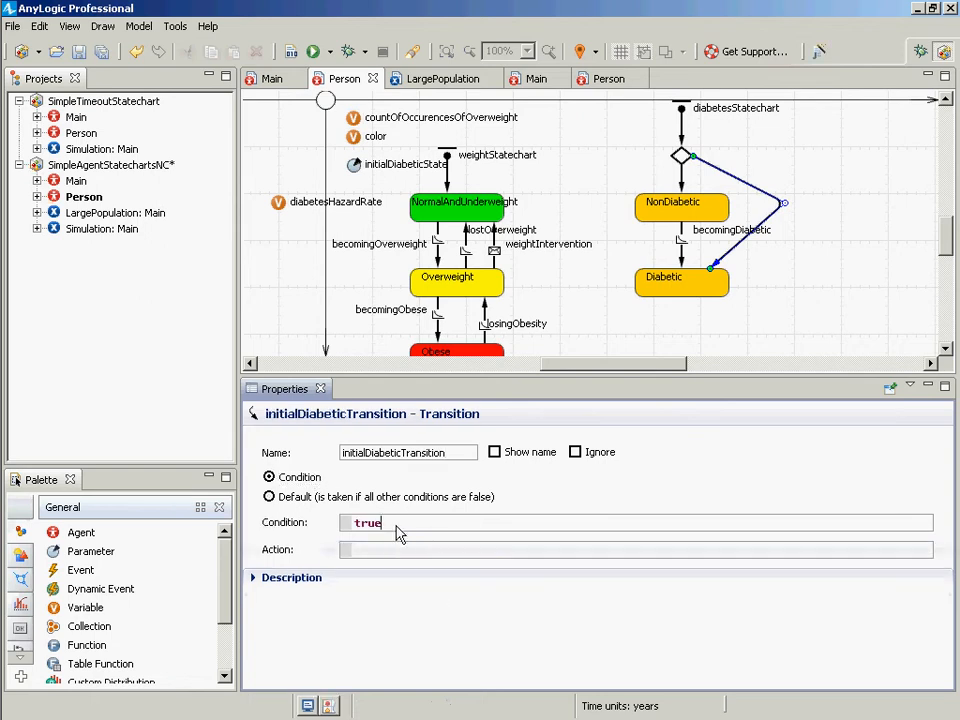
double_click(396, 533)
text(initialDiabetesSt)
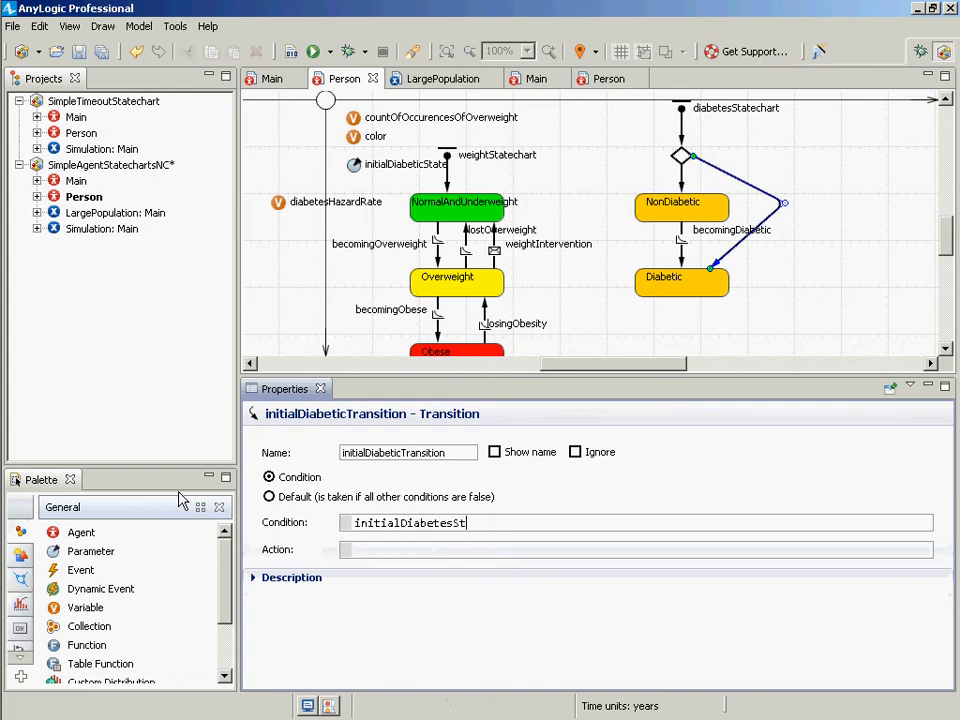
text(ate = Person.Diabetic)
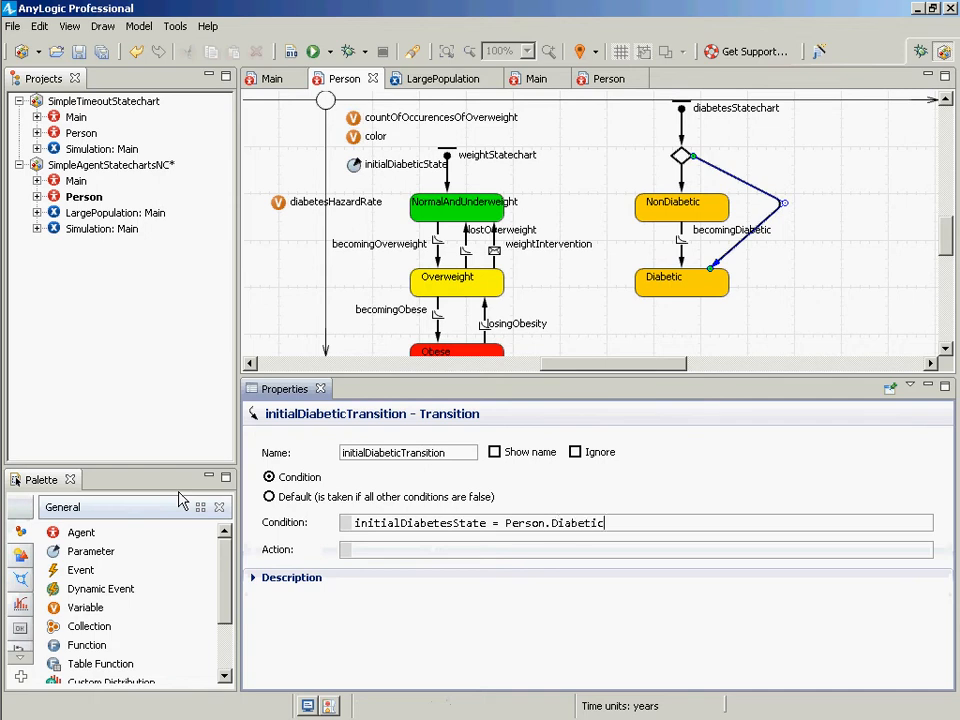
Save and build the SimpleAgentStatechartsNC model.
key(ctrl+s)
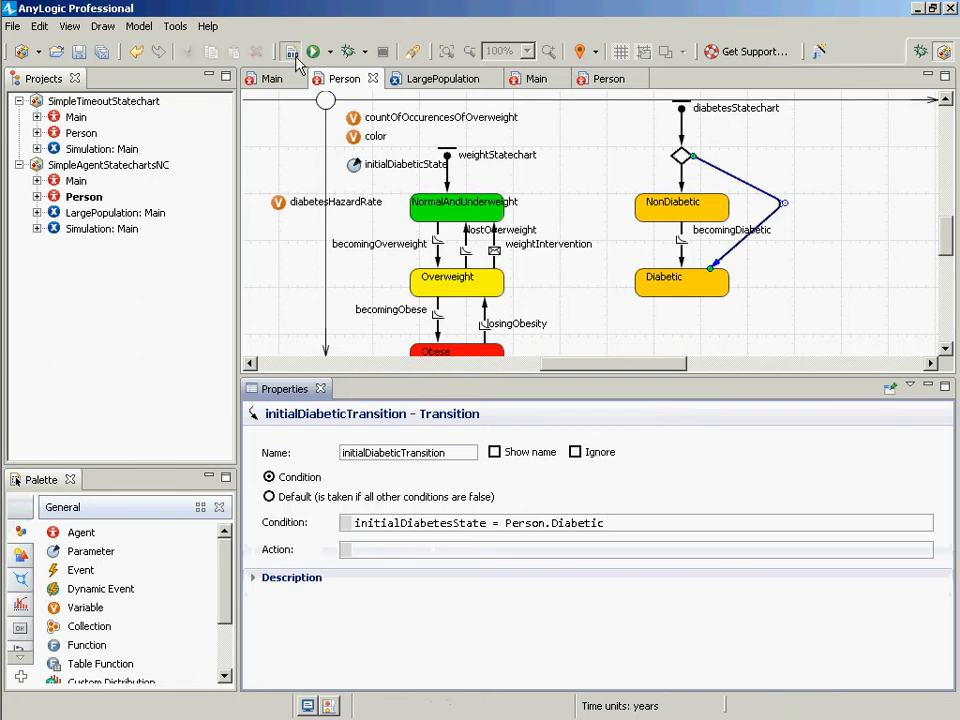
click(293, 54)
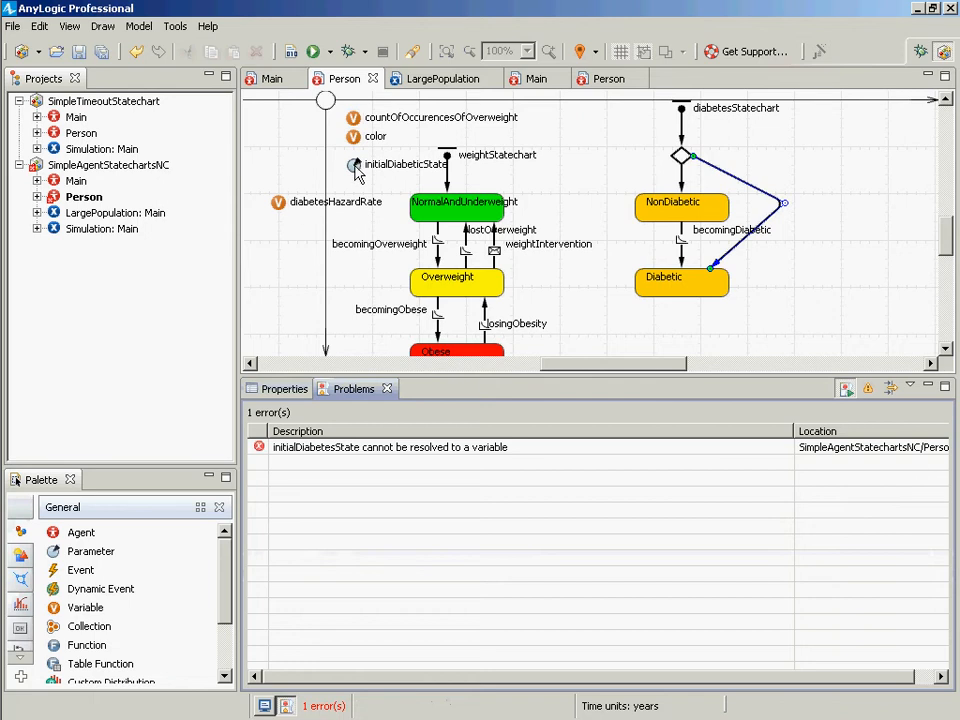
click(292, 52)
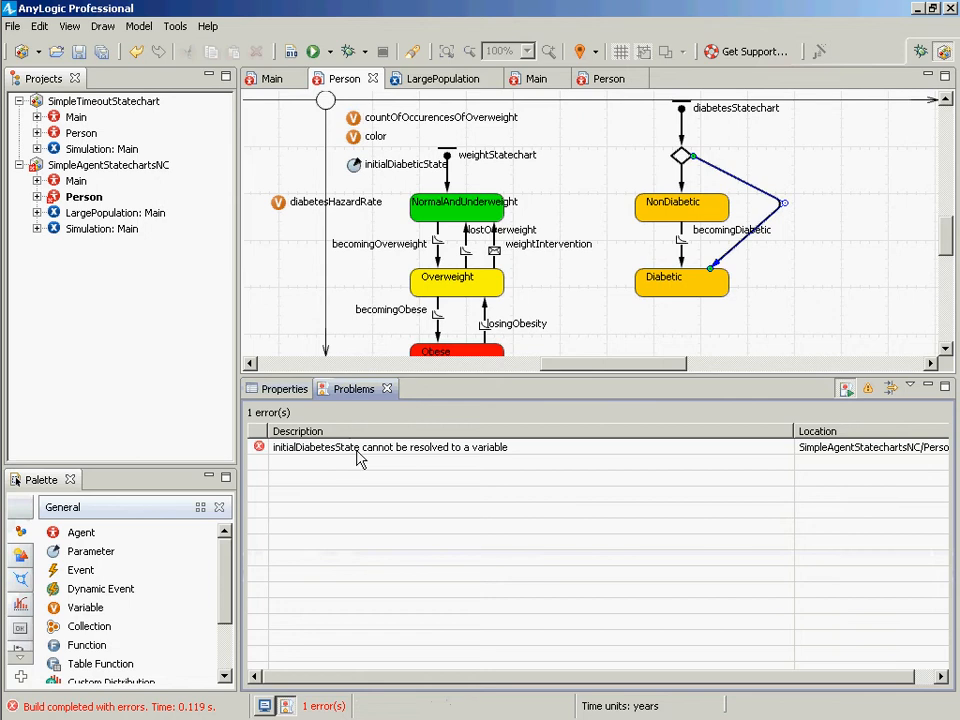
Compare the initialDiabeticState parameter with the condition of initialDiabeticTransition, and open the source of the reported build error.
click(354, 165)
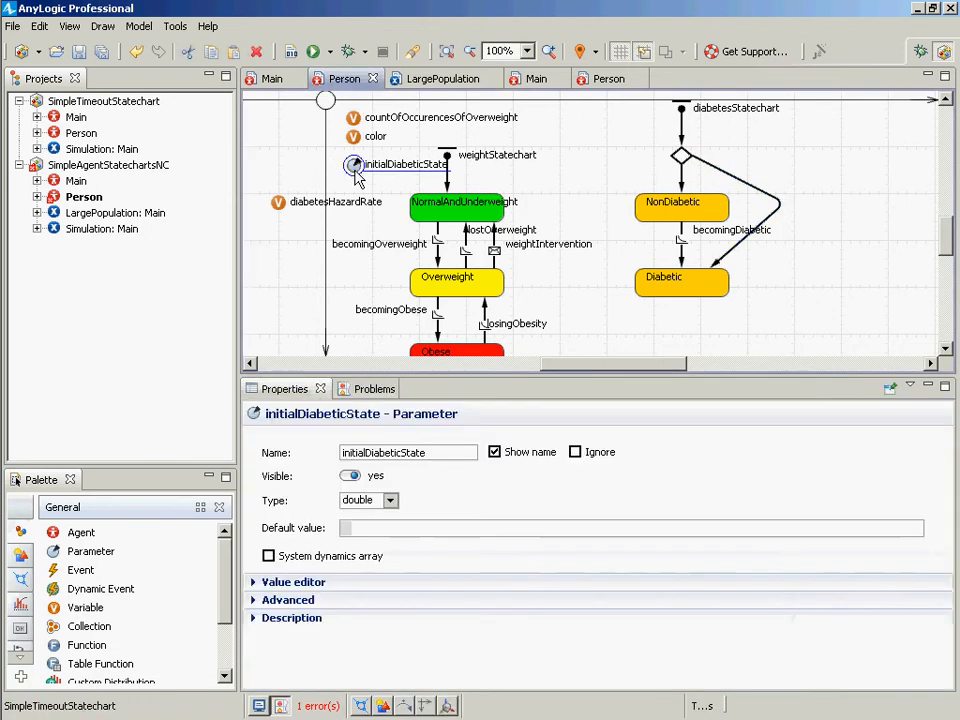
click(770, 200)
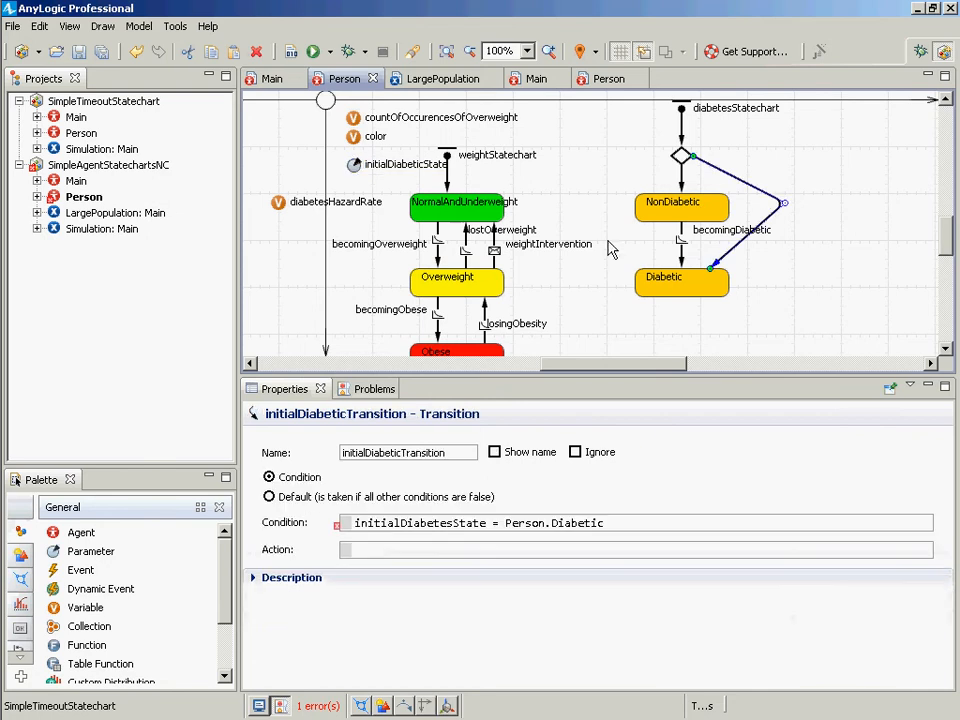
click(354, 389)
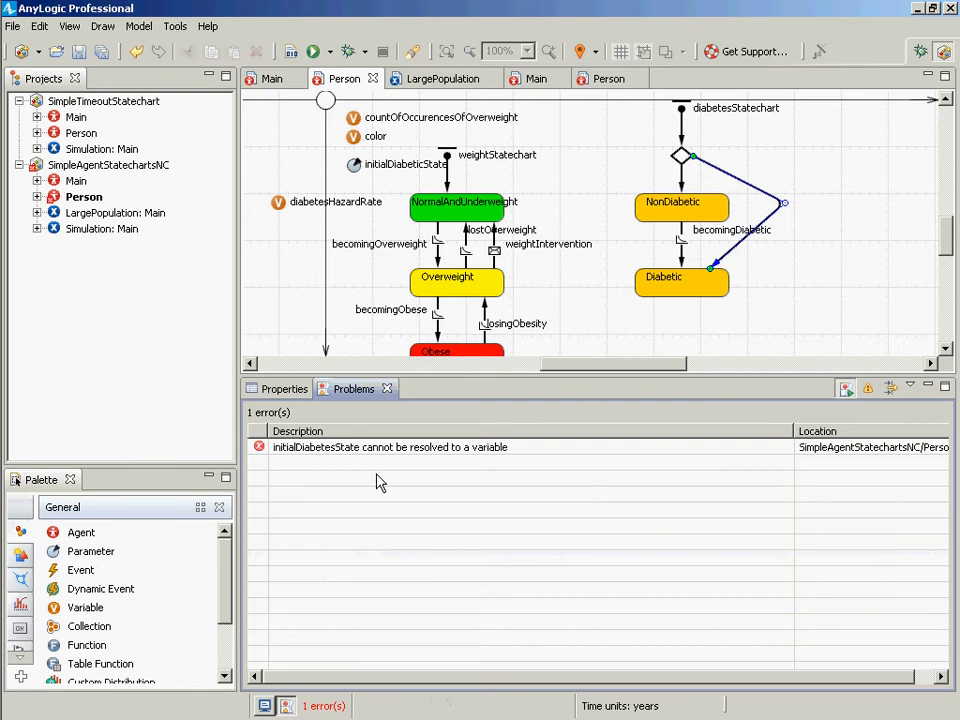
click(338, 452)
double_click(338, 452)
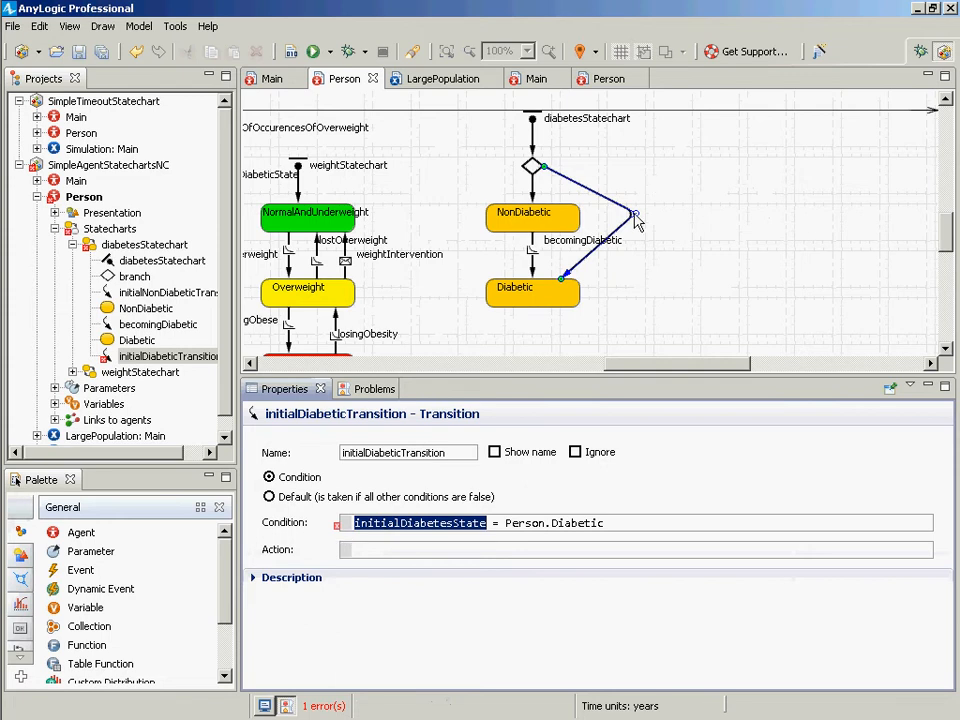
Try to correct the parameter name in the condition of initialDiabeticTransition to match initialDiabeticState.
click(433, 523)
key(Right)
key(shift+Right)
key(shift+Right)
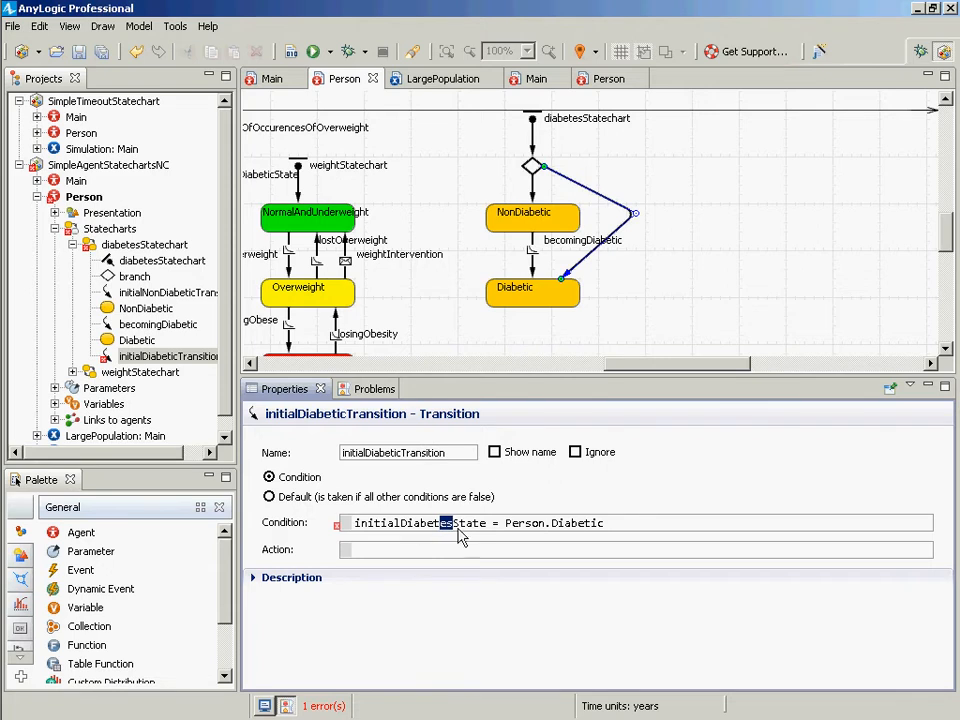
key(BackSpace)
text(dic)
key(ctrl+s)
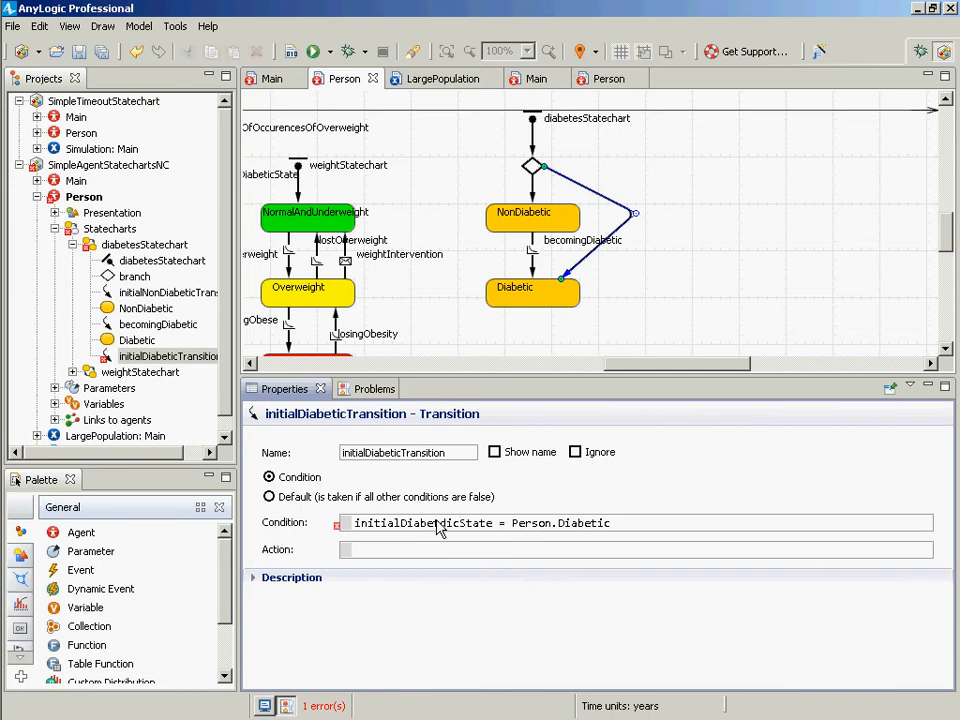
key(alt+Tab)
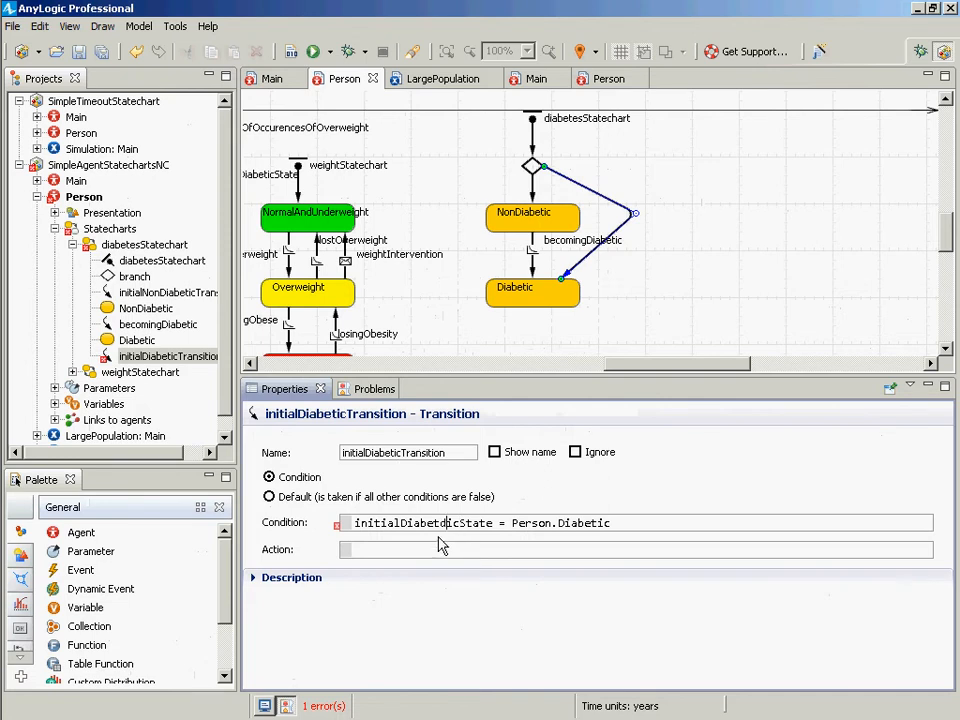
key(Return)
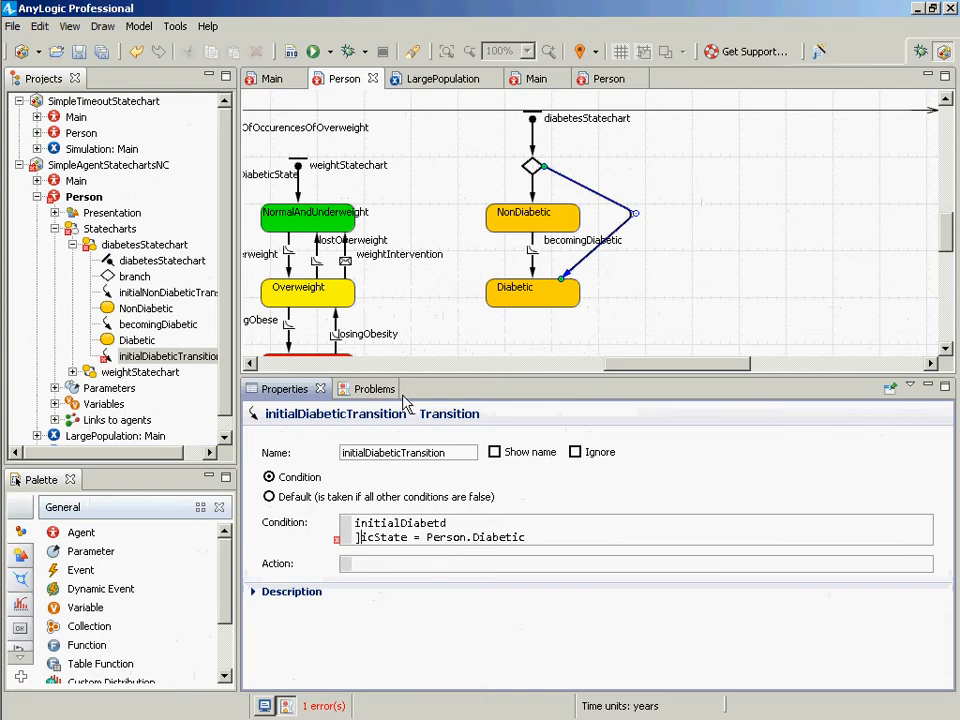
key(alt+Tab)
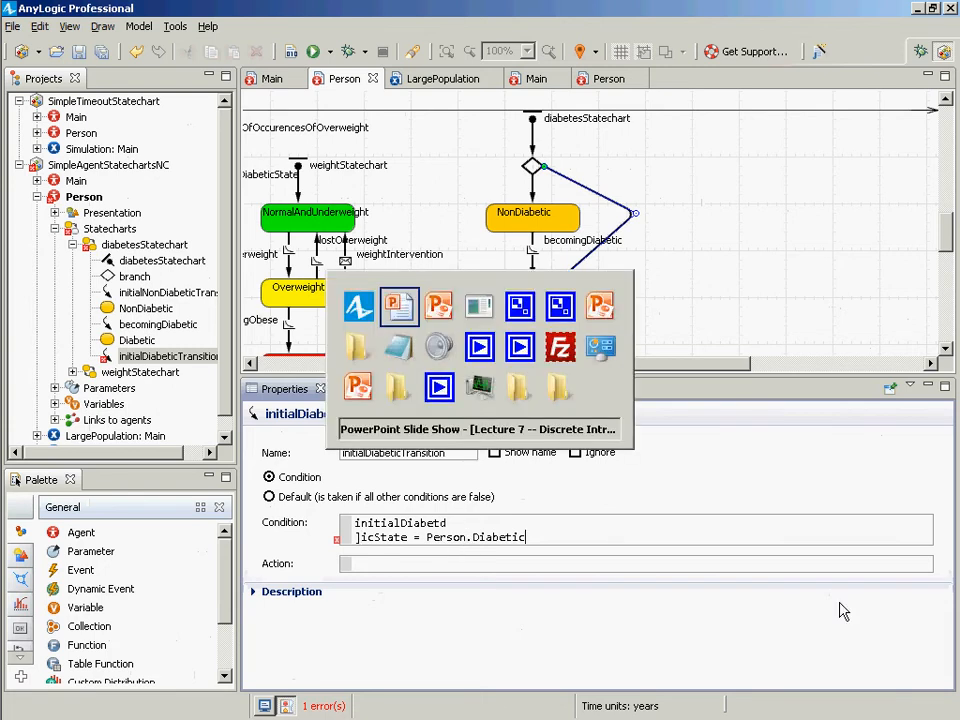
key(alt+Tab)
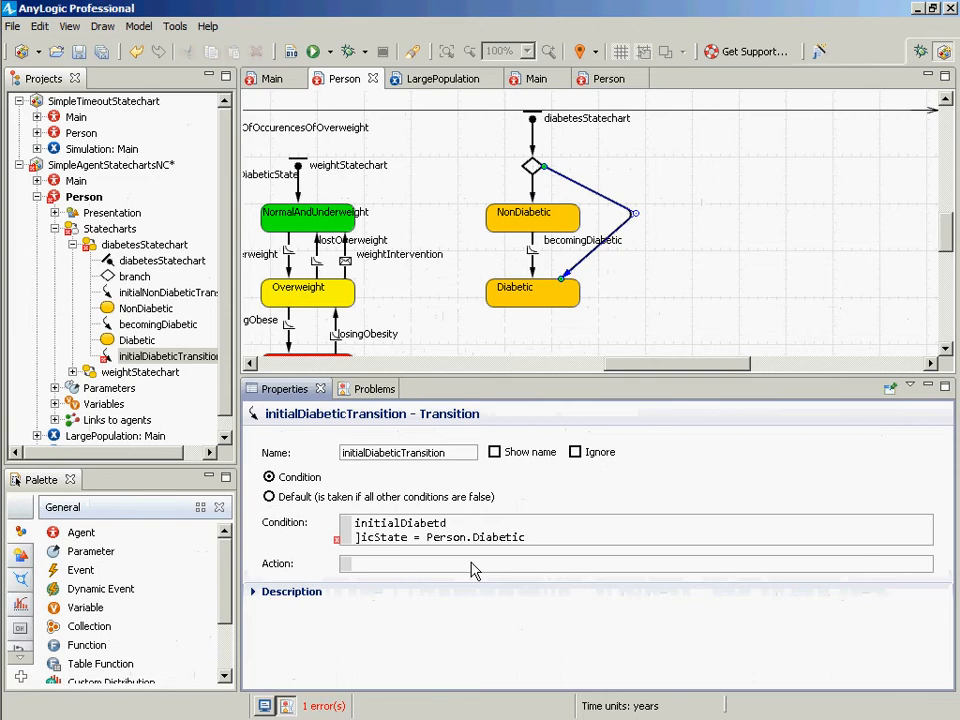
key(ctrl+a)
text(initia)
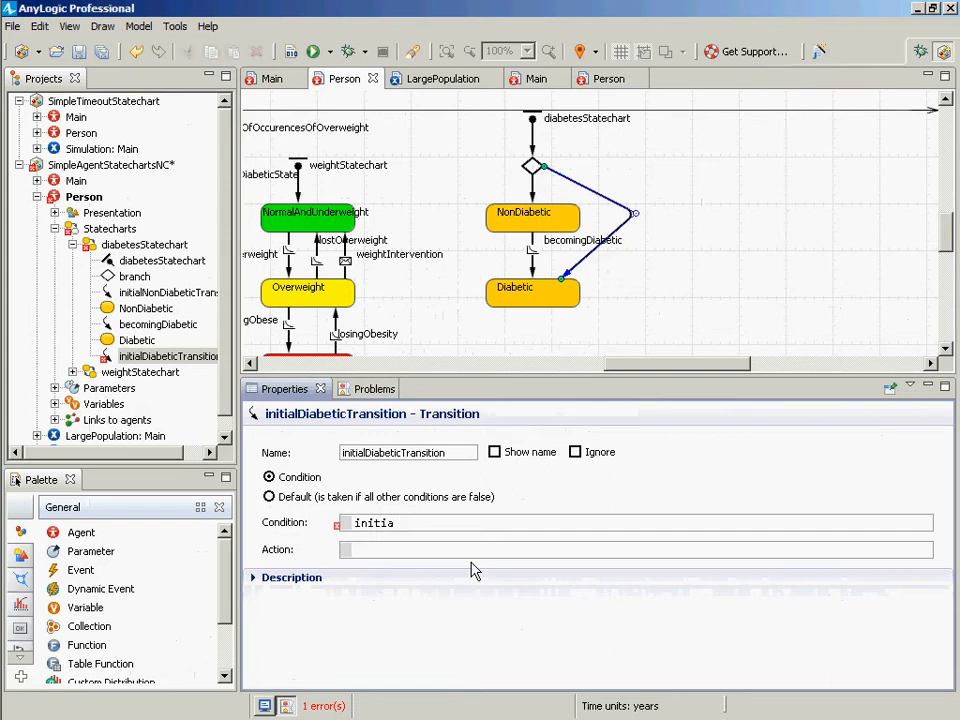
double_click(378, 526)
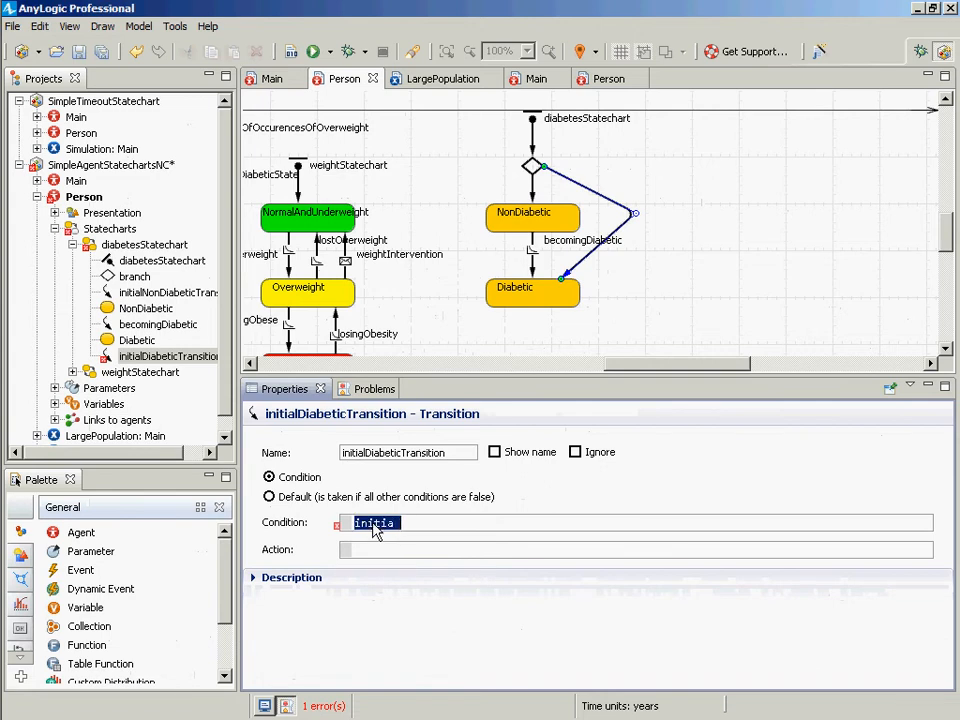
text(initial)
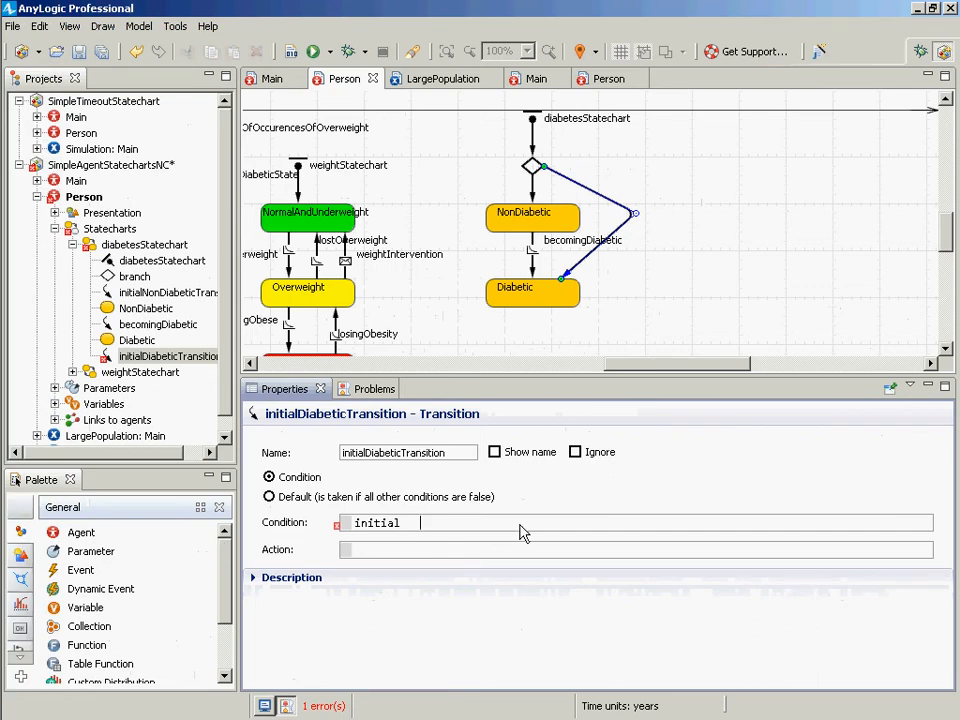
double_click(403, 529)
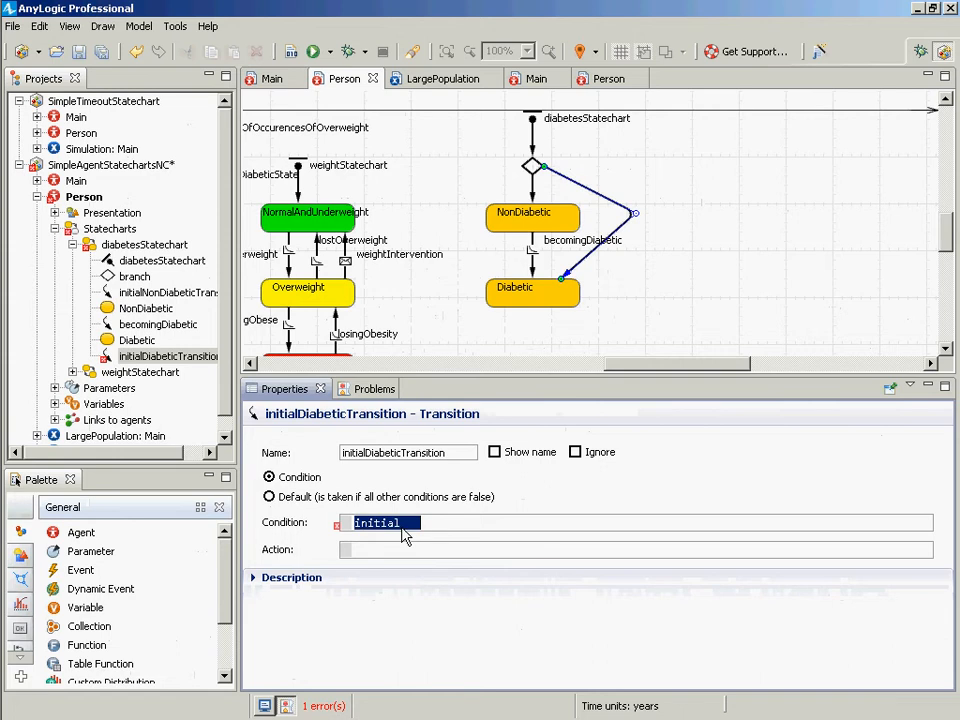
Set the condition of initialDiabeticTransition to initialDiabeticState = Person.Diabetic; and save the model.
text(iniia)
key(BackSpace)
key(BackSpace)
key(BackSpace)
key(BackSpace)
text(nitial)
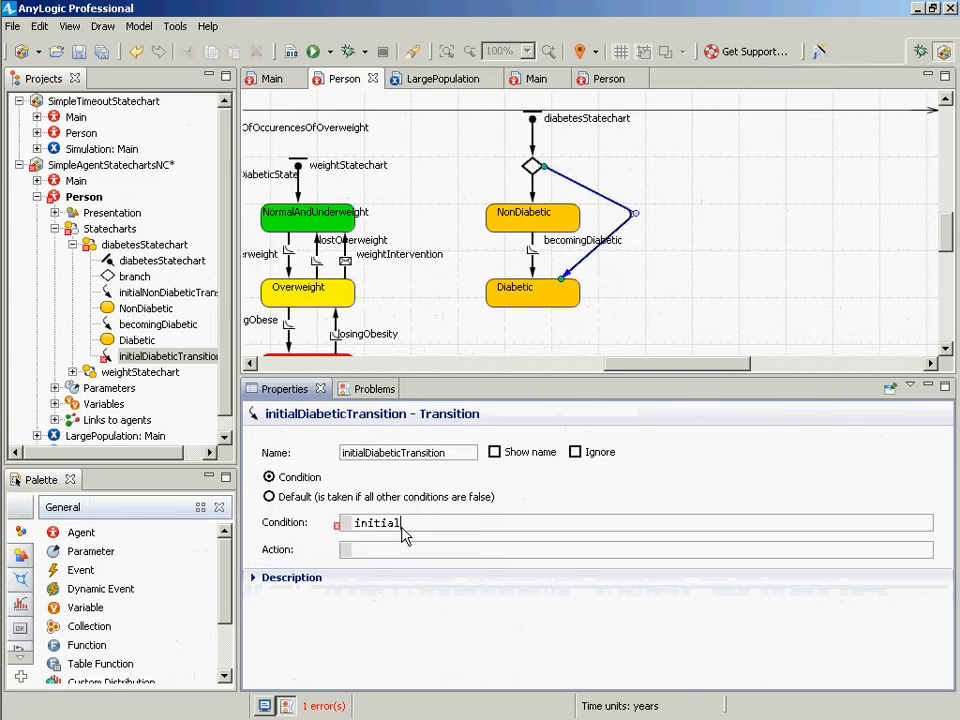
text(DiabeticState = Diabetic;)
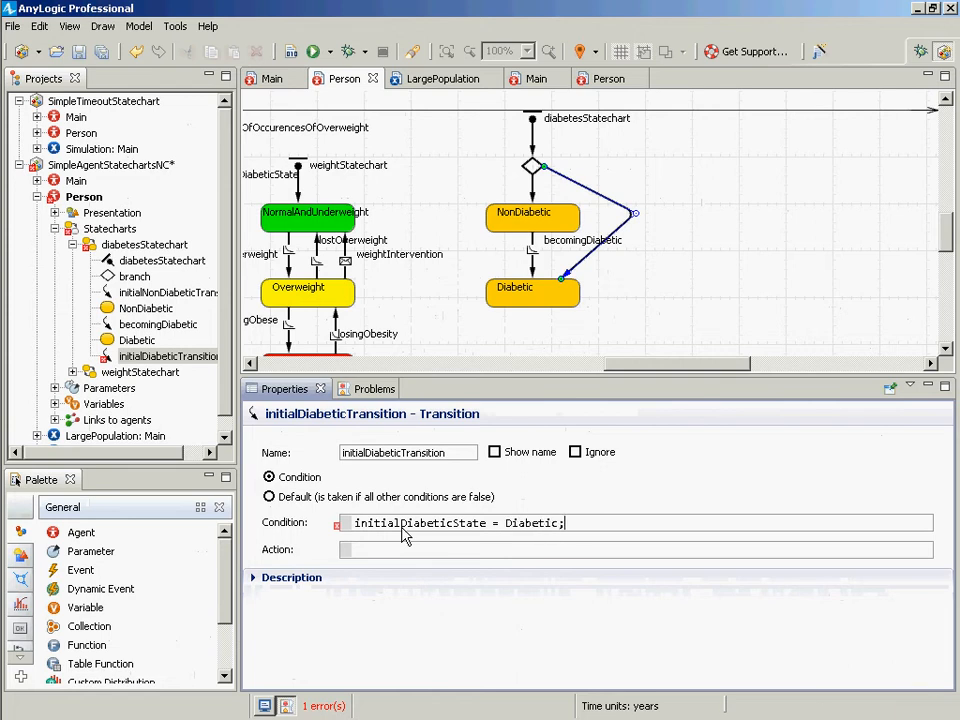
key(ctrl+s)
click(506, 524)
text(Person.)
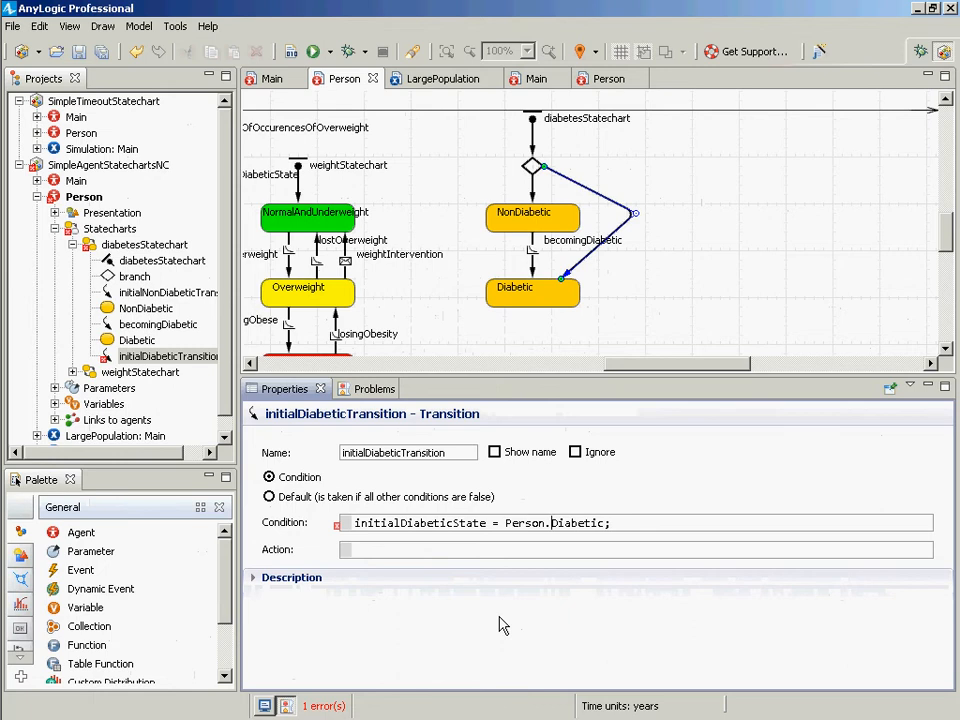
key(ctrl+s)
drag(632, 521, 381, 514)
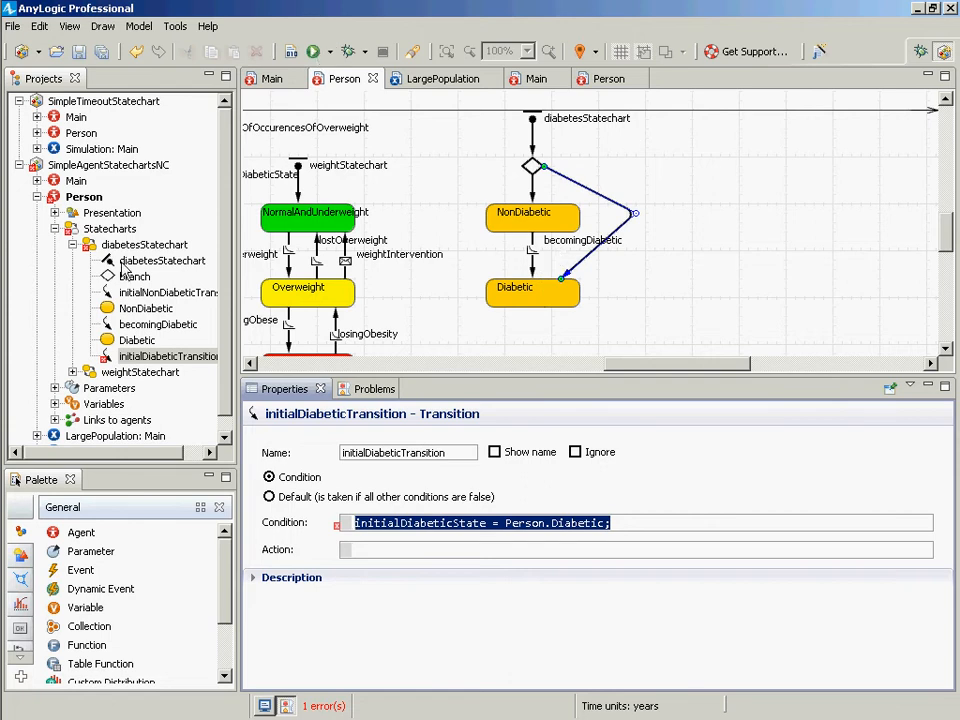
key(Home)
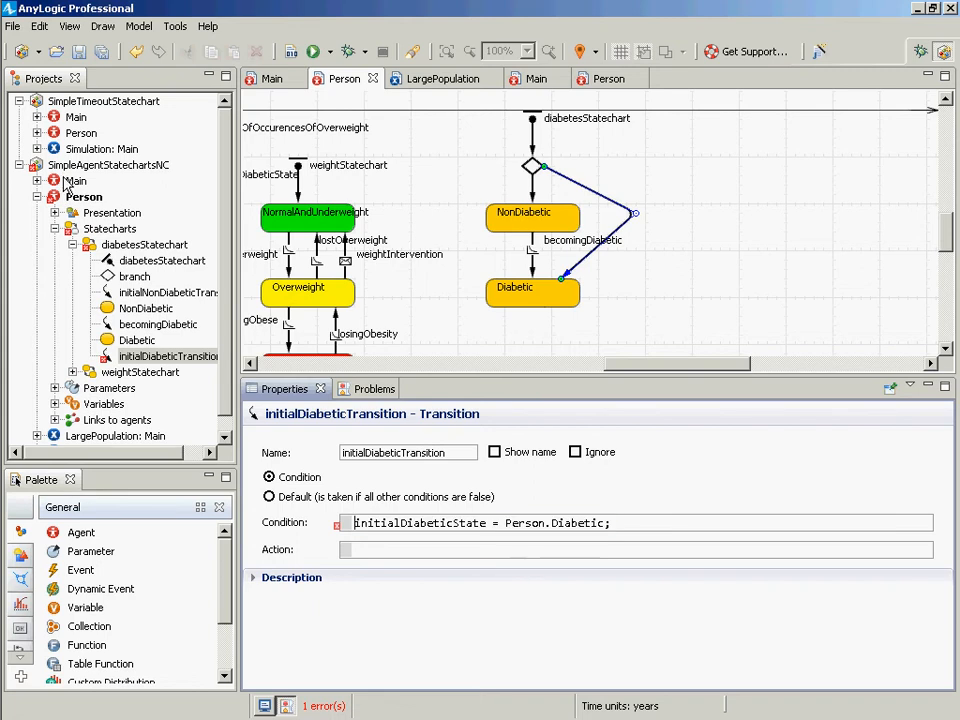
double_click(430, 530)
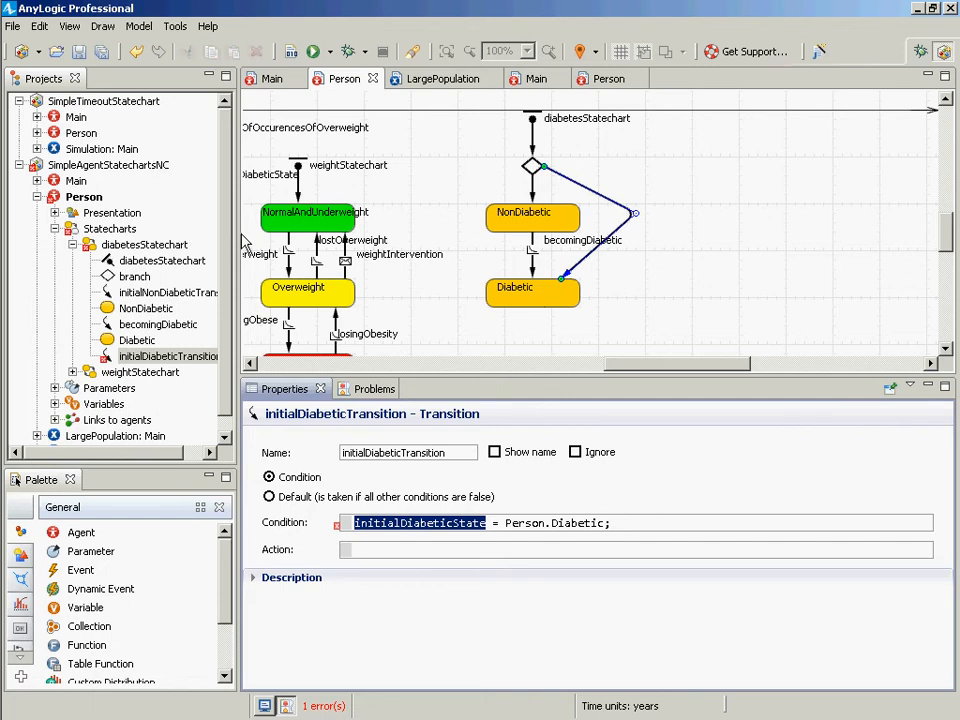
key(shift+End)
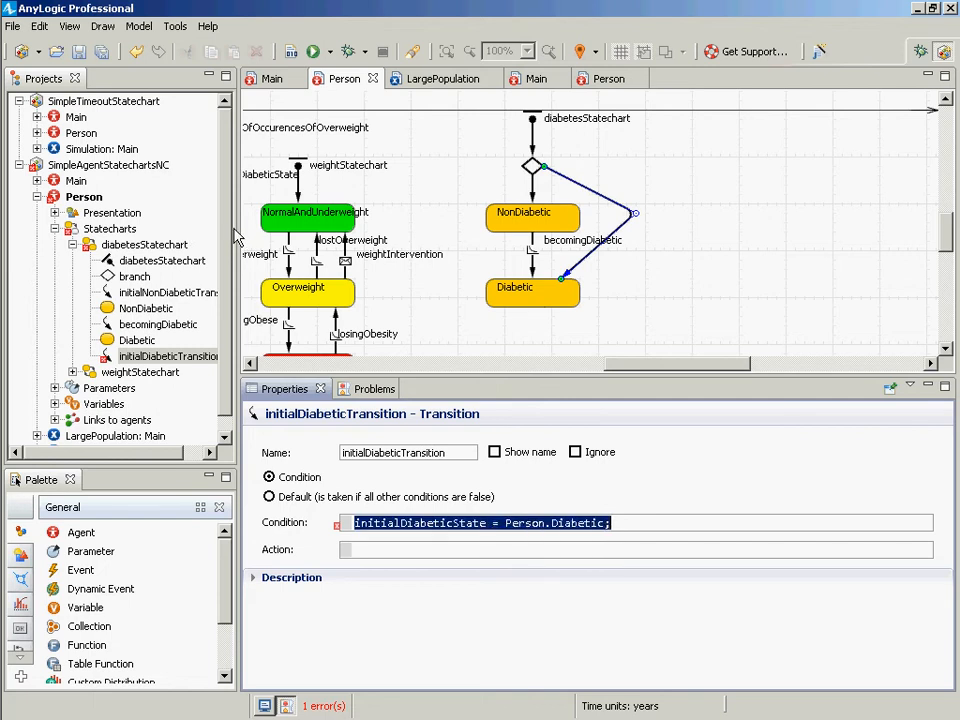
key(End)
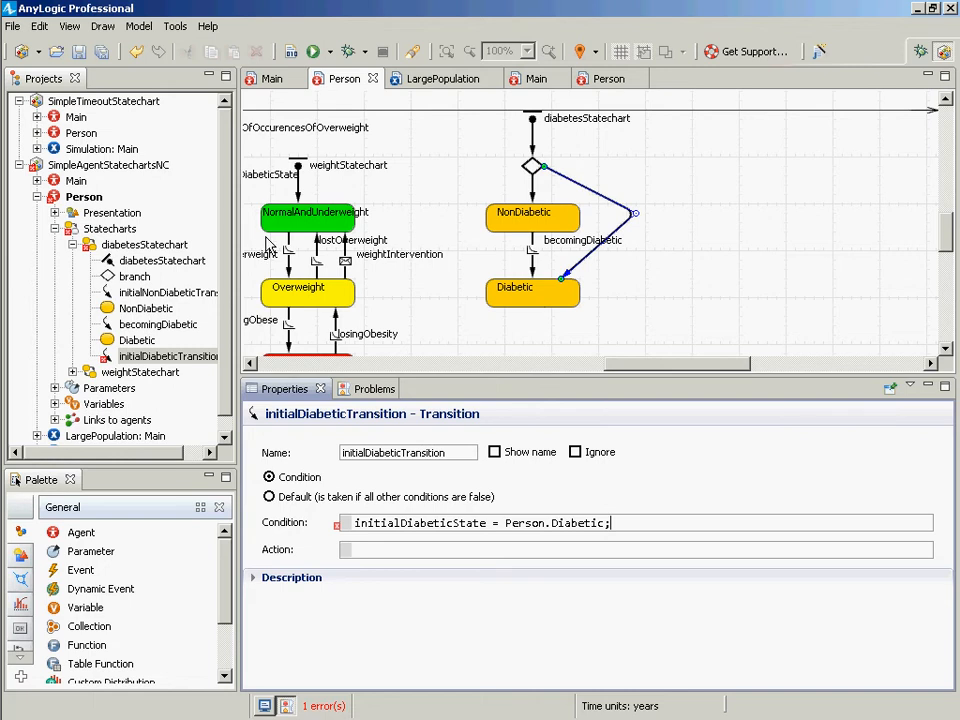
key(shift+Home)
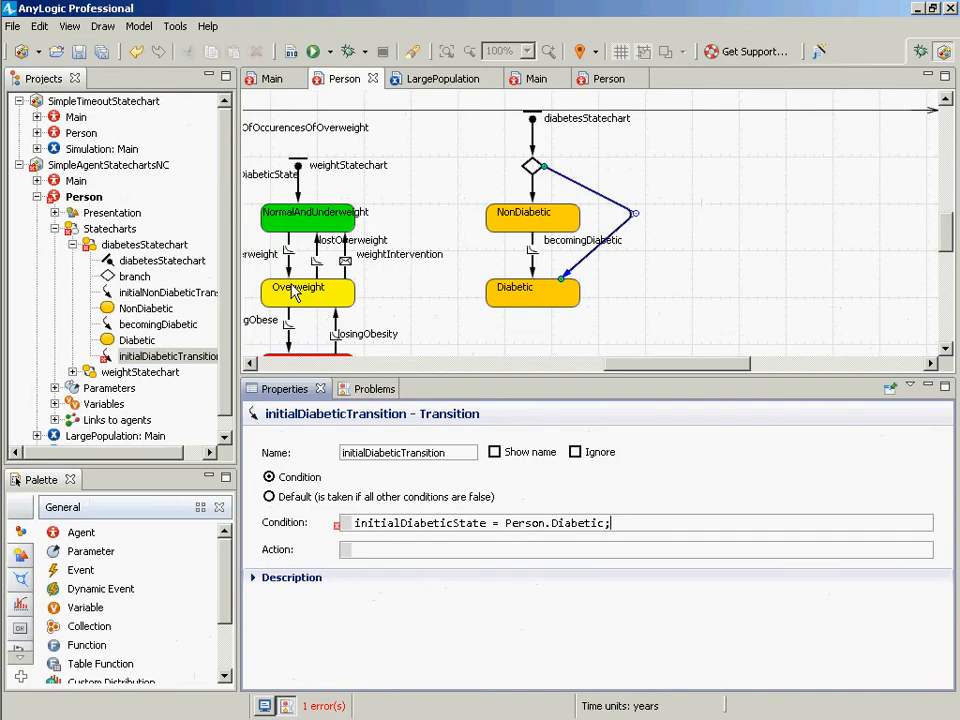
double_click(321, 12)
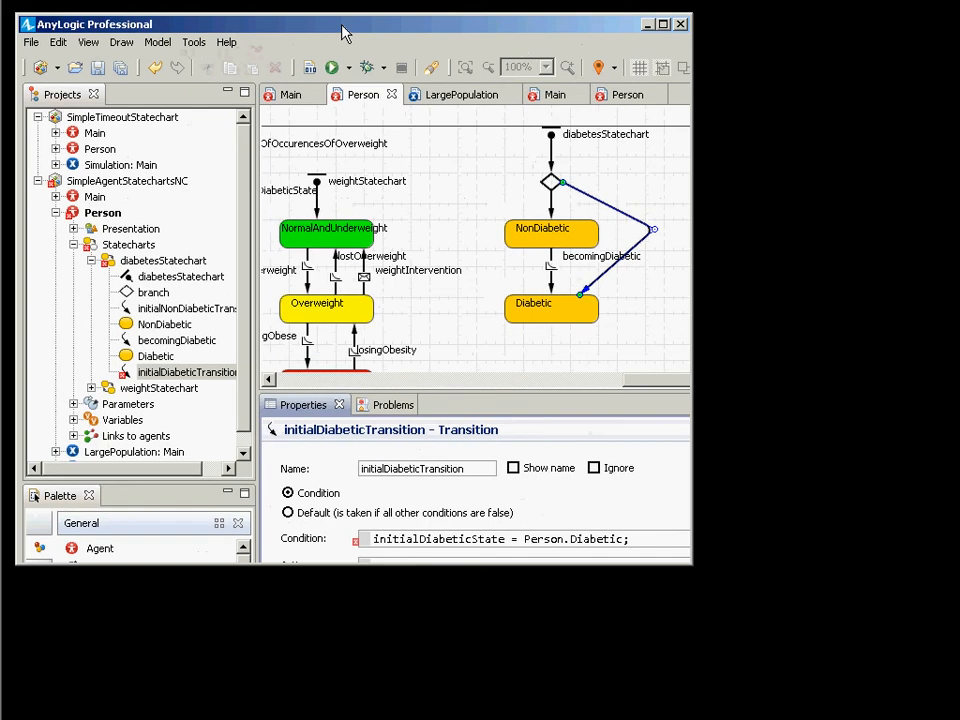
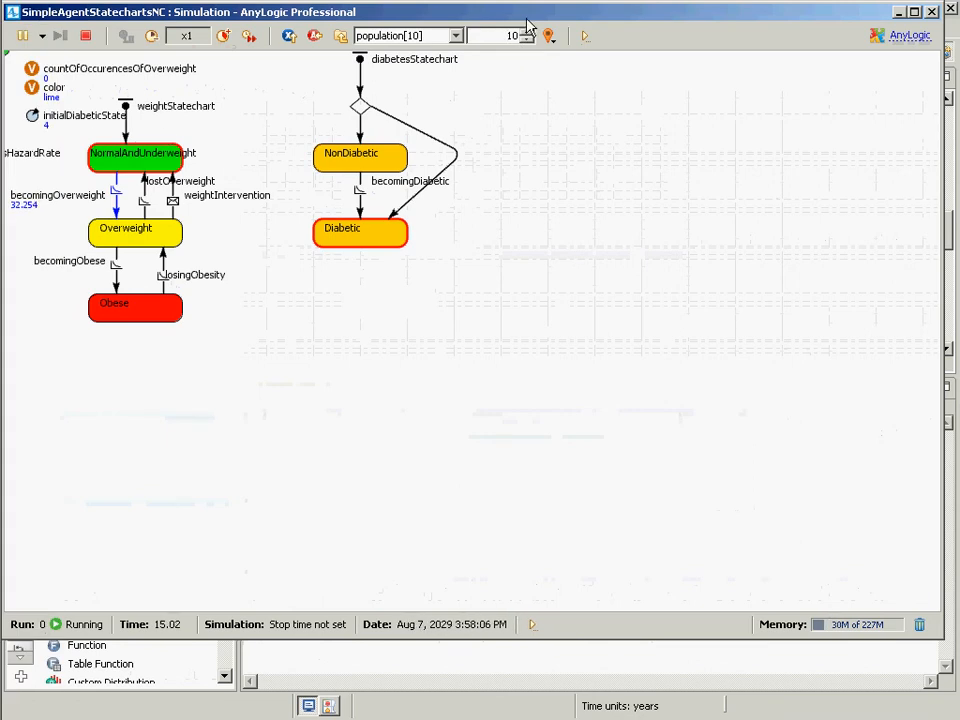
Inspect the diabetes statechart of population[9] in the running simulation, and close the simulation window.
click(527, 41)
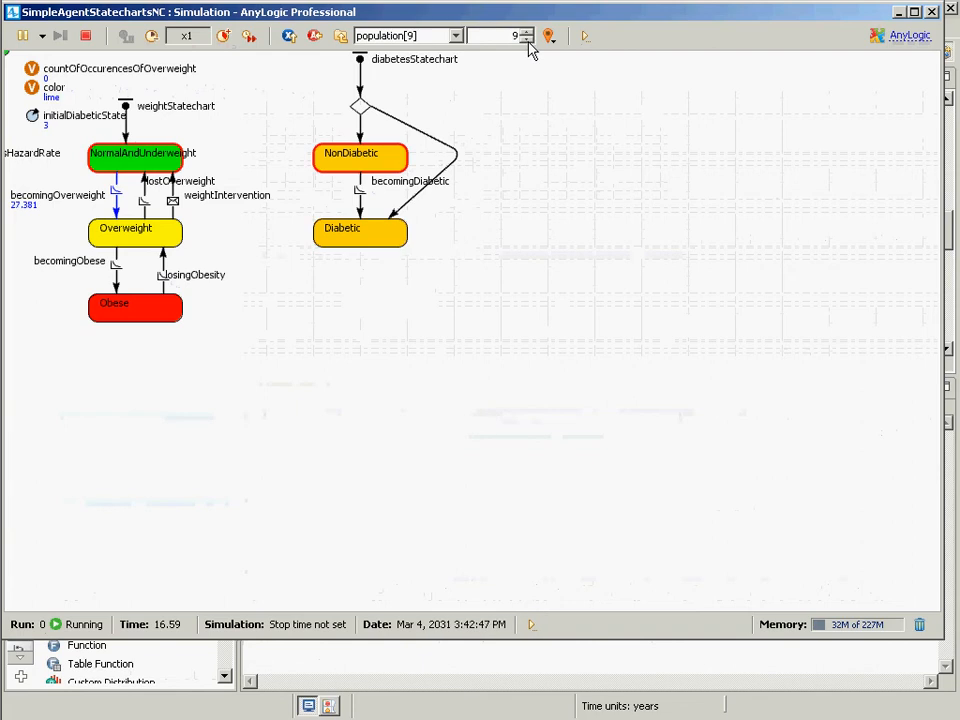
click(931, 11)
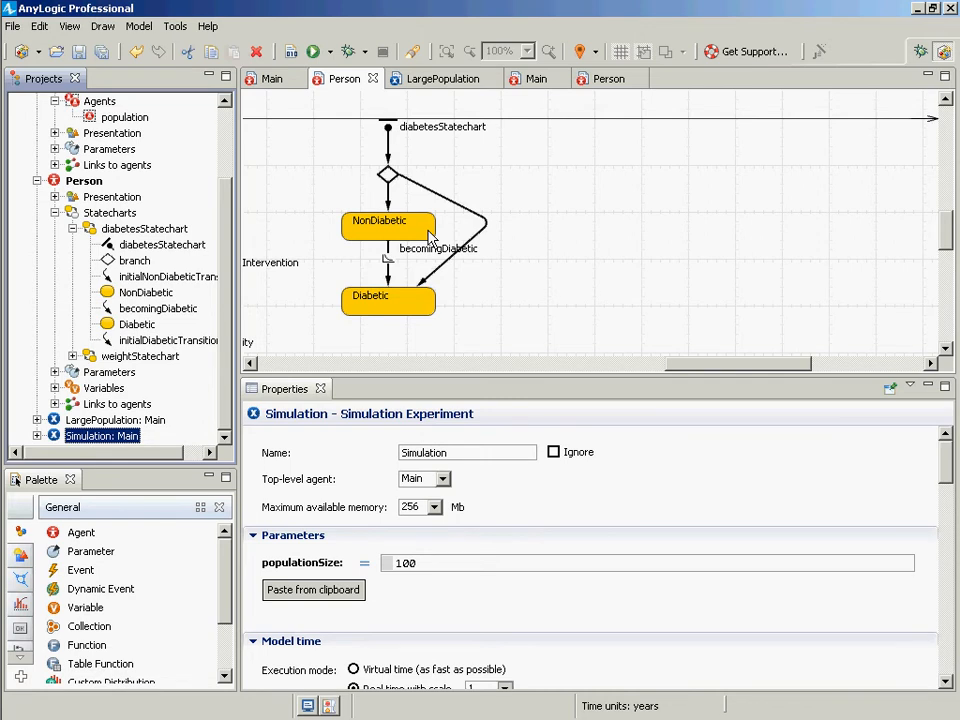
Examine the initialDiabeticState expression of the population agents, including its Person.NonDiabetic and Person.Diabetic alternatives.
click(250, 365)
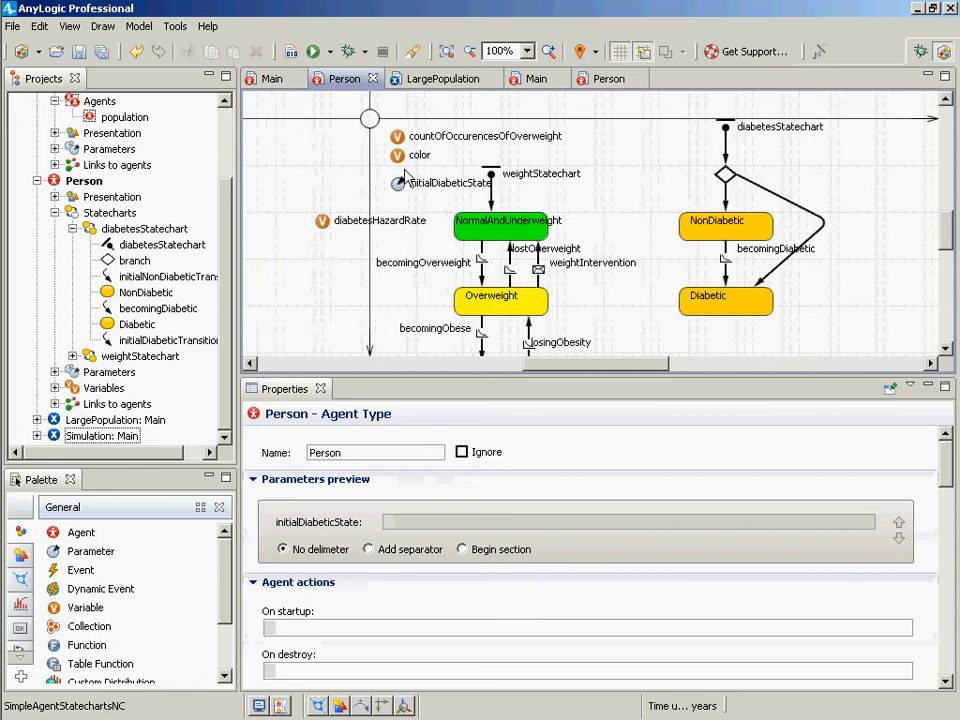
click(150, 120)
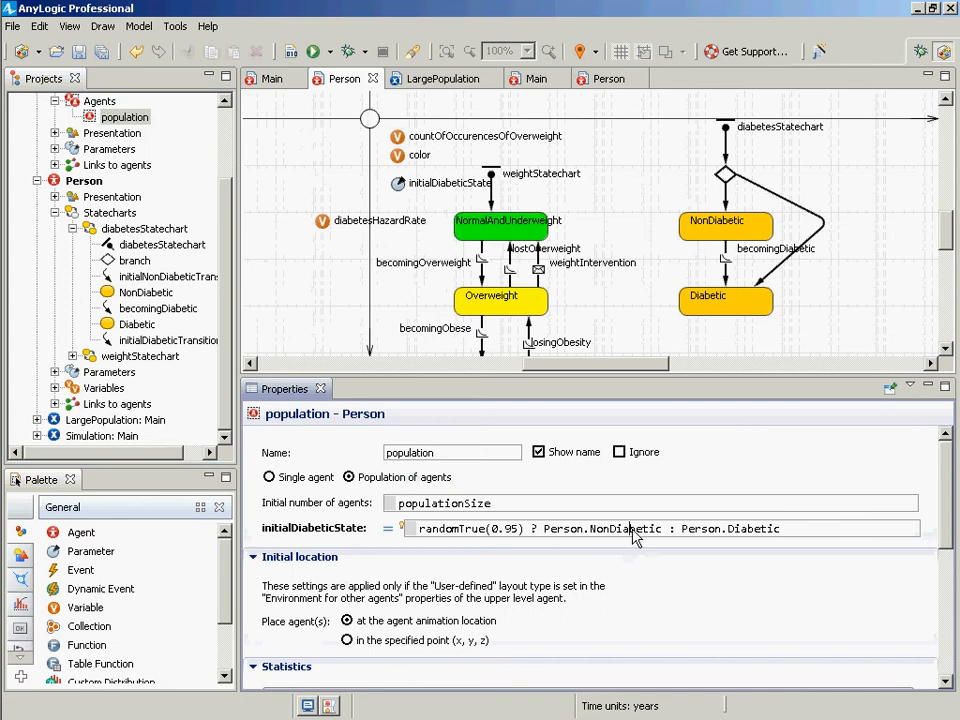
click(633, 528)
click(708, 529)
drag(542, 529, 752, 529)
drag(543, 529, 664, 529)
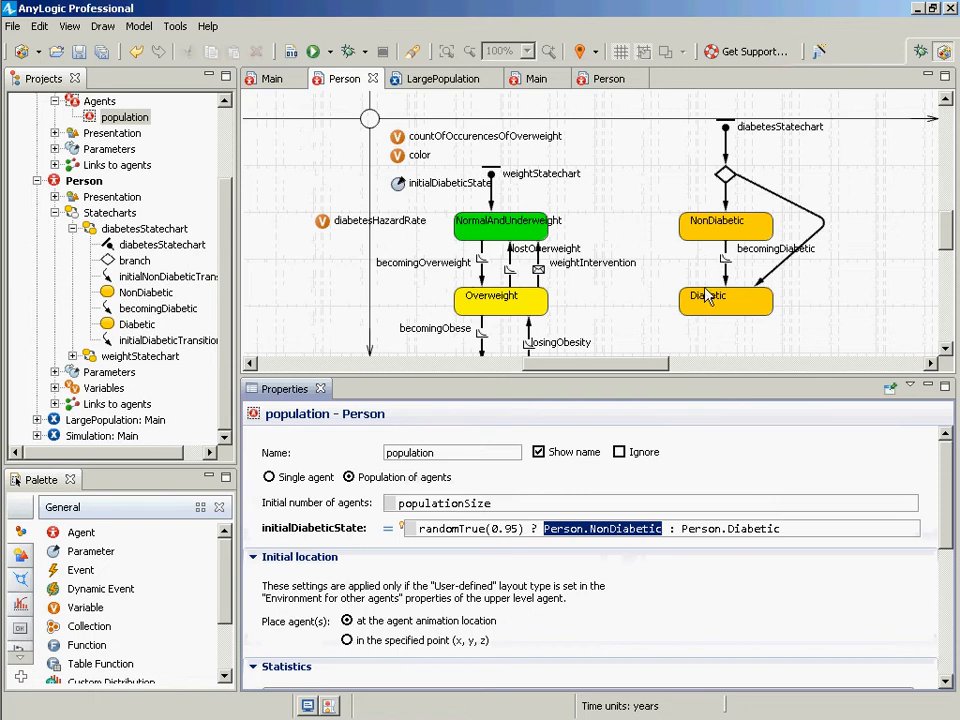
click(948, 362)
scroll(911, 336, down, 3)
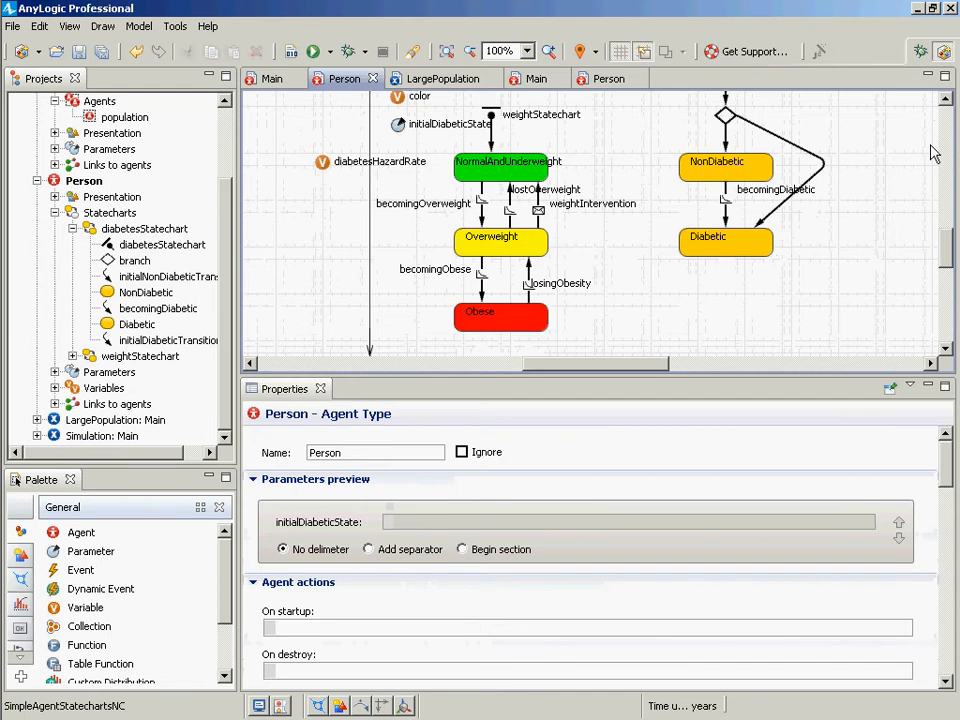
click(945, 98)
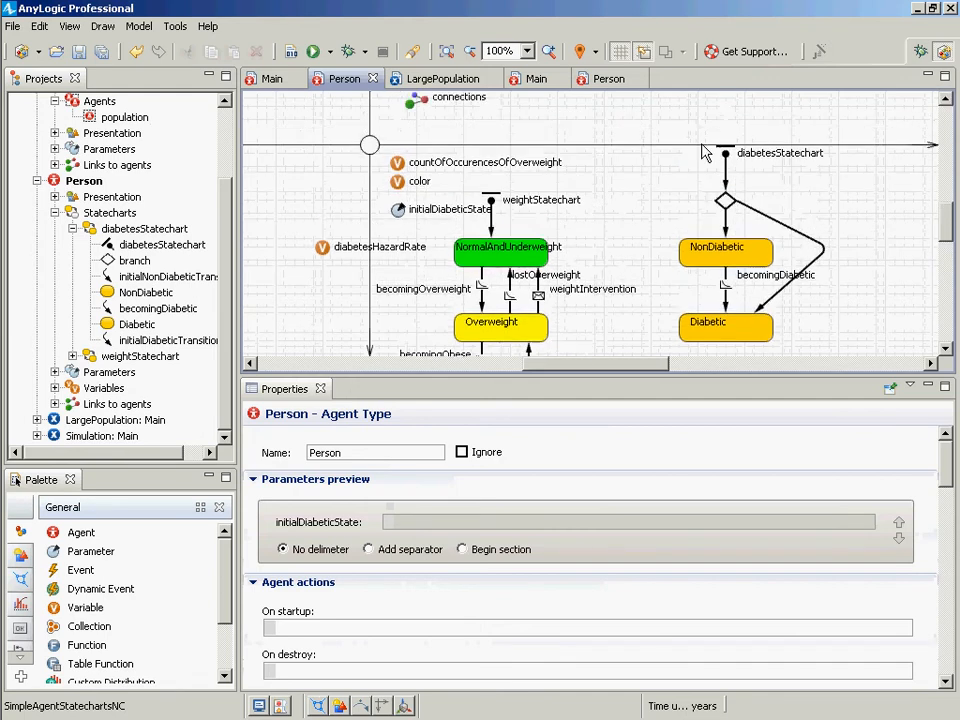
Change the type of the initialDiabeticState parameter to int and build the model.
click(398, 210)
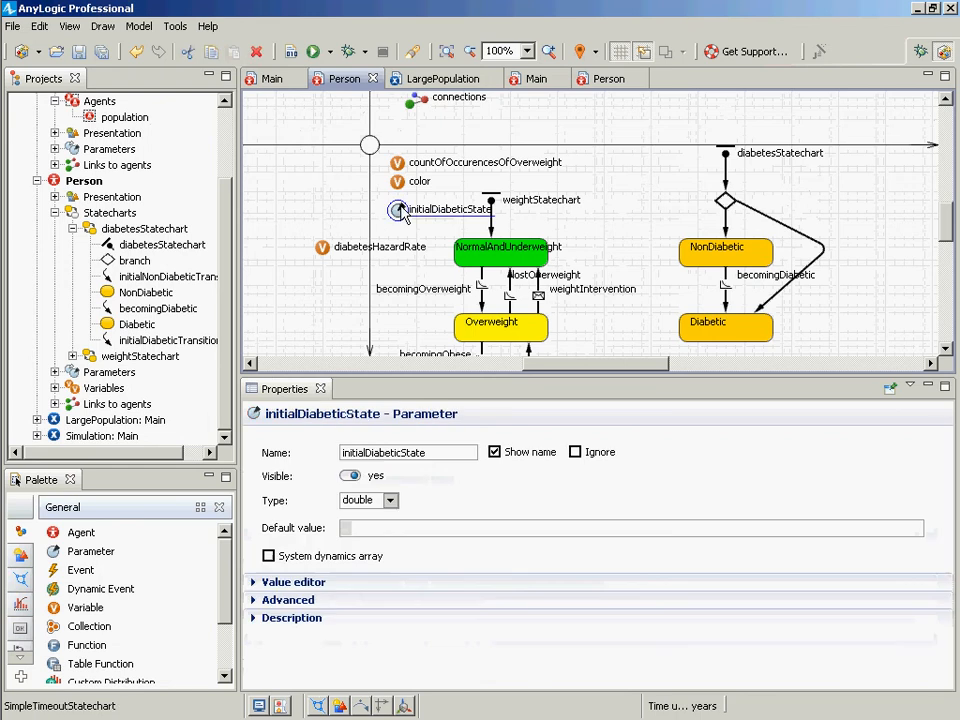
click(390, 500)
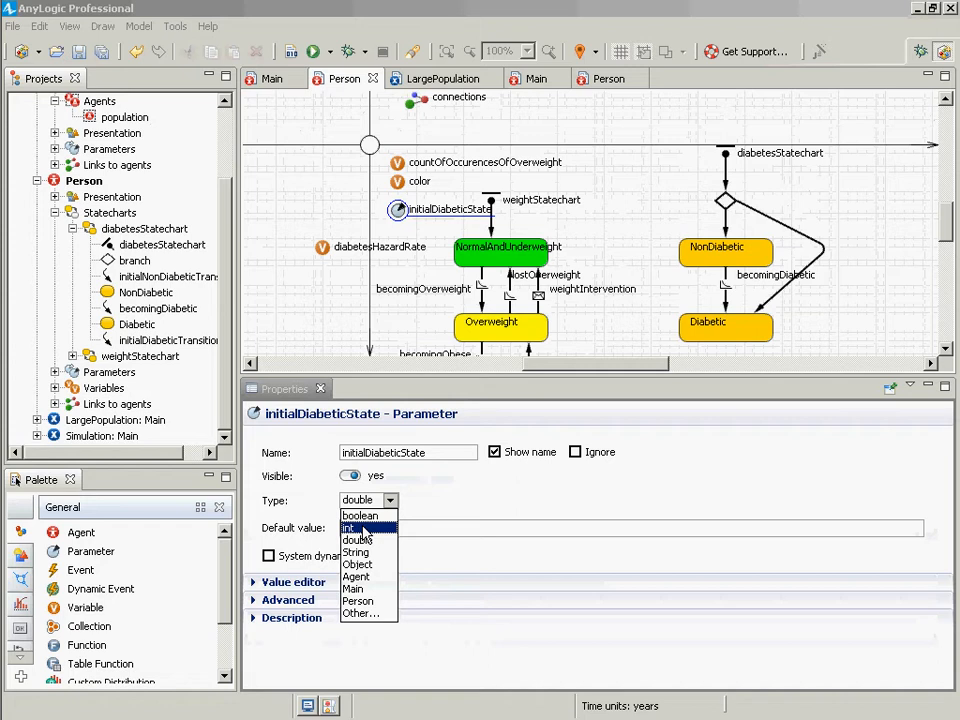
click(385, 527)
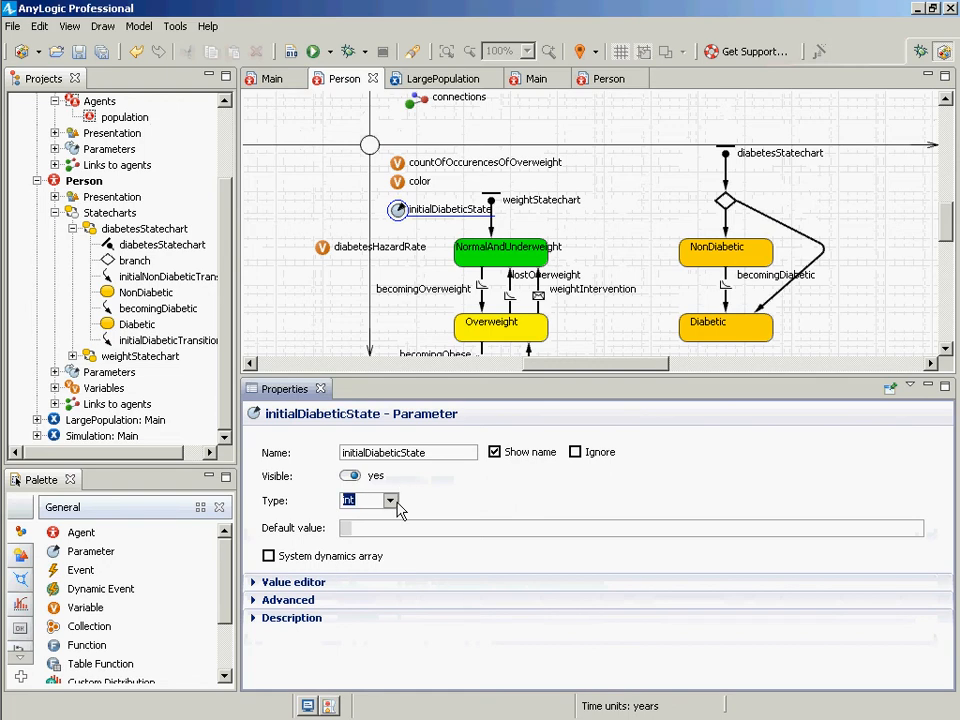
click(391, 502)
click(391, 502)
click(288, 55)
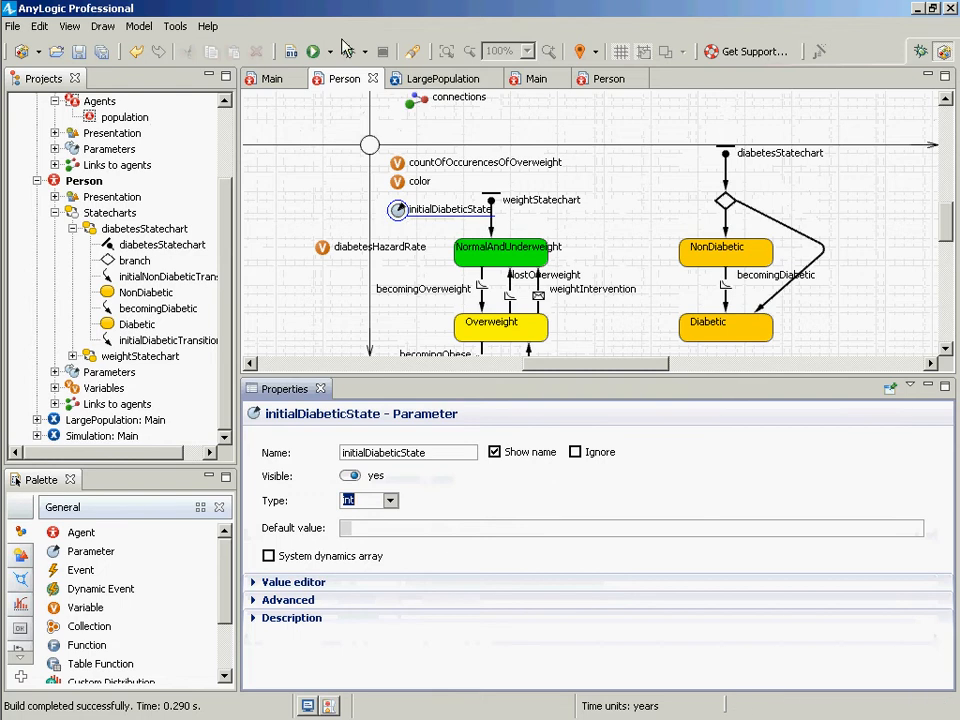
click(293, 55)
Try to wrap the population's initialDiabeticState expression in a multinomial( call.
drag(950, 218, 952, 227)
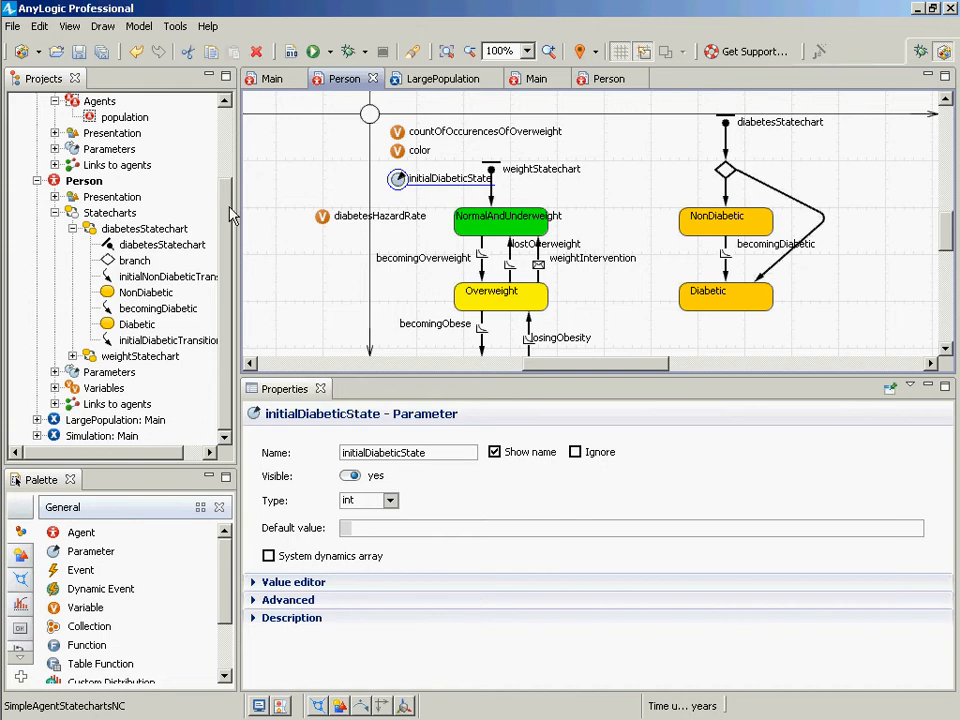
click(125, 117)
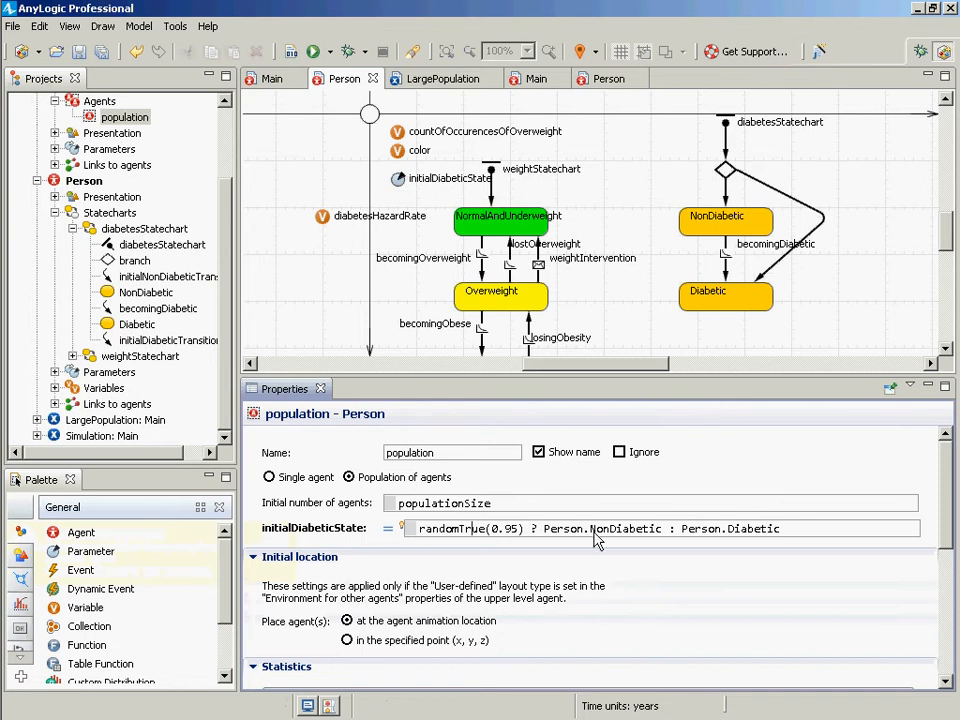
drag(588, 532, 415, 530)
key(ctrl+c)
click(830, 541)
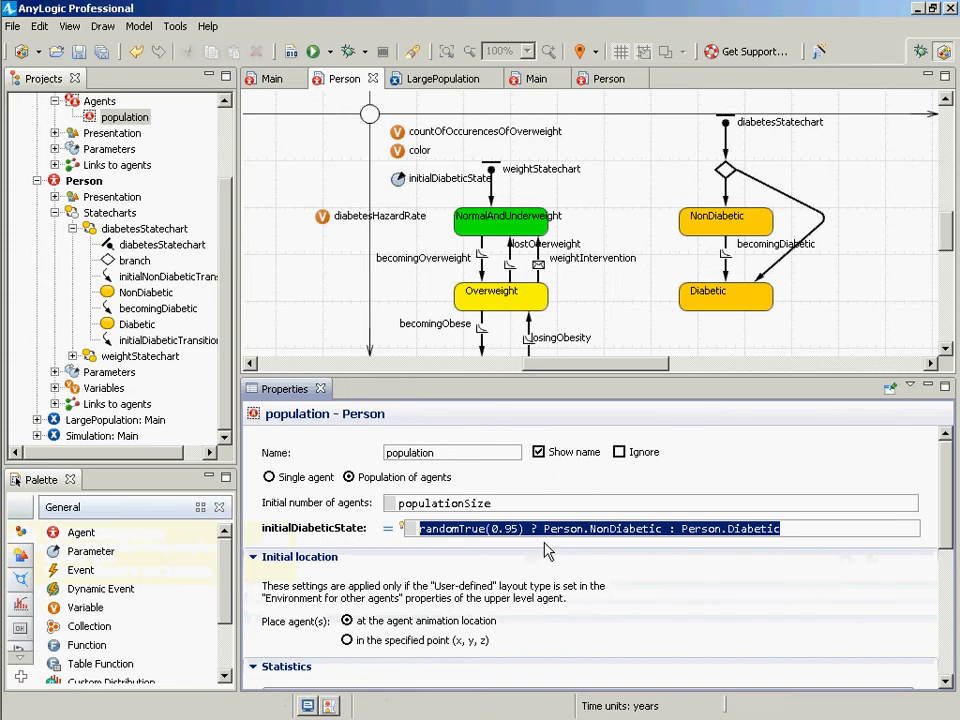
key(BackSpace)
text(norm)
key(BackSpace)
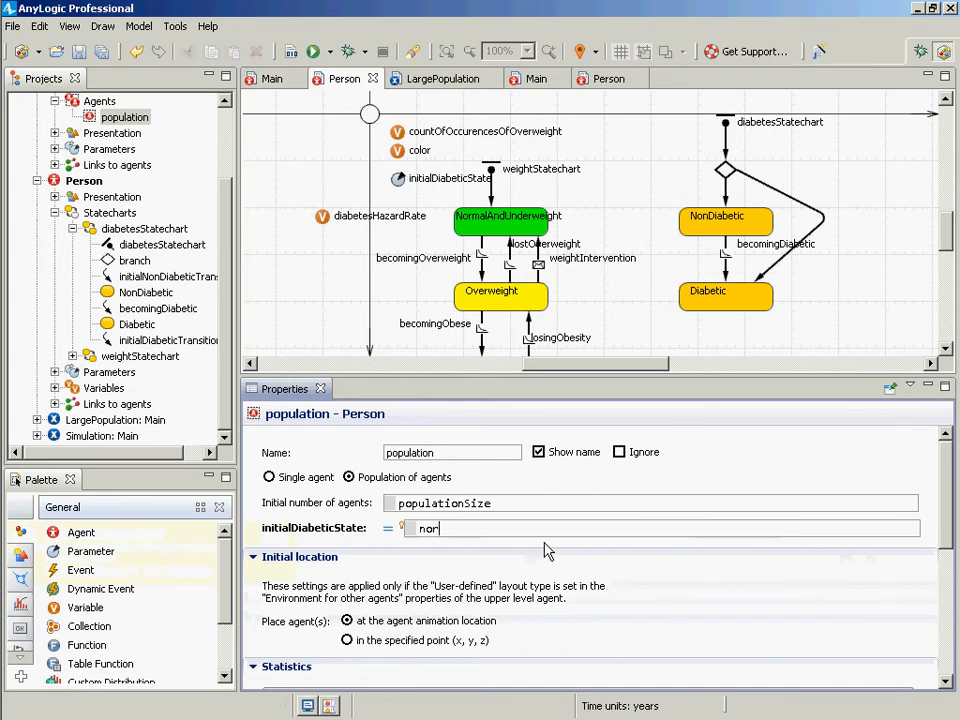
key(BackSpace)
key(BackSpace)
key(BackSpace)
text(multinomial()
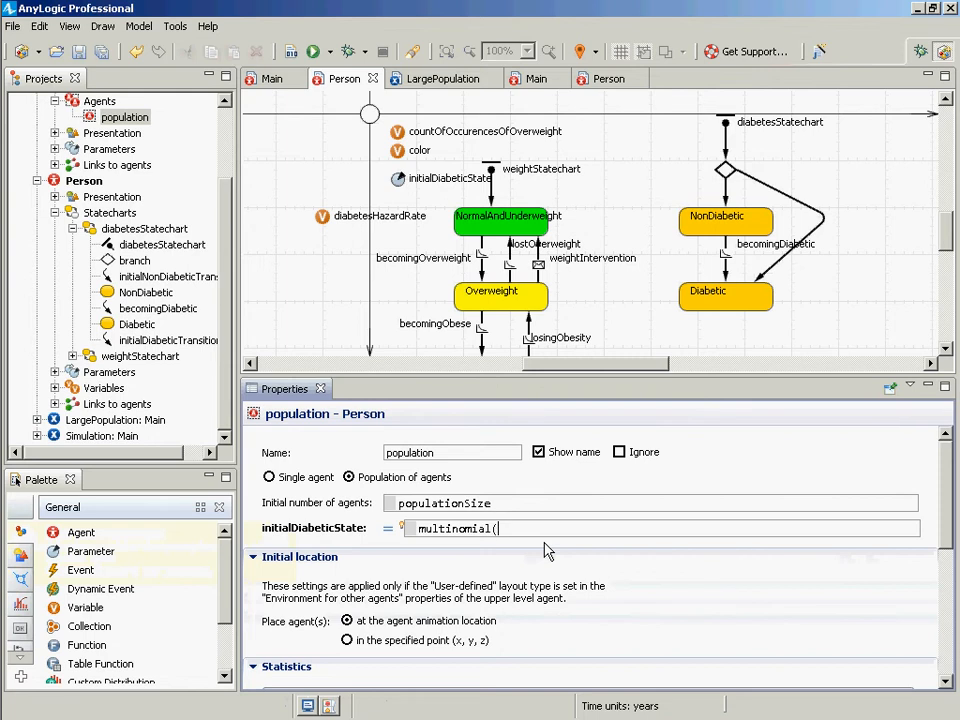
key(ctrl+v)
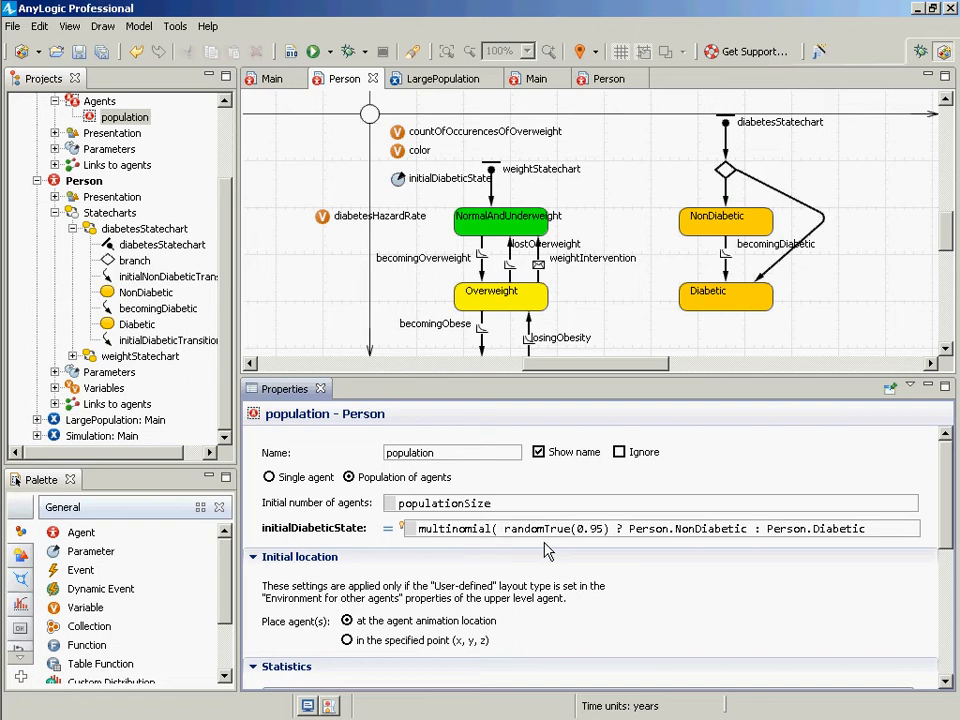
Try to add new int[] { 0.05, 0.95 } as the first argument of multinomial in the population's initialDiabeticState expression.
text(new In)
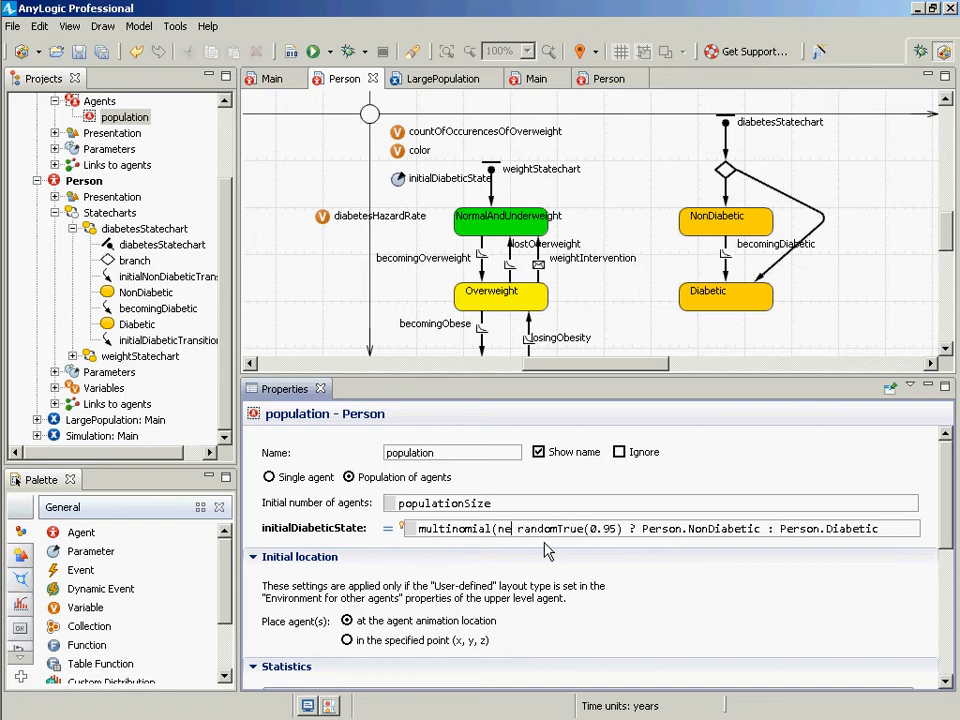
text(t)
key(BackSpace)
key(BackSpace)
key(BackSpace)
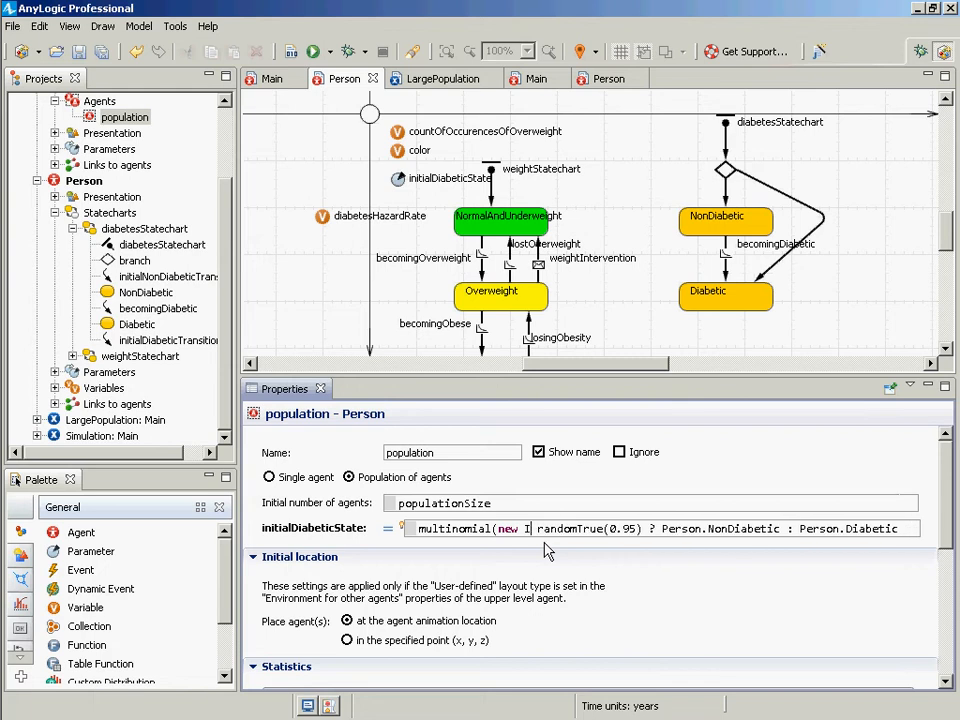
text(int[] { )
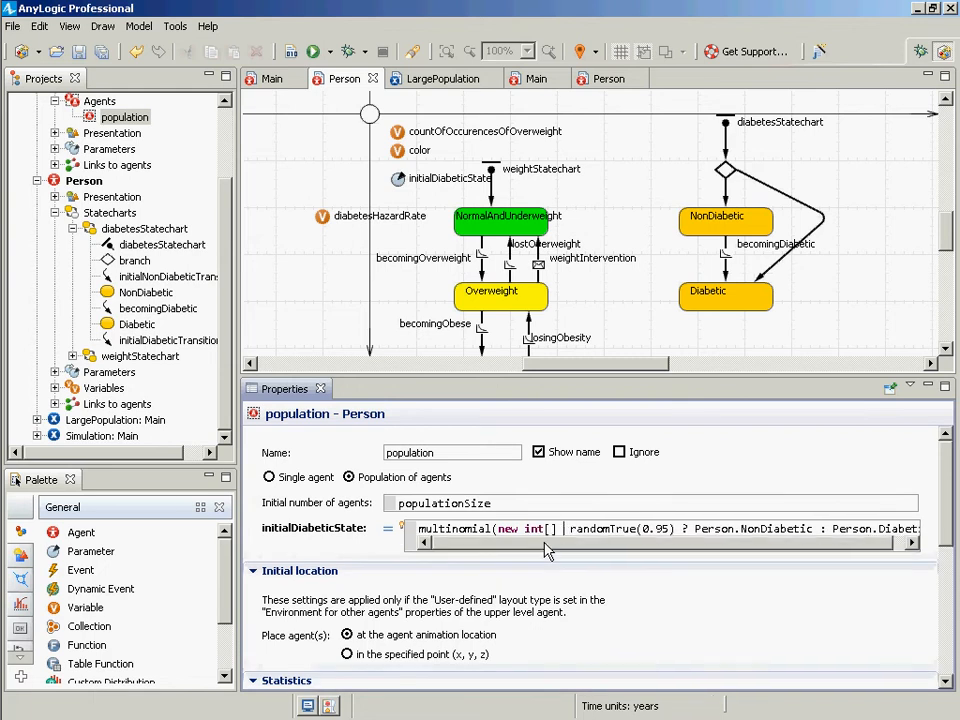
text(0.05, 0.9)
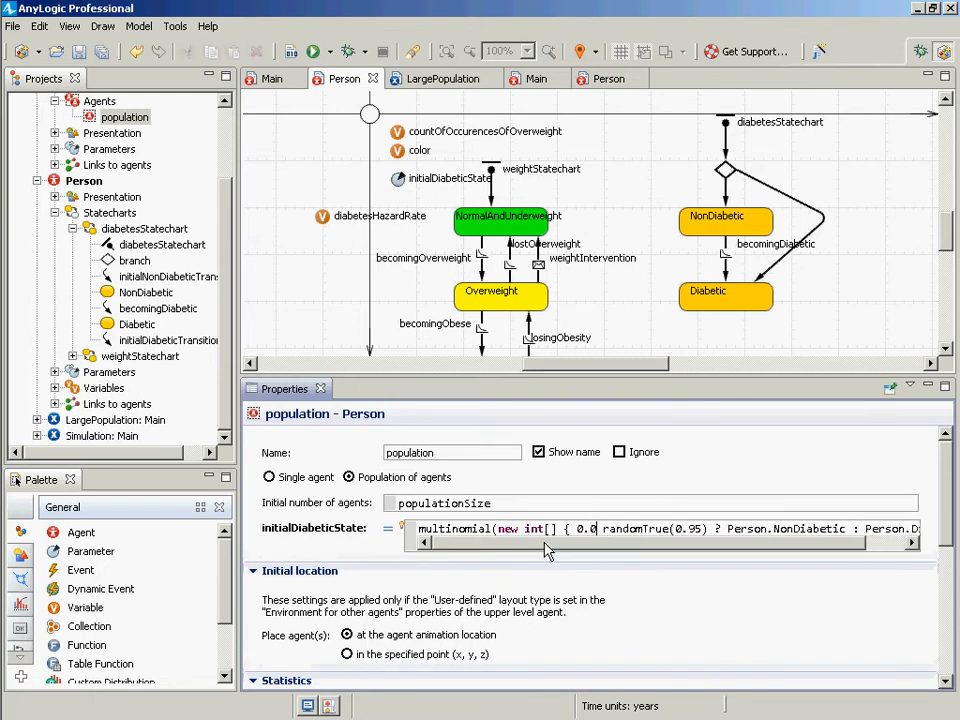
text(5 })
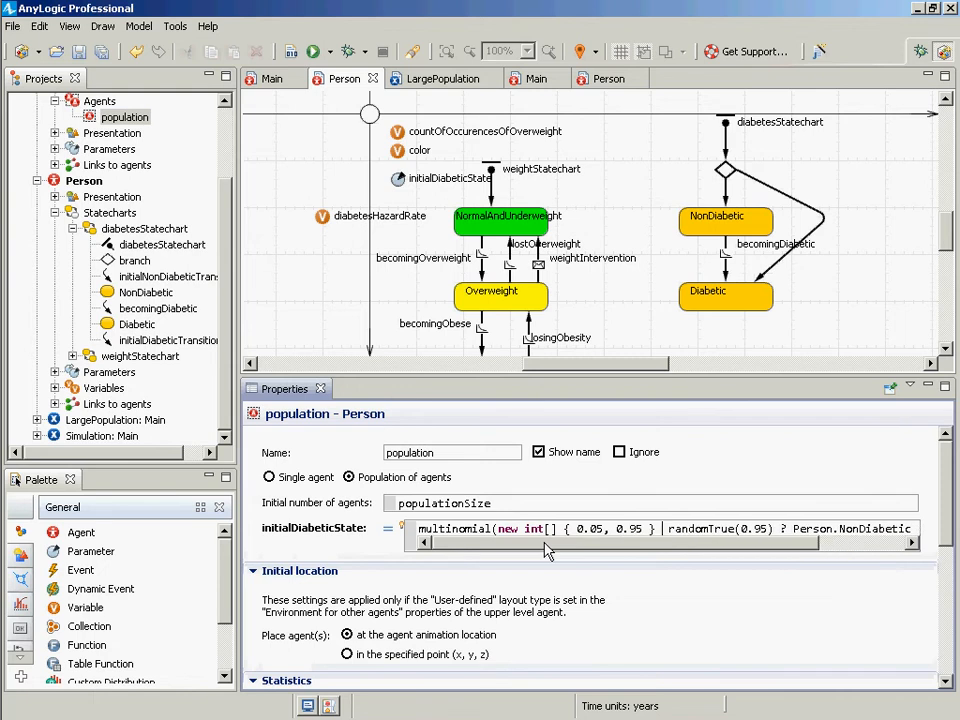
key(BackSpace)
key(BackSpace)
text(}, )
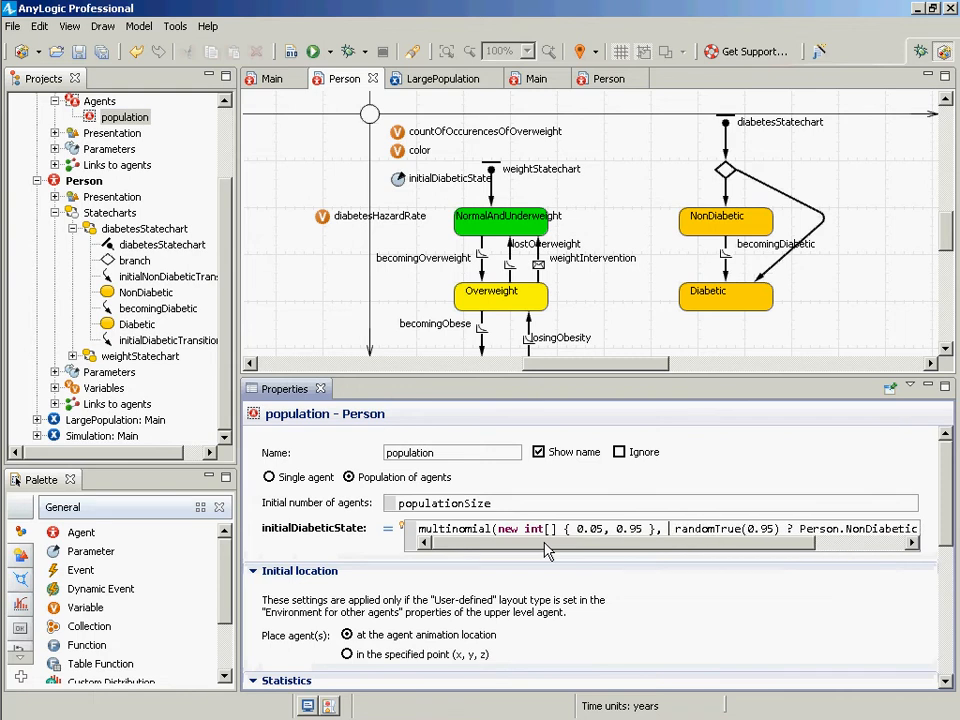
Try to begin an int [] array as the second multinomial argument, removing randomTrue(0.95) ? in front of Person.NonDiabetic.
text(int int)
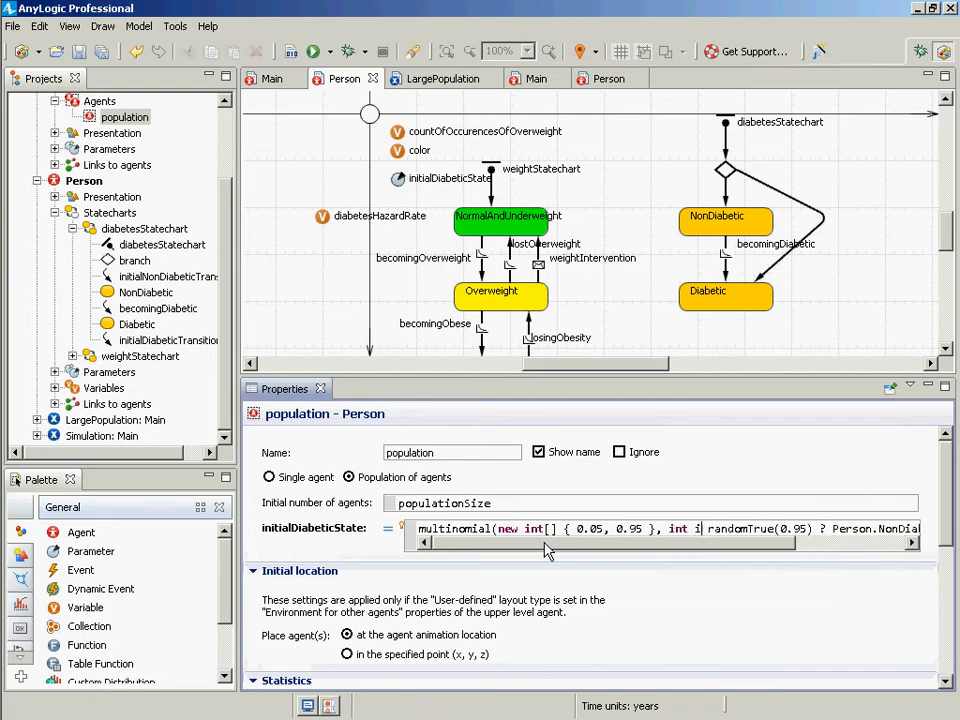
key(BackSpace)
key(BackSpace)
key(BackSpace)
text([])
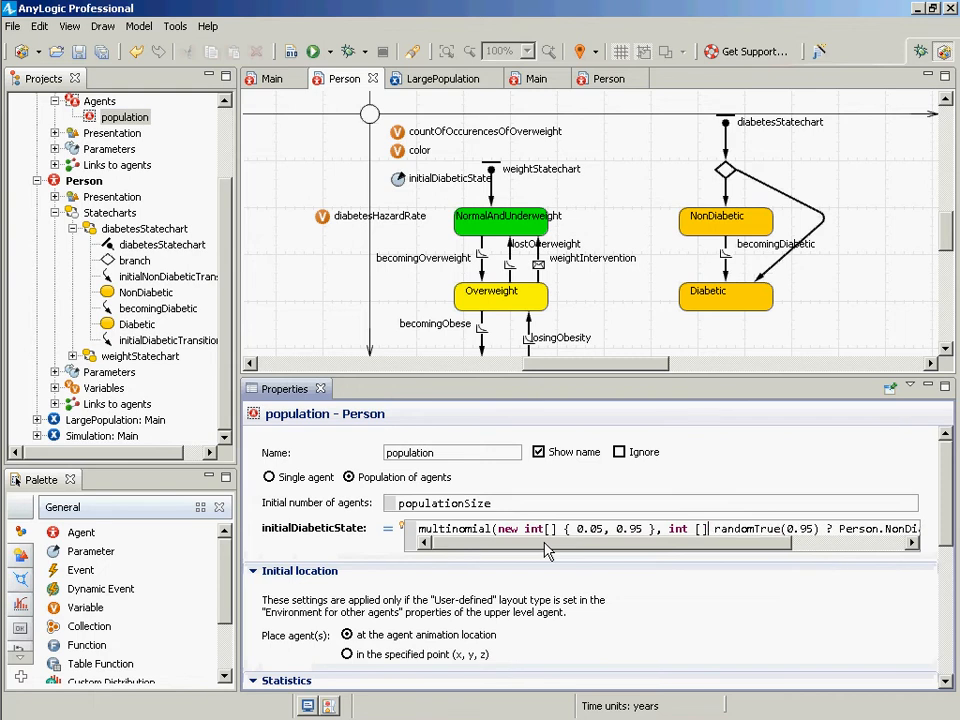
text( {)
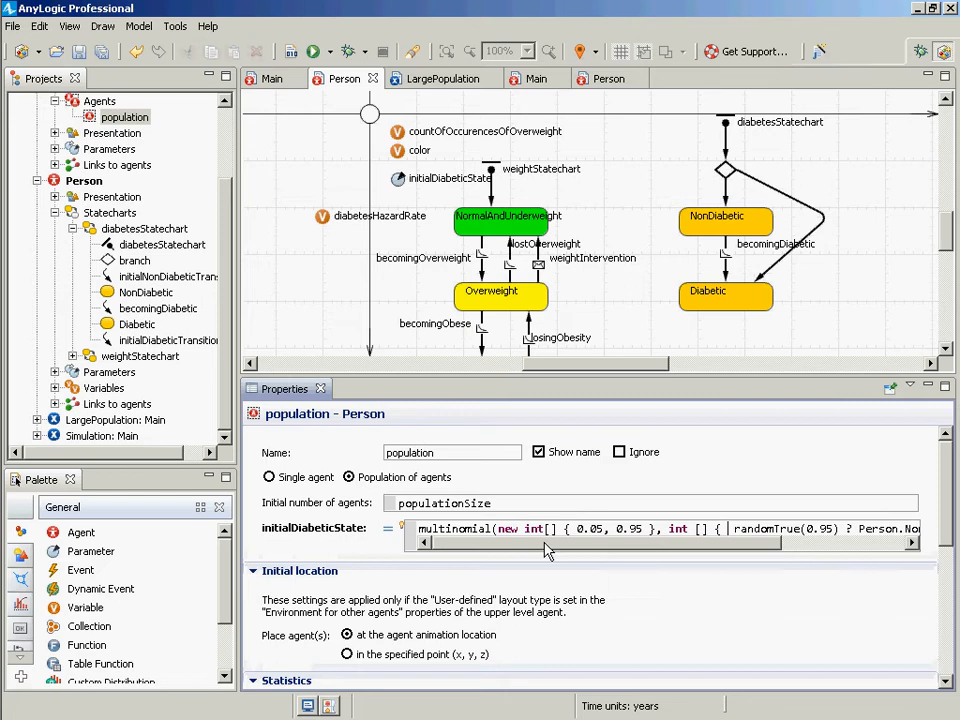
key(shift+Right)
key(shift+Right)
key(shift+Right)
key(shift+Right)
key(shift+Right)
key(shift+Right)
key(shift+Right)
key(shift+Right)
key(shift+Right)
key(shift+Right)
key(shift+Right)
key(shift+Right)
key(shift+Right)
key(shift+Right)
key(shift+Right)
key(shift+Right)
key(shift+Right)
key(shift+Right)
key(shift+Right)
key(shift+Right)
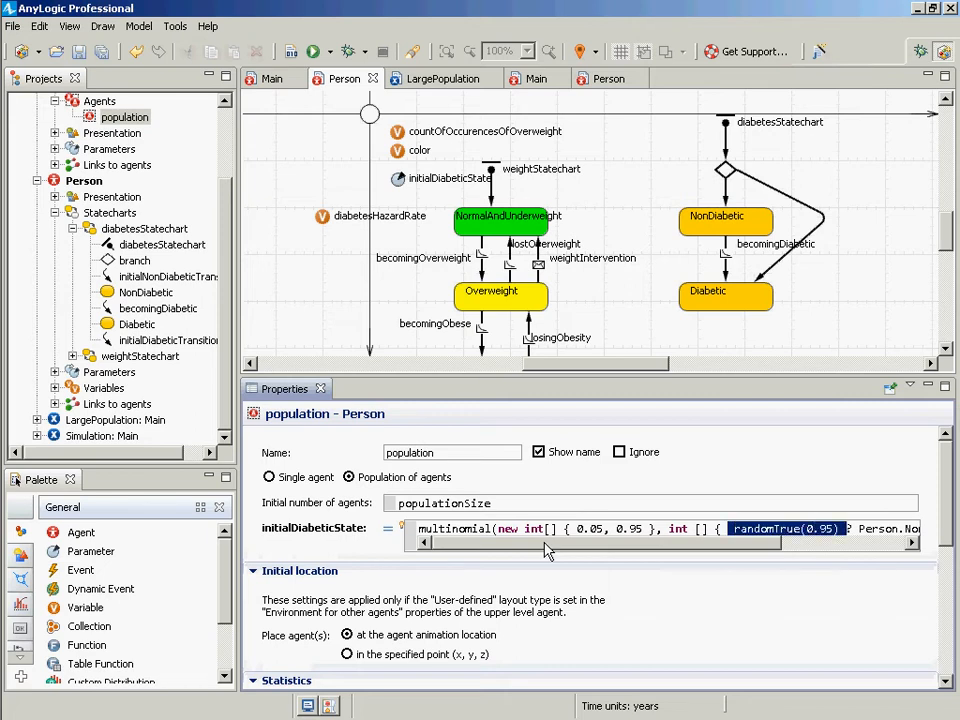
key(shift+Right)
key(shift+Right)
key(shift+Right)
key(shift+Right)
key(shift+Right)
key(shift+Right)
key(shift+Right)
key(shift+Right)
key(shift+Right)
key(shift+Right)
key(shift+Right)
key(shift+Right)
key(shift+Right)
key(shift+Right)
key(shift+Right)
key(shift+Right)
key(shift+Right)
key(shift+Right)
key(shift+Right)
key(shift+Right)
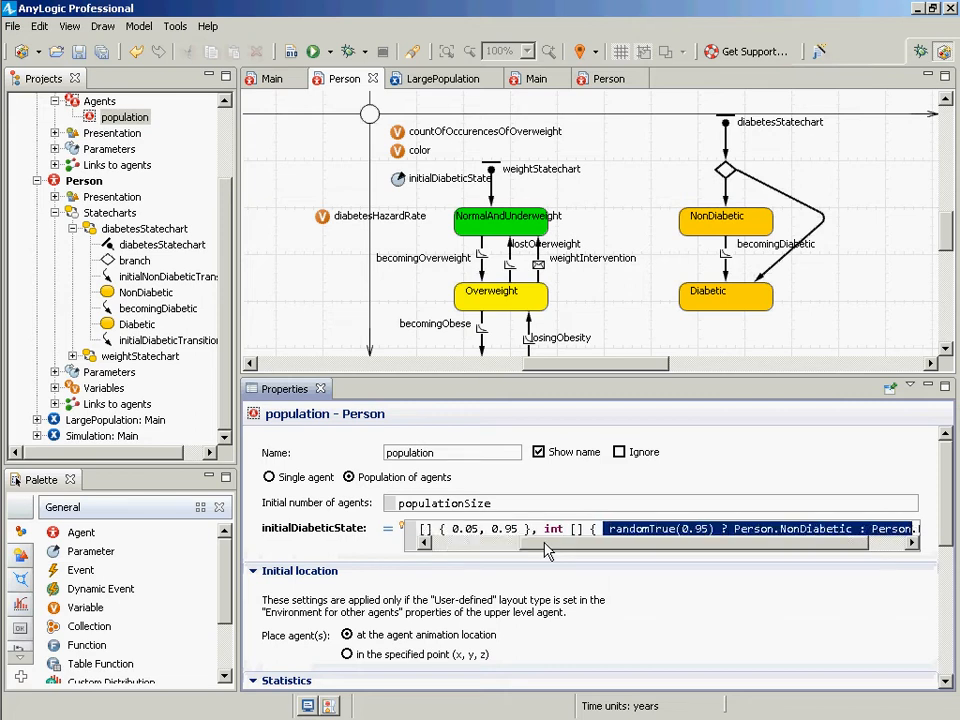
key(shift+Left)
key(shift+Left)
key(shift+Left)
key(shift+Left)
key(shift+Left)
key(shift+Left)
key(shift+Left)
key(shift+Left)
key(shift+Left)
key(shift+Left)
key(shift+Left)
key(shift+Left)
key(shift+Left)
key(shift+Left)
key(shift+Left)
key(shift+Left)
key(shift+Left)
key(shift+Left)
key(shift+Left)
key(shift+Left)
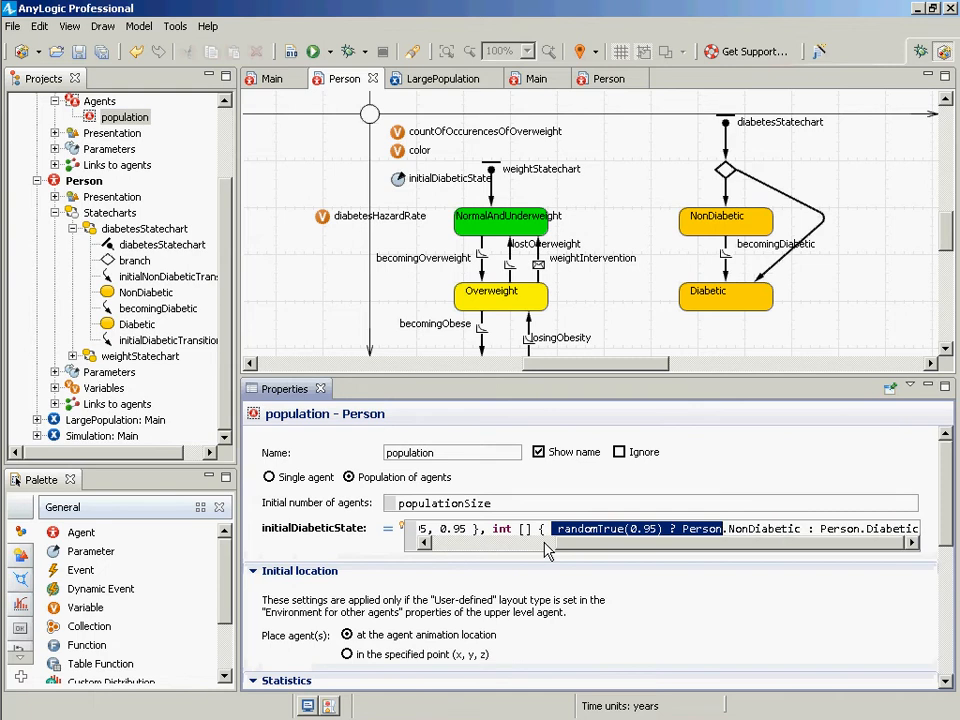
key(Delete)
Try to complete the second array as { Person.NonDiabetic, Person.Diabetic } and close the multinomial call.
key(Right)
key(Right)
key(Right)
key(Right)
key(Right)
key(Right)
key(Right)
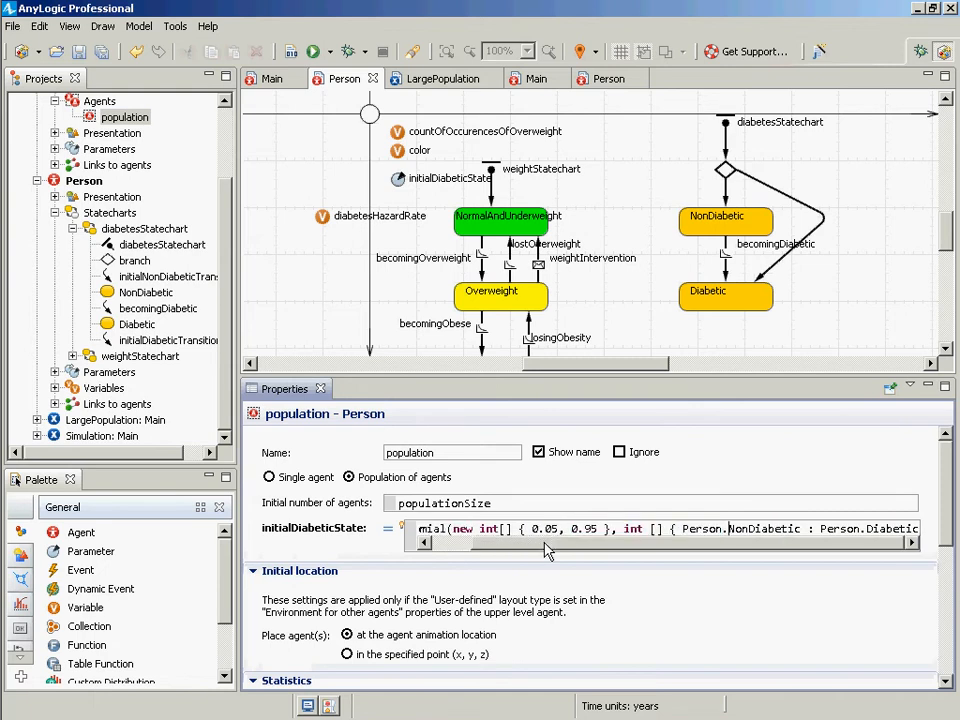
key(Right)
key(Right)
key(Right)
key(Right)
key(Right)
key(Right)
key(Right)
key(Right)
key(Right)
key(Right)
key(Right)
key(Right)
key(shift+Right)
key(shift+Right)
text(, 0.95)
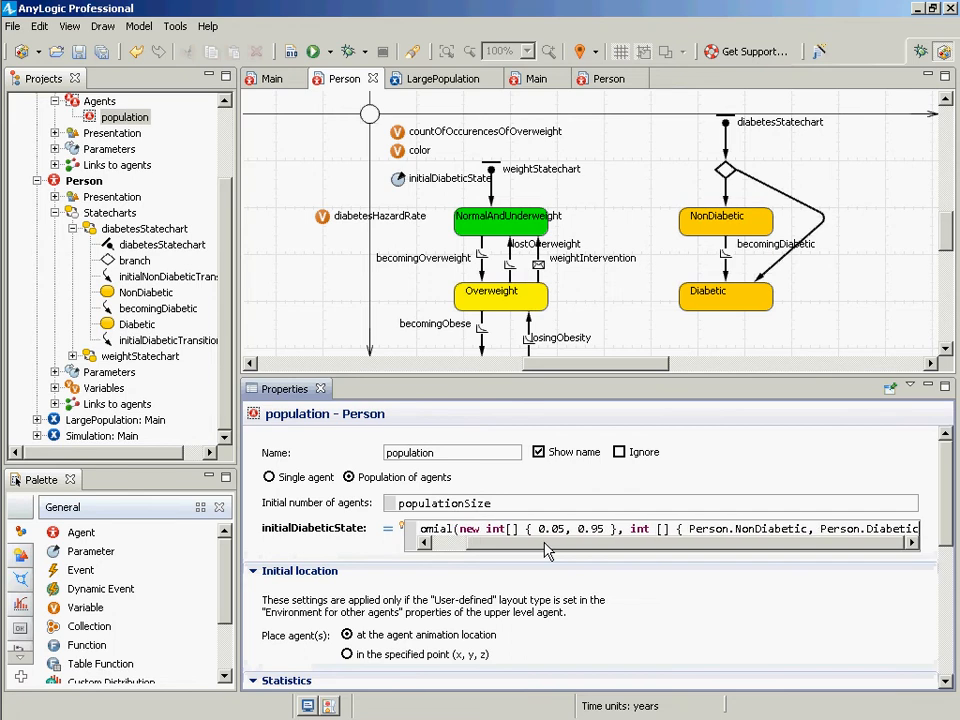
text( },)
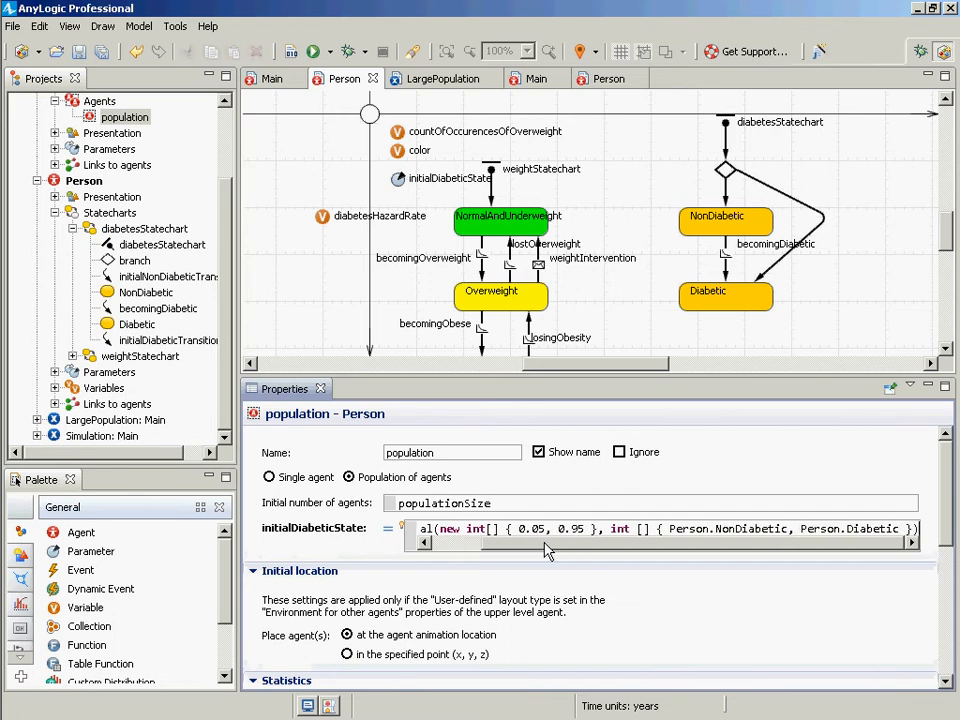
Undo the multinomial edits in the population's initialDiabeticState expression.
key(shift+Home)
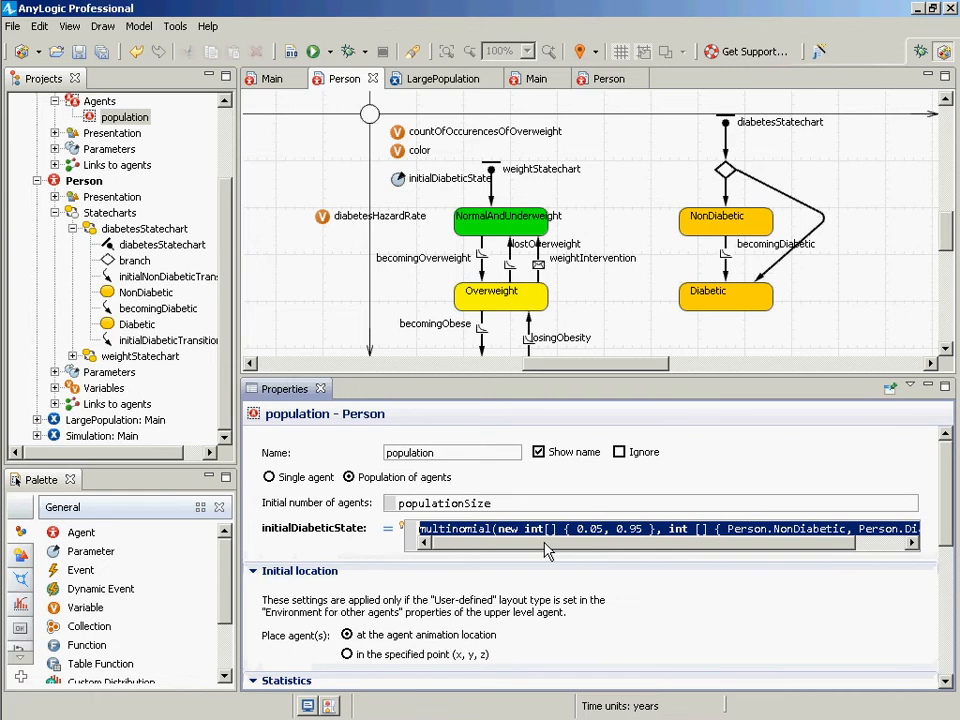
key(ctrl+z)
key(ctrl+z)
key(ctrl+z)
key(ctrl+z)
key(ctrl+z)
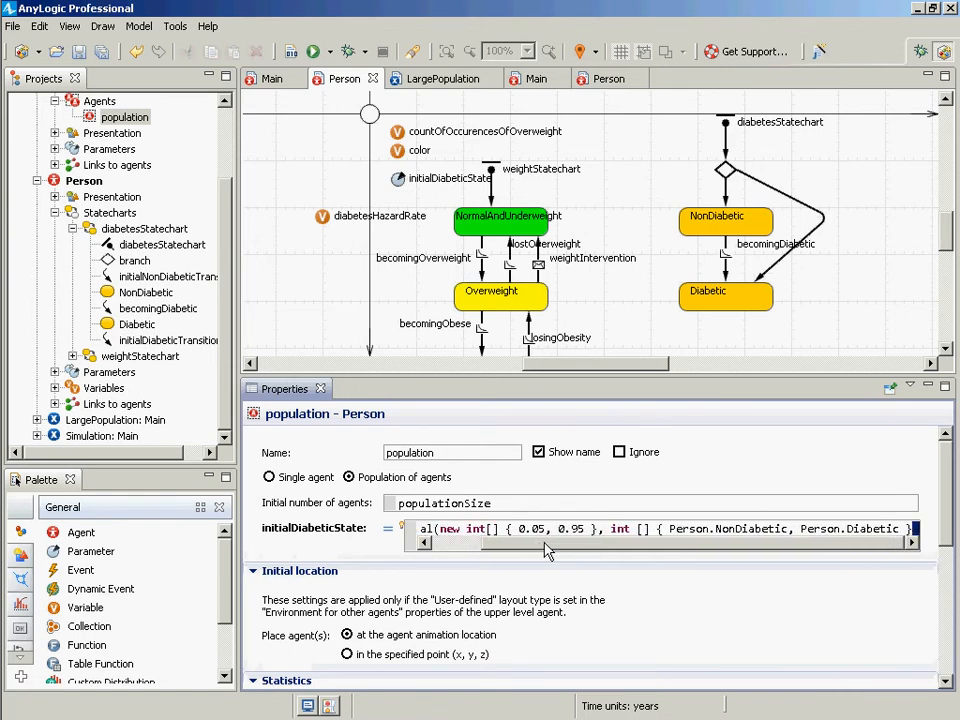
key(ctrl+z)
key(ctrl+z)
key(ctrl+z)
key(ctrl+z)
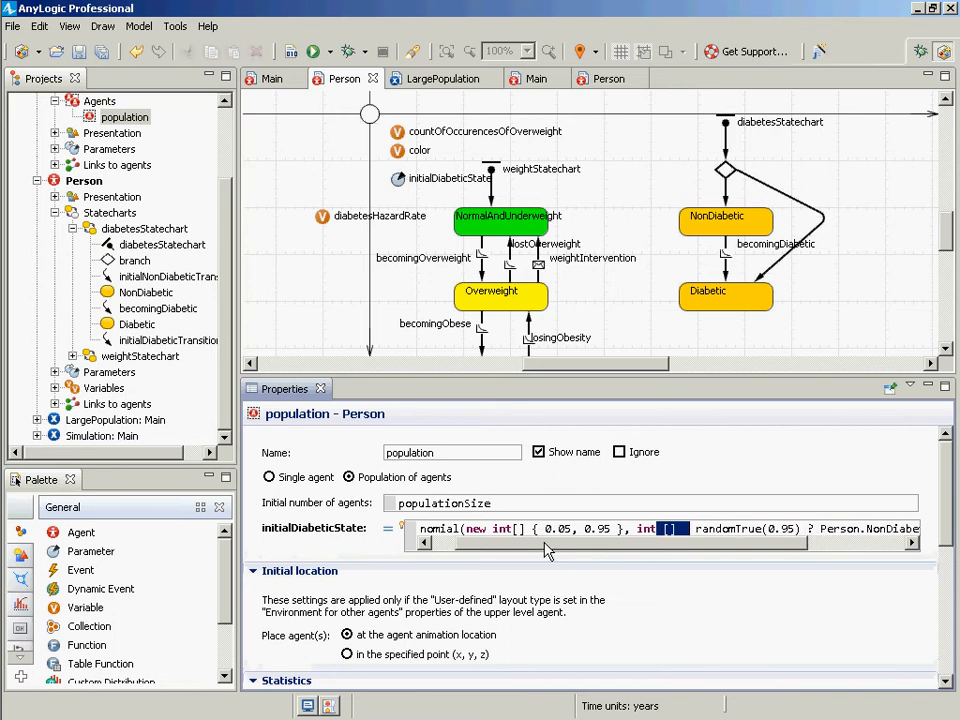
key(ctrl+z)
key(ctrl+z)
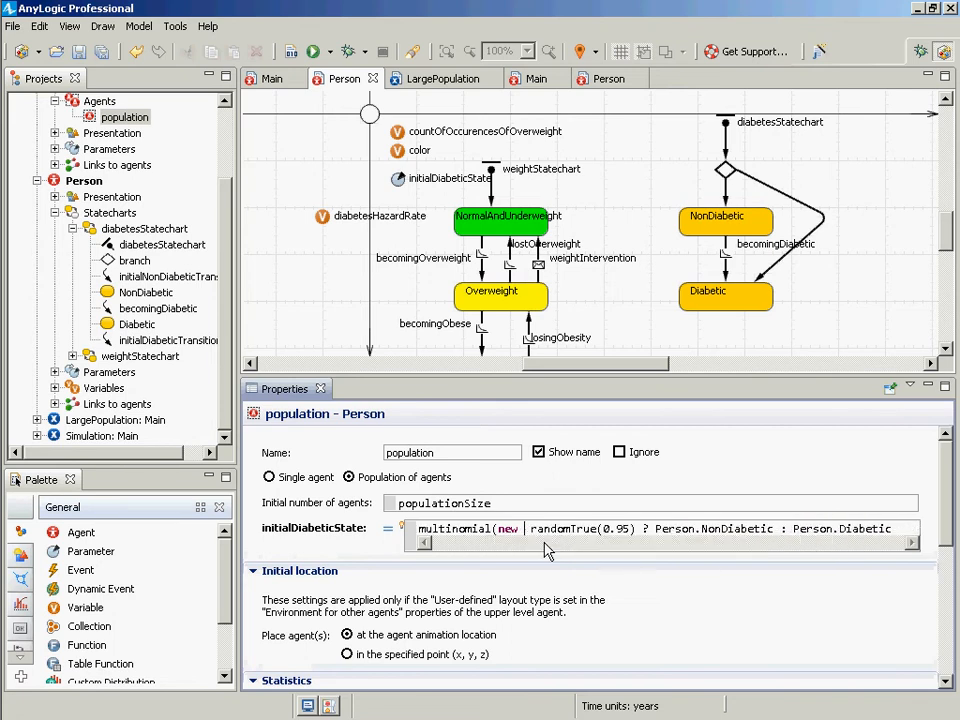
key(ctrl+z)
key(ctrl+z)
key(ctrl+z)
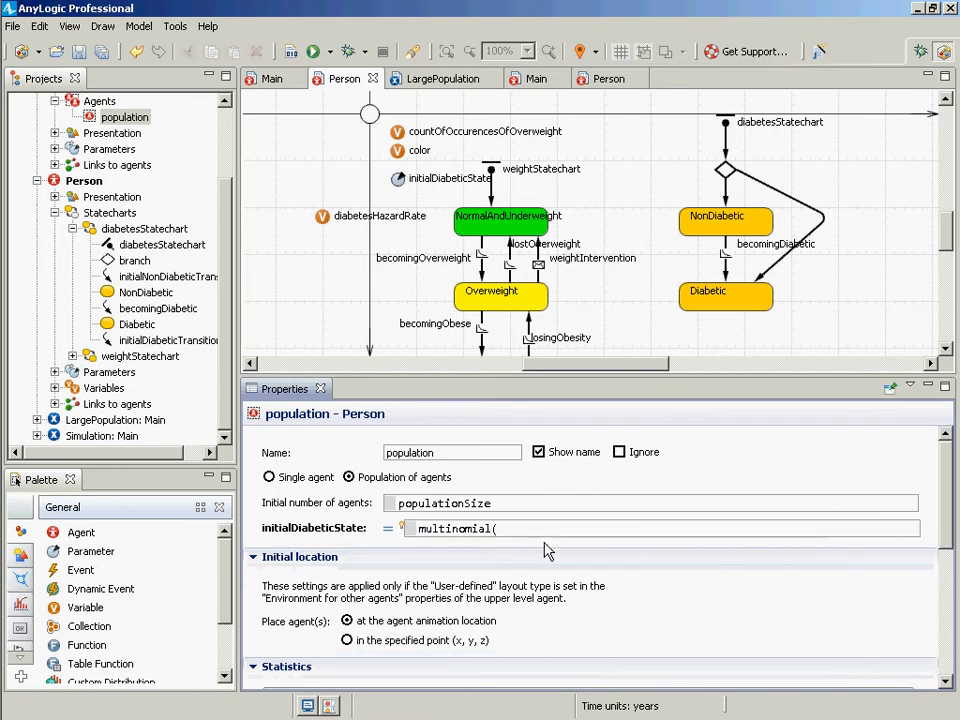
key(ctrl+z)
key(ctrl+z)
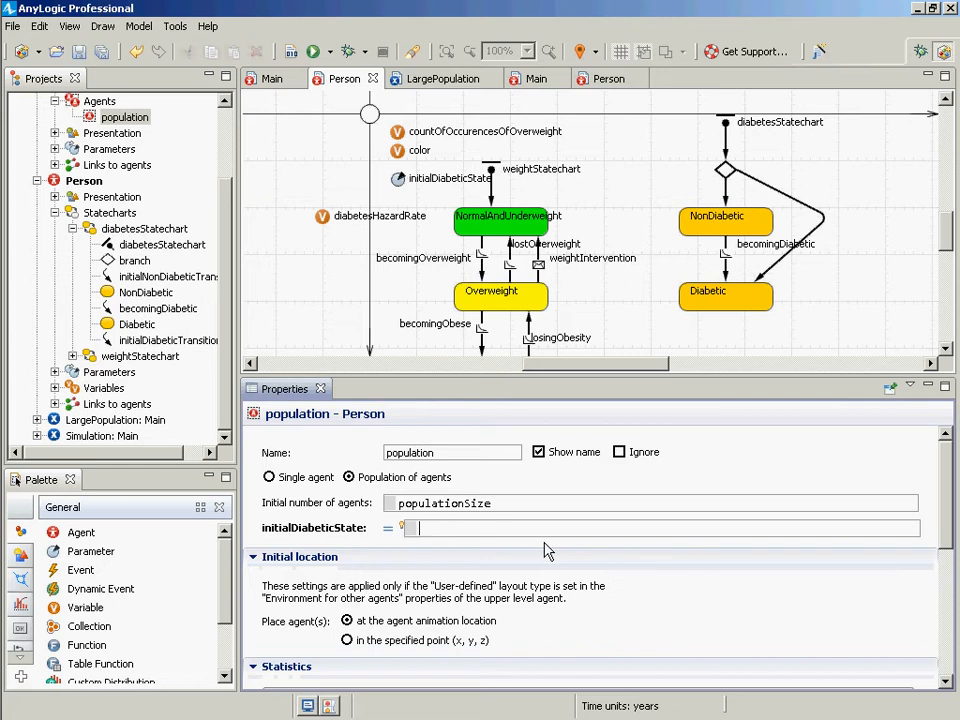
key(ctrl+z)
key(ctrl+z)
key(ctrl+y)
key(ctrl+y)
Set the population's initialDiabeticState to randomTrue(0.95) ? Person.NonDiabetic : Person.Diabetic and build the model.
text(.95) ? Person.)
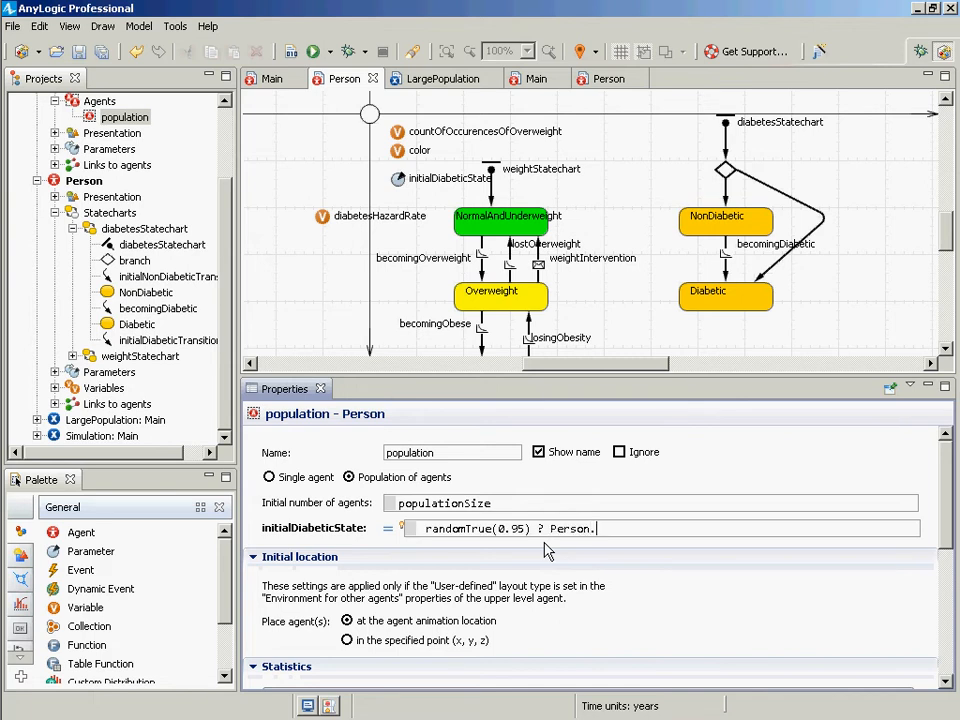
text(NonD)
key(Return)
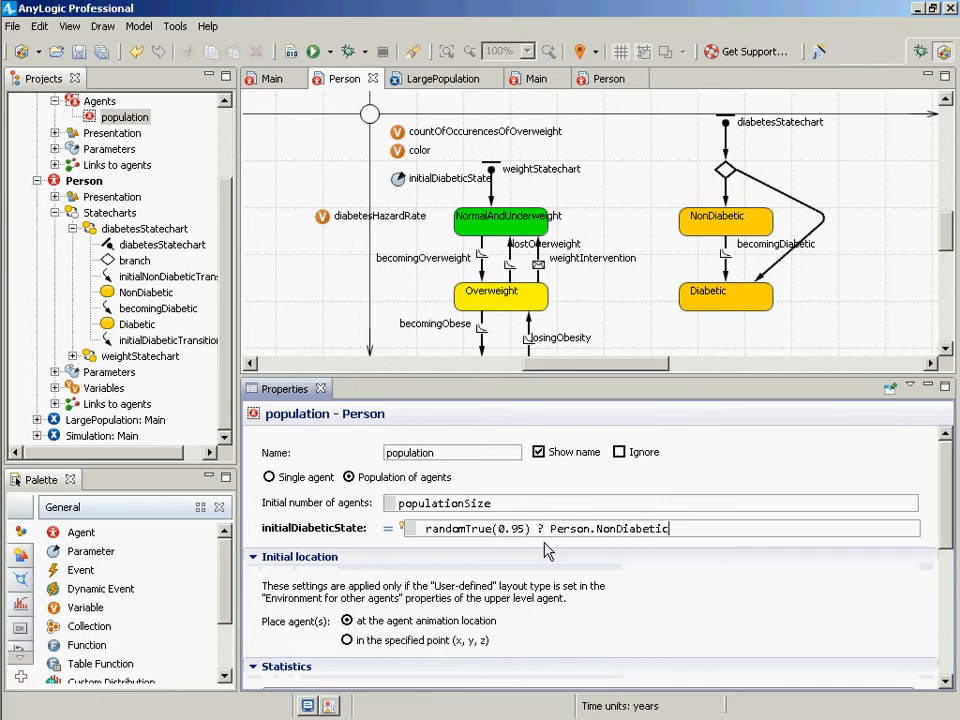
text(: Person.Diabetic)
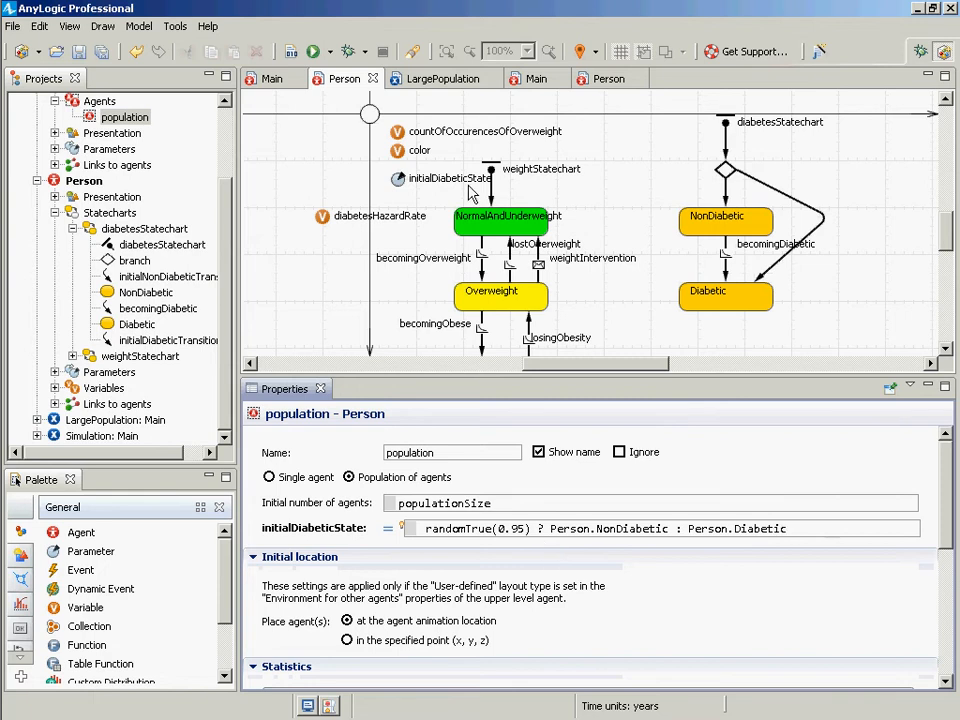
click(289, 51)
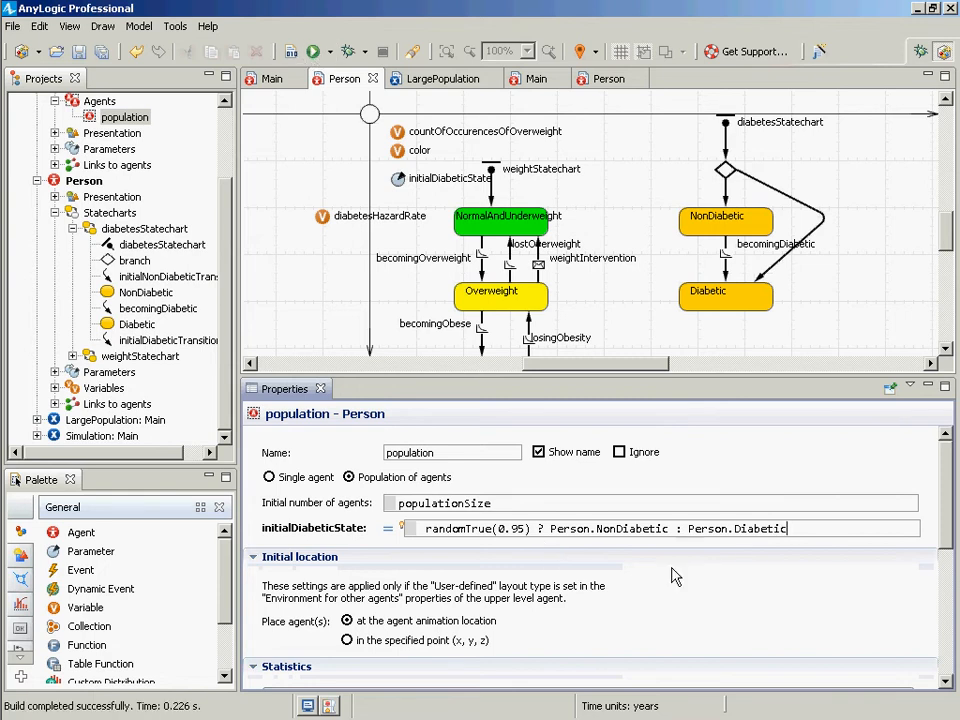
Save the model and open the populationSize parameter in SimpleAgentStatechartsNC's Main agent type.
key(ctrl+s)
drag(414, 381, 430, 590)
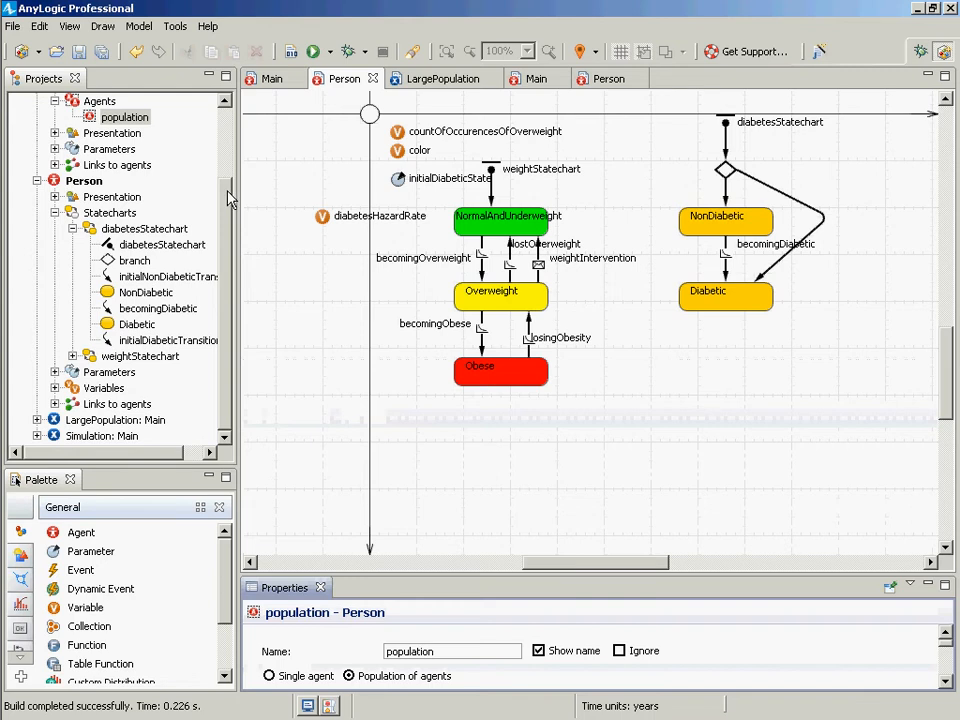
scroll(228, 200, up, 2)
click(76, 181)
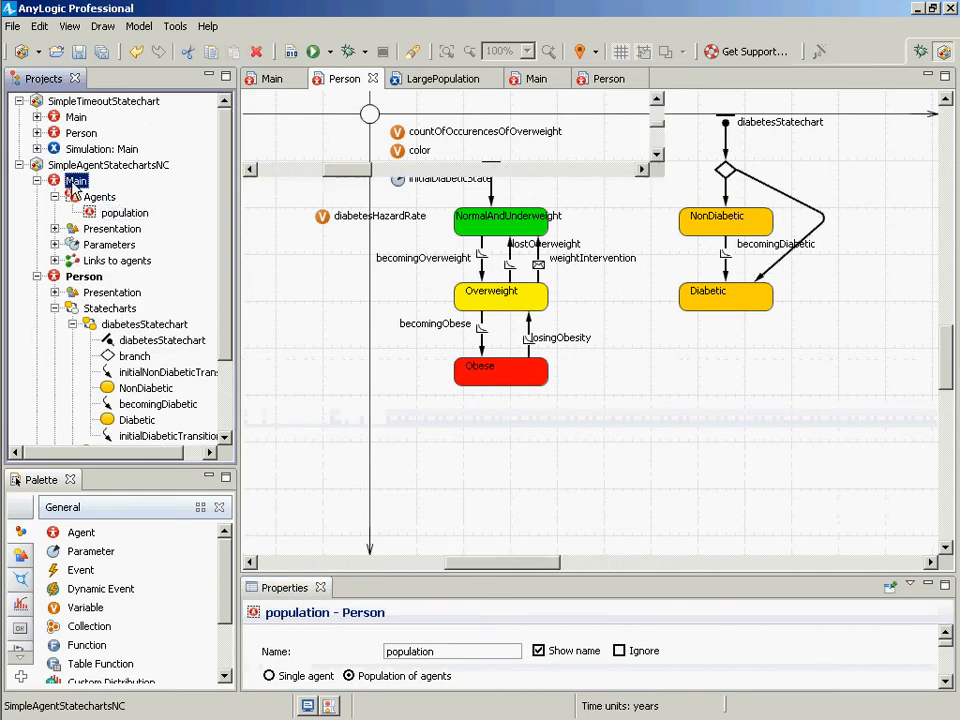
click(449, 150)
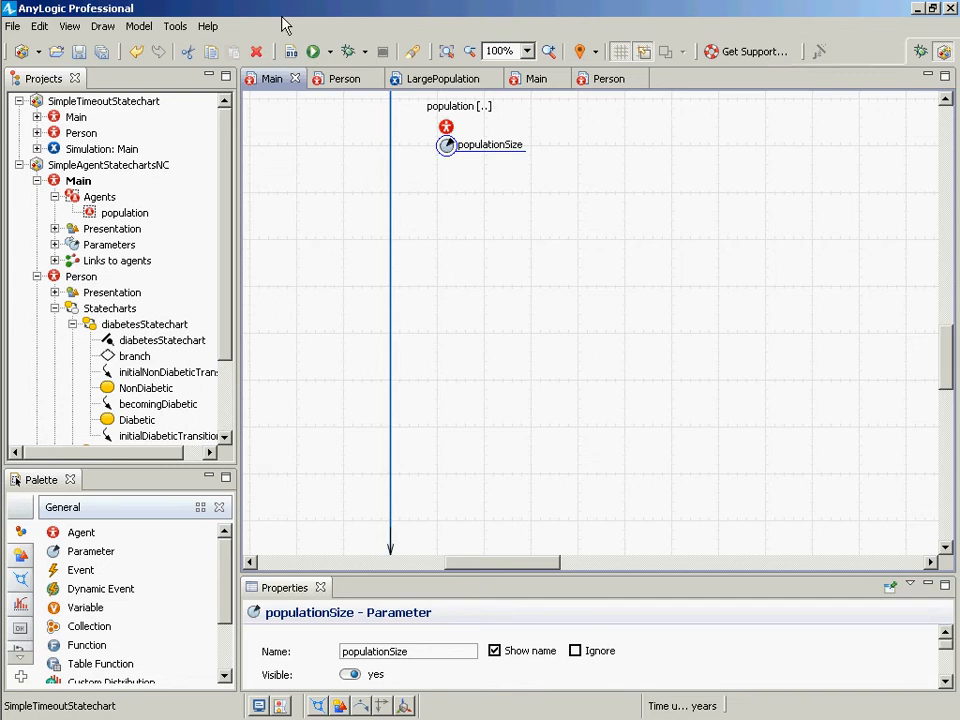
Inspect the population's initial number of agents and initialDiabeticState expression in Main.
click(447, 128)
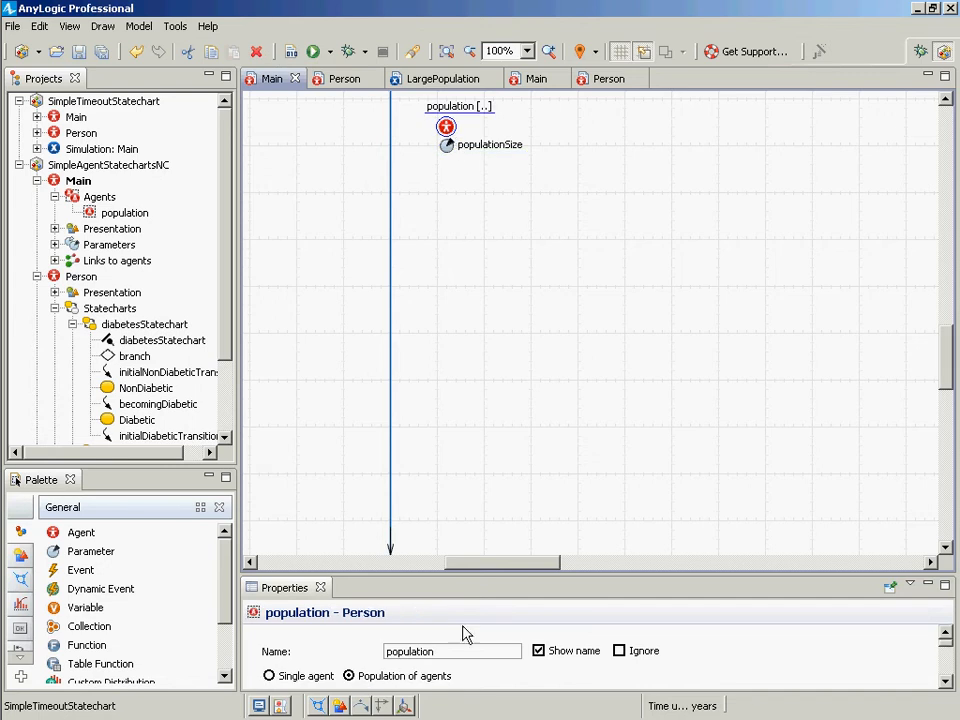
drag(534, 579, 527, 340)
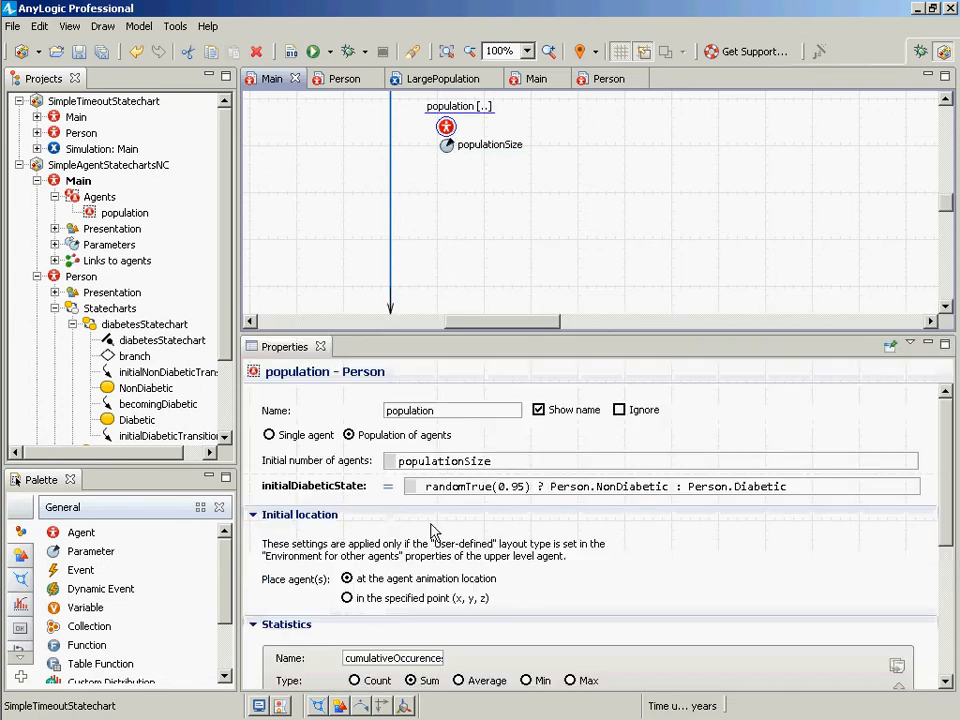
click(445, 461)
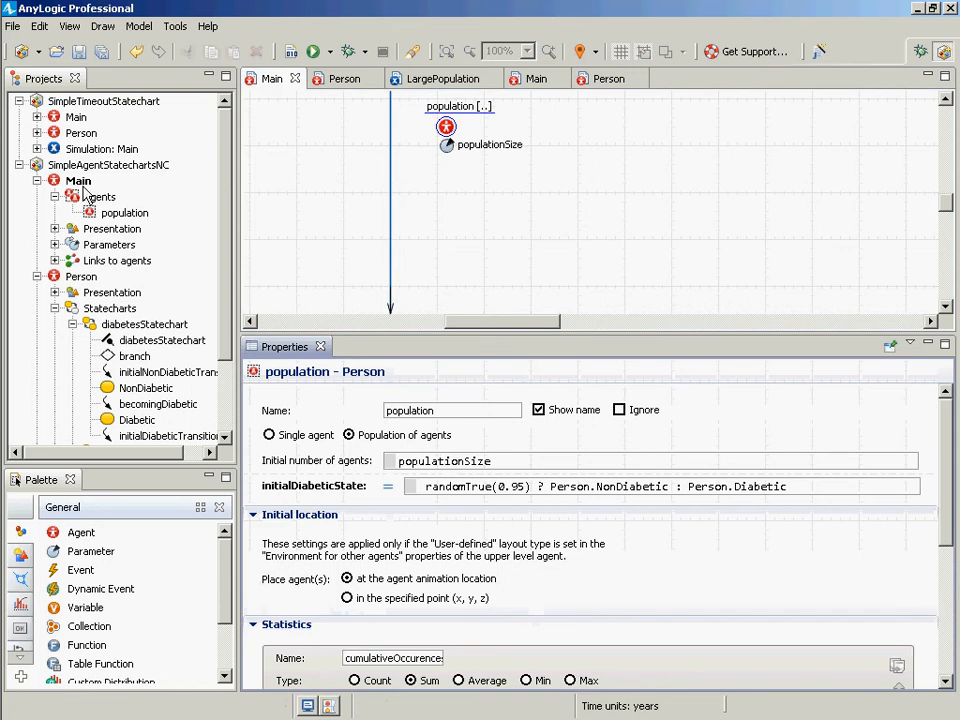
Compare the populationSize parameter in the Simulation and LargePopulation experiments.
double_click(81, 276)
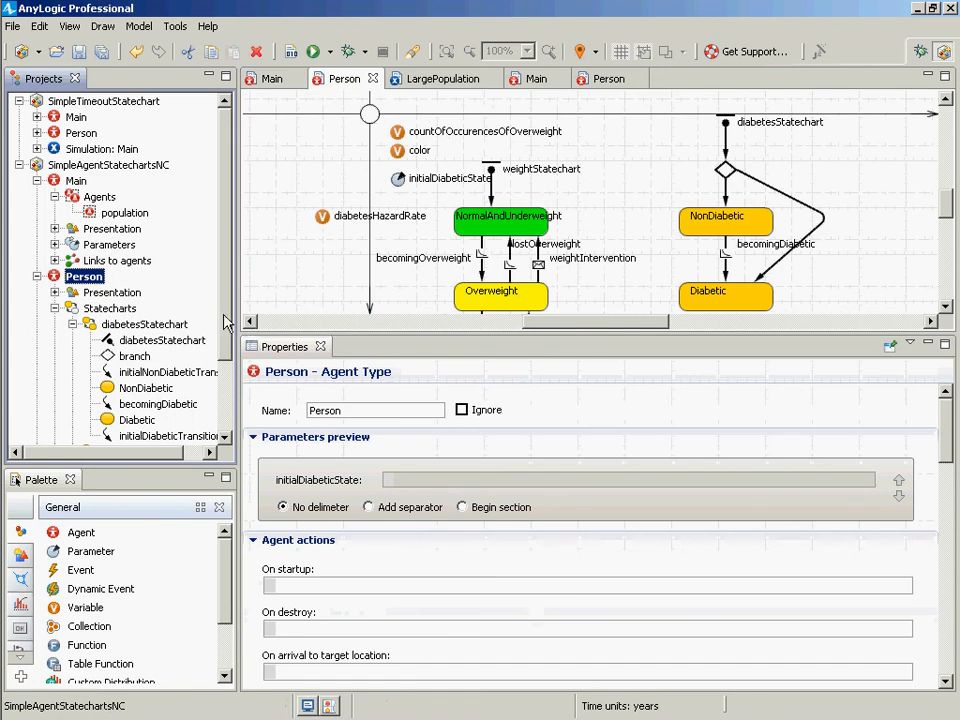
scroll(120, 425, down, 2)
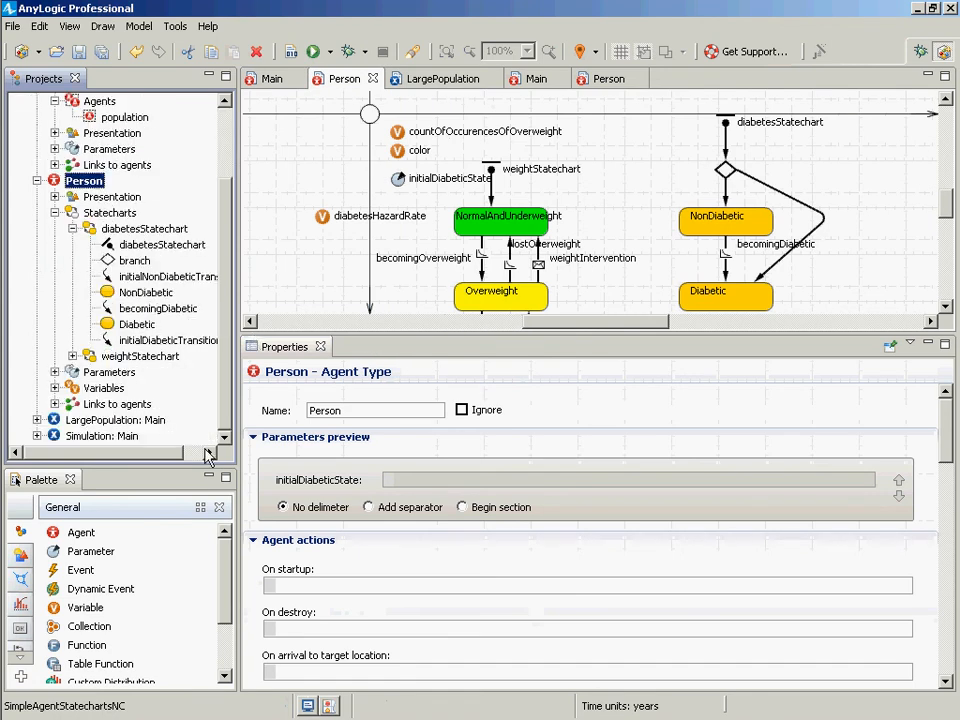
click(103, 435)
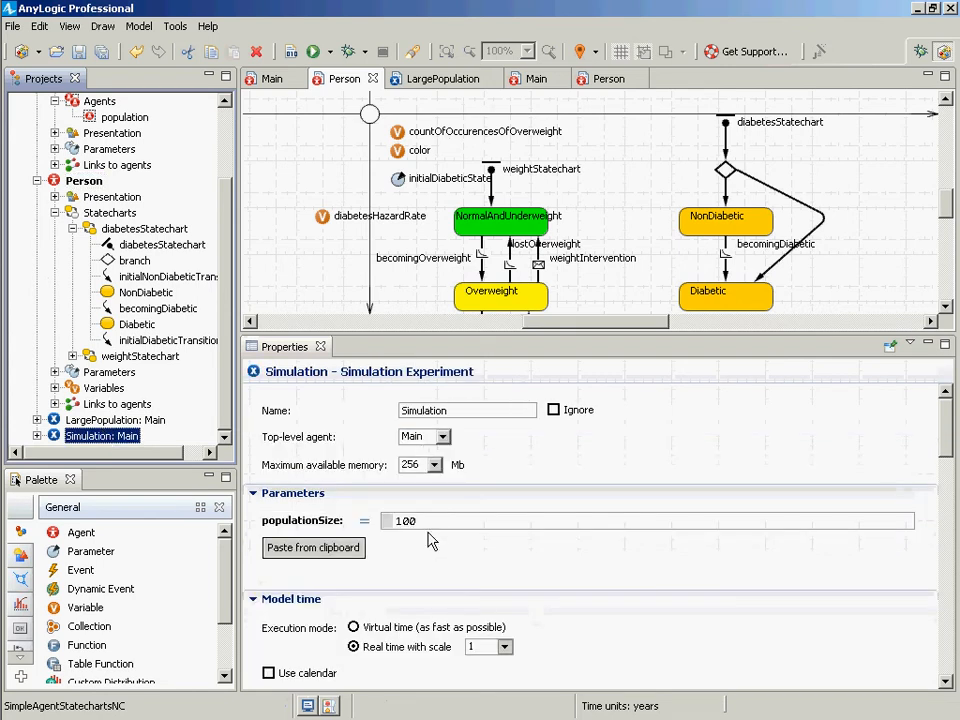
click(428, 532)
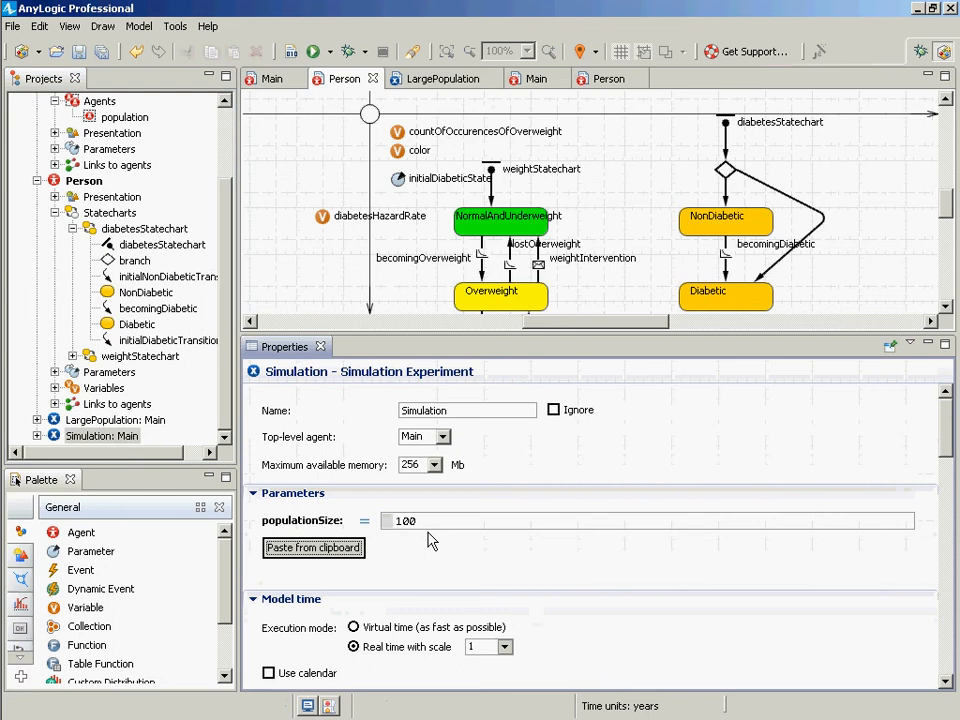
click(115, 420)
click(110, 438)
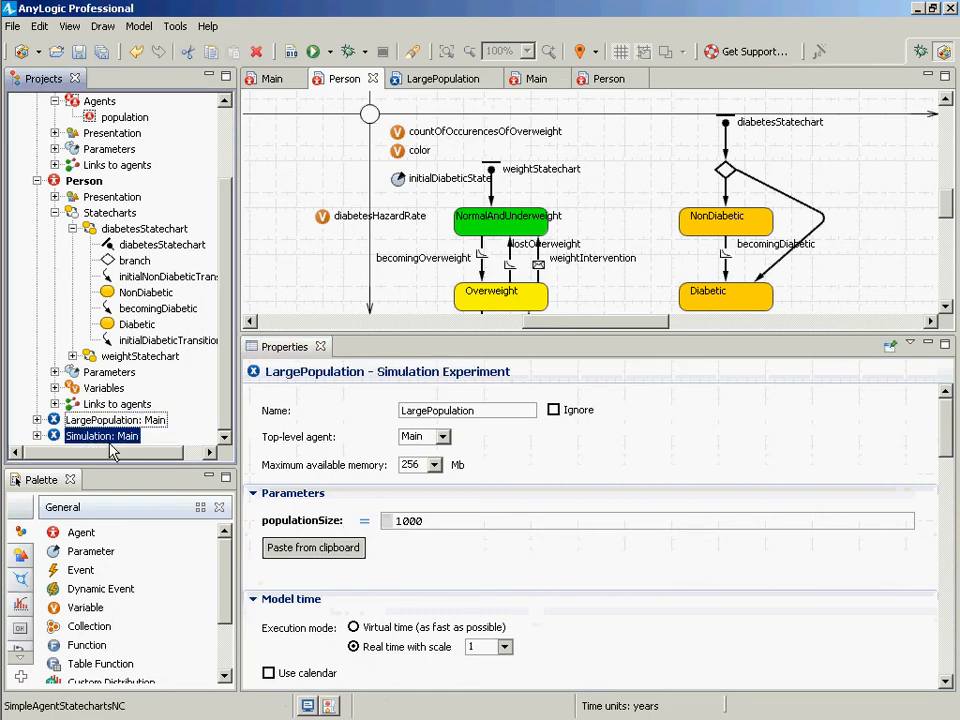
click(110, 420)
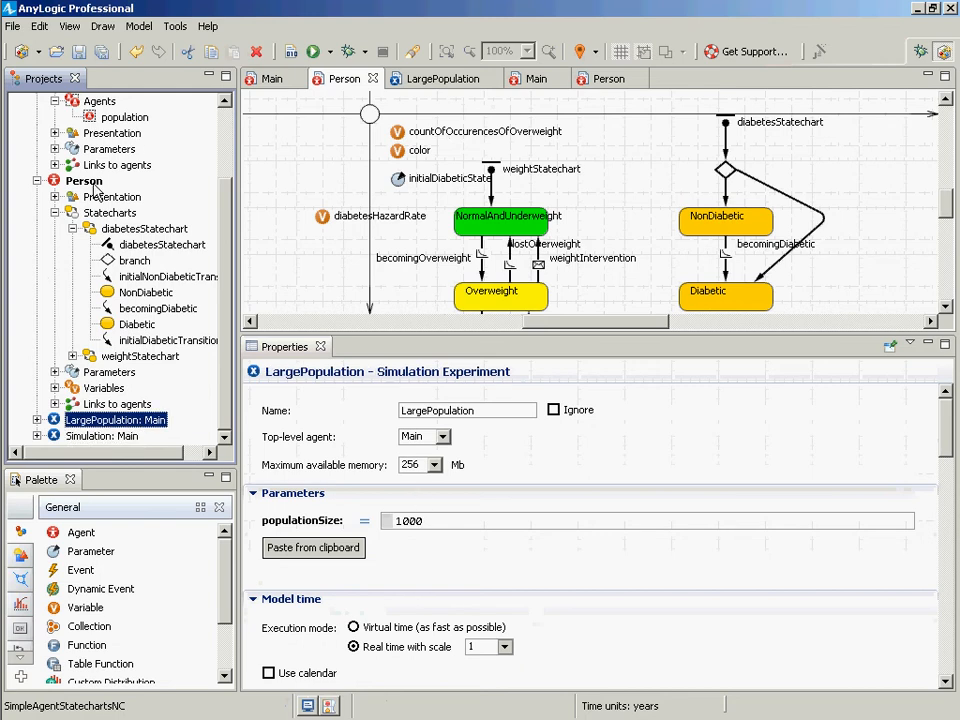
Examine the fill color, radius and position settings of the oval in the Person agent type.
scroll(208, 157, up, 2)
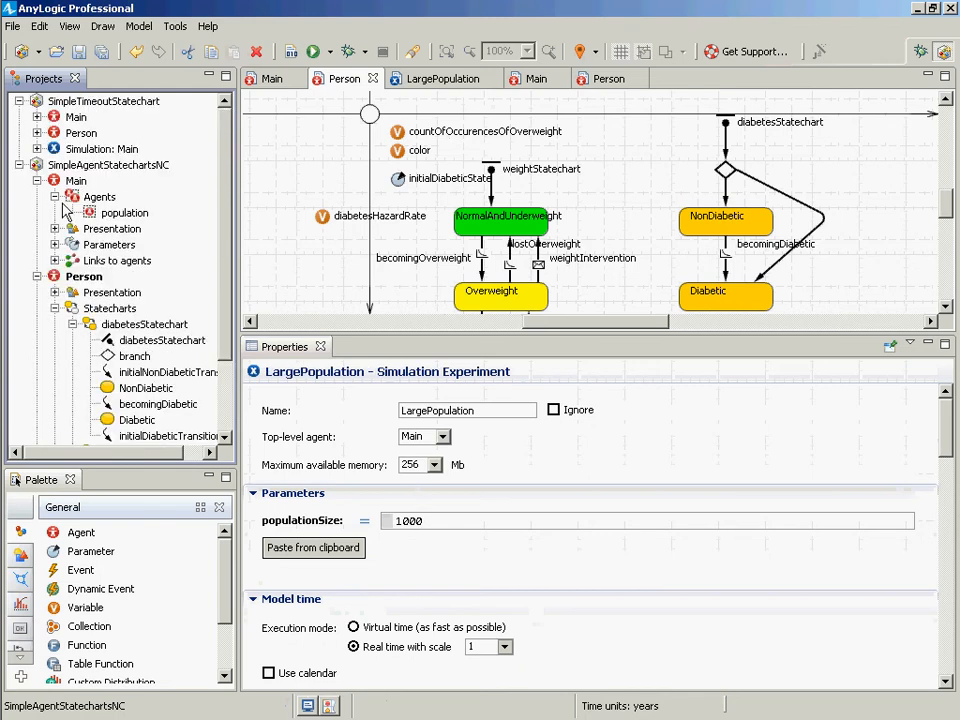
click(84, 276)
drag(369, 340, 388, 602)
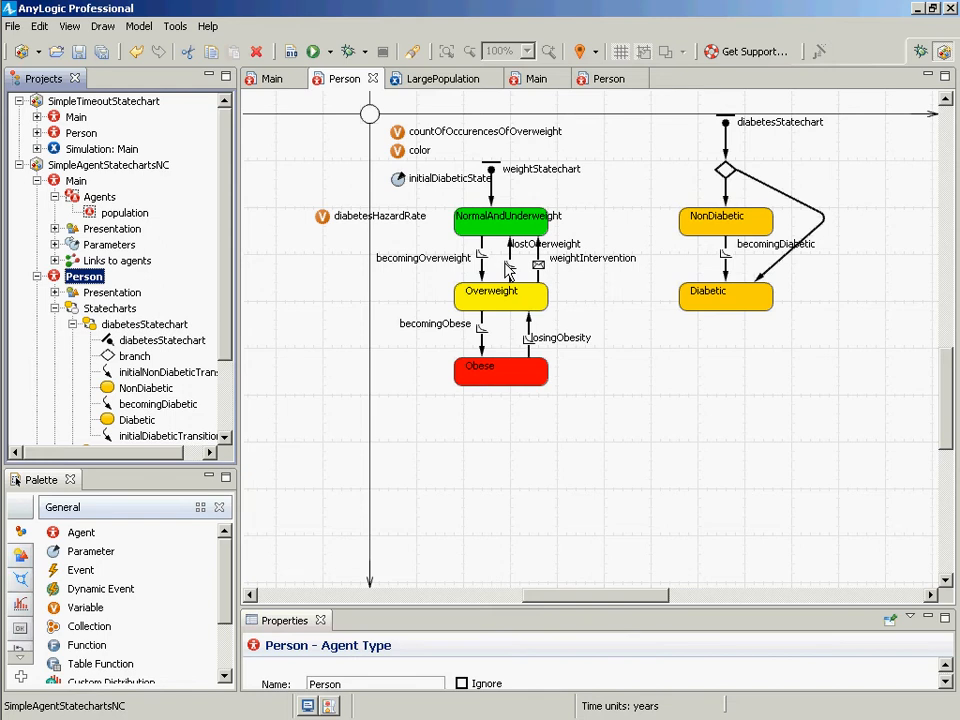
click(369, 114)
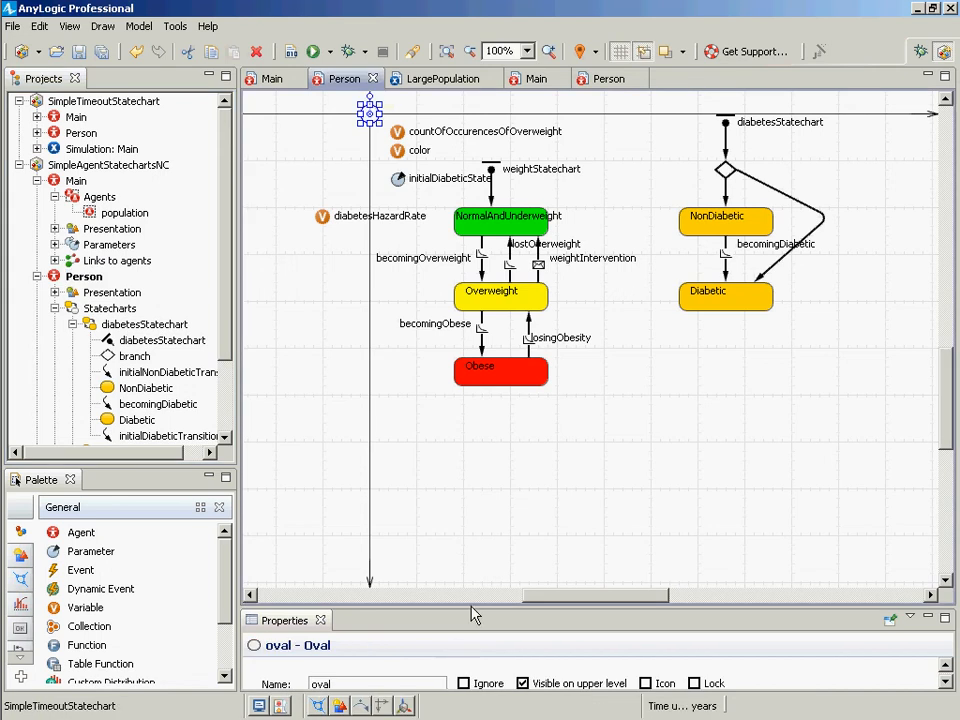
drag(476, 612, 483, 242)
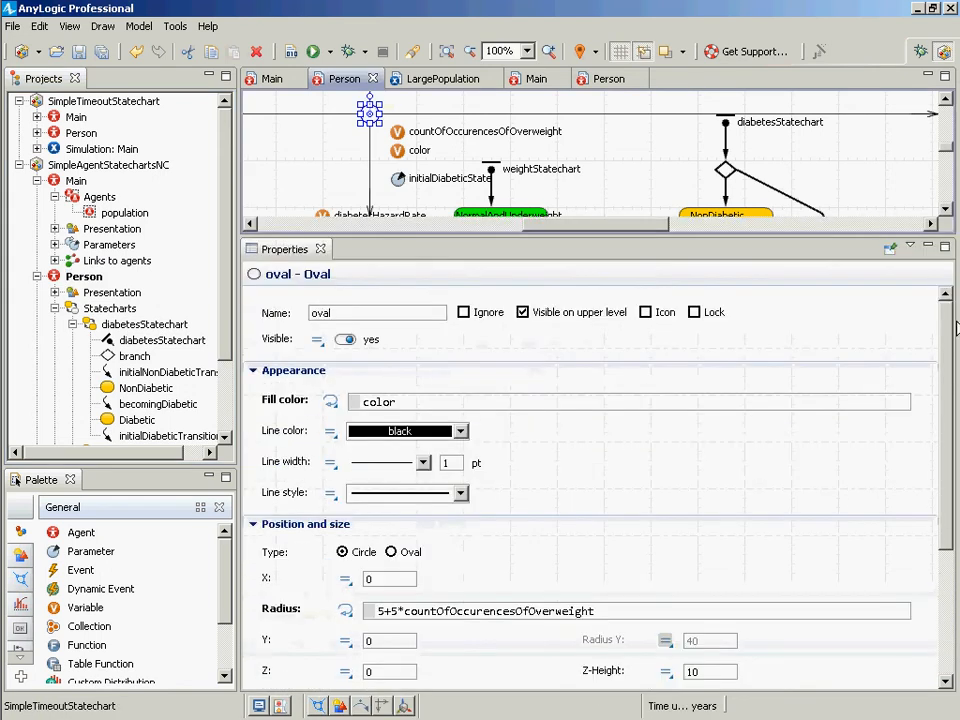
scroll(945, 343, down, 1)
scroll(945, 343, down, 3)
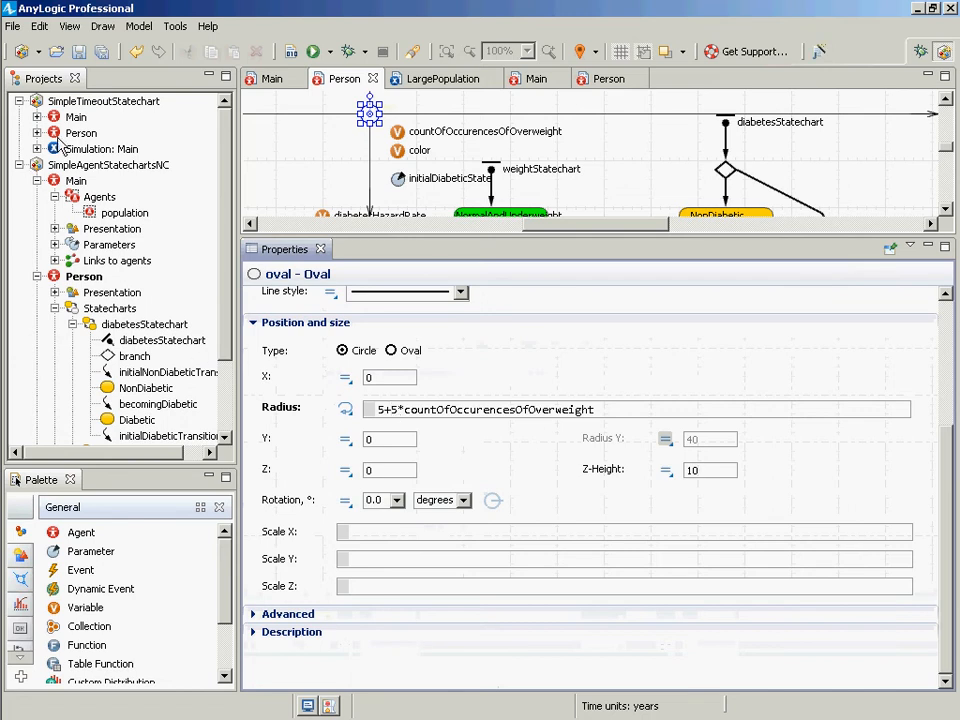
Review the population's cumulative occurrences and fractionObese statistics in Main, highlighting the first one's expression and the second one's condition.
double_click(78, 181)
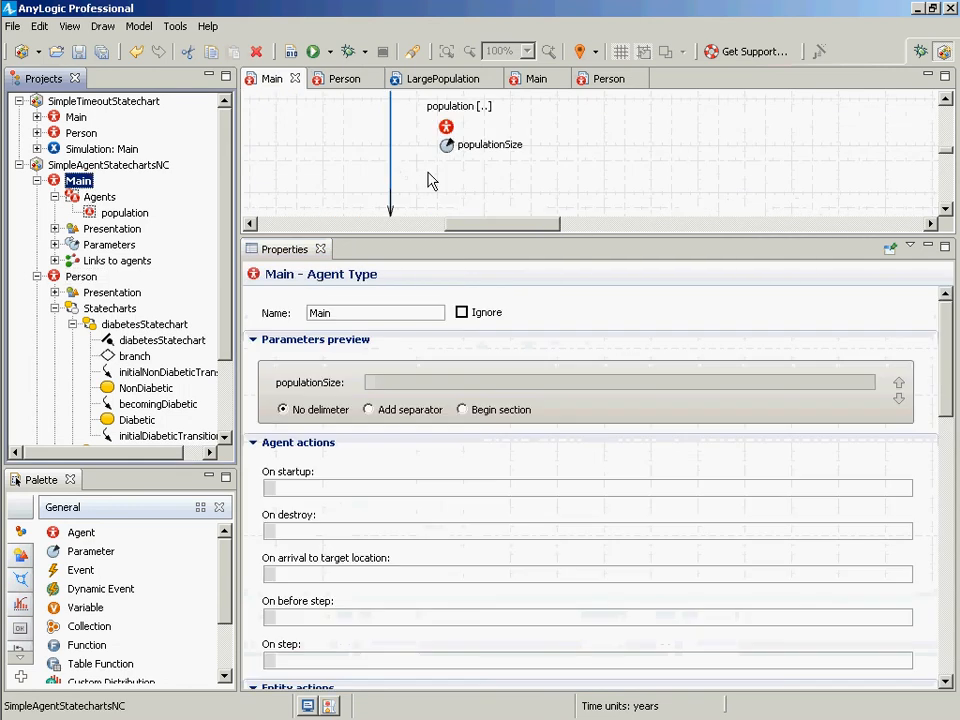
click(446, 127)
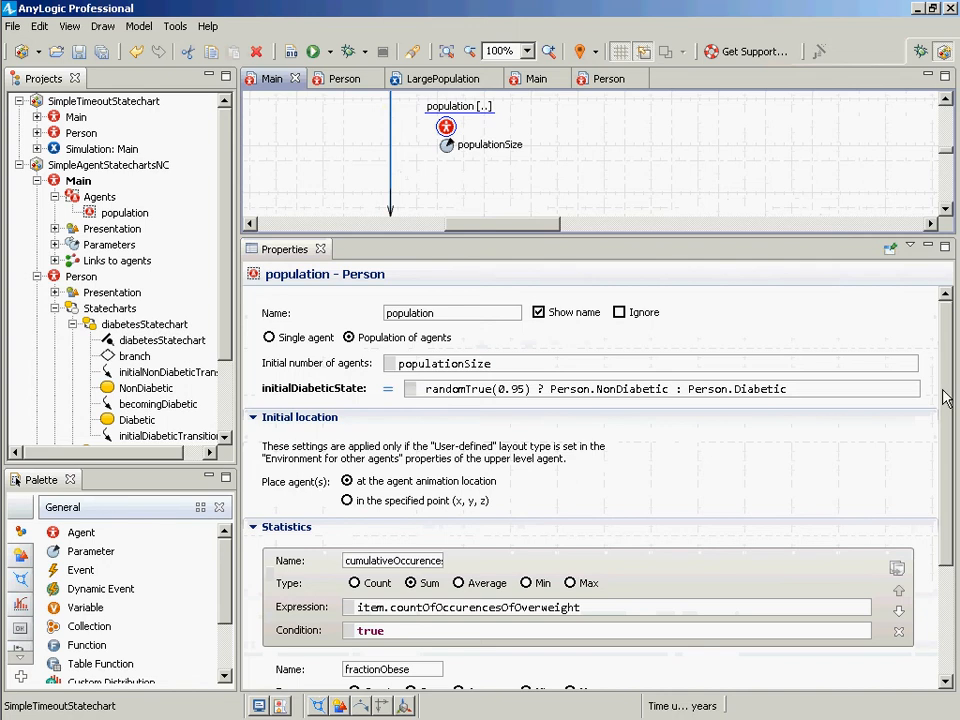
drag(946, 397, 943, 508)
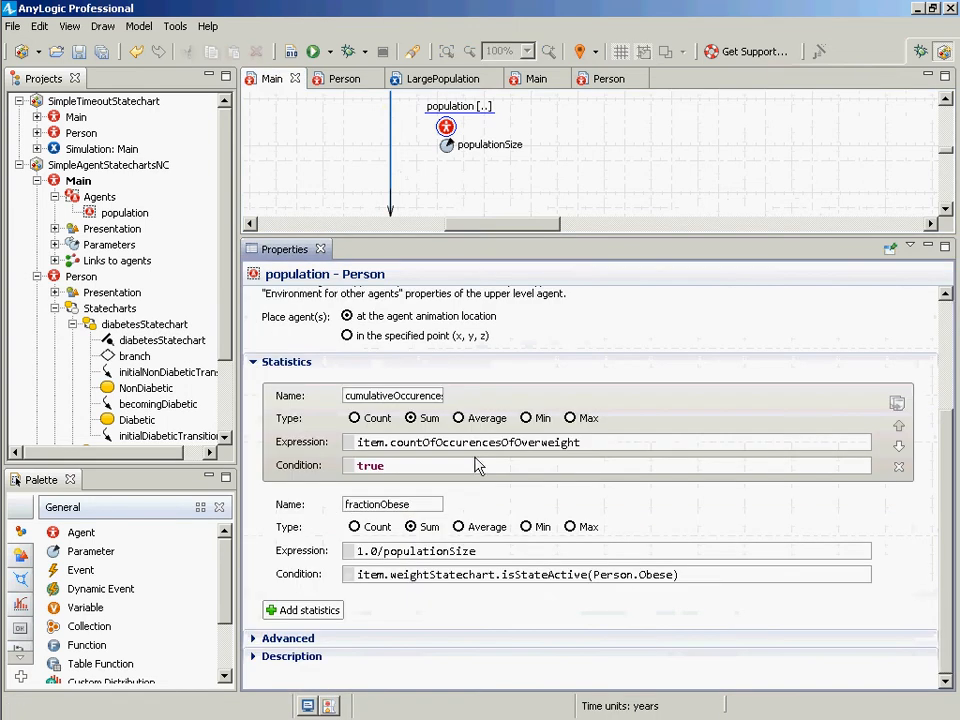
drag(596, 446, 253, 467)
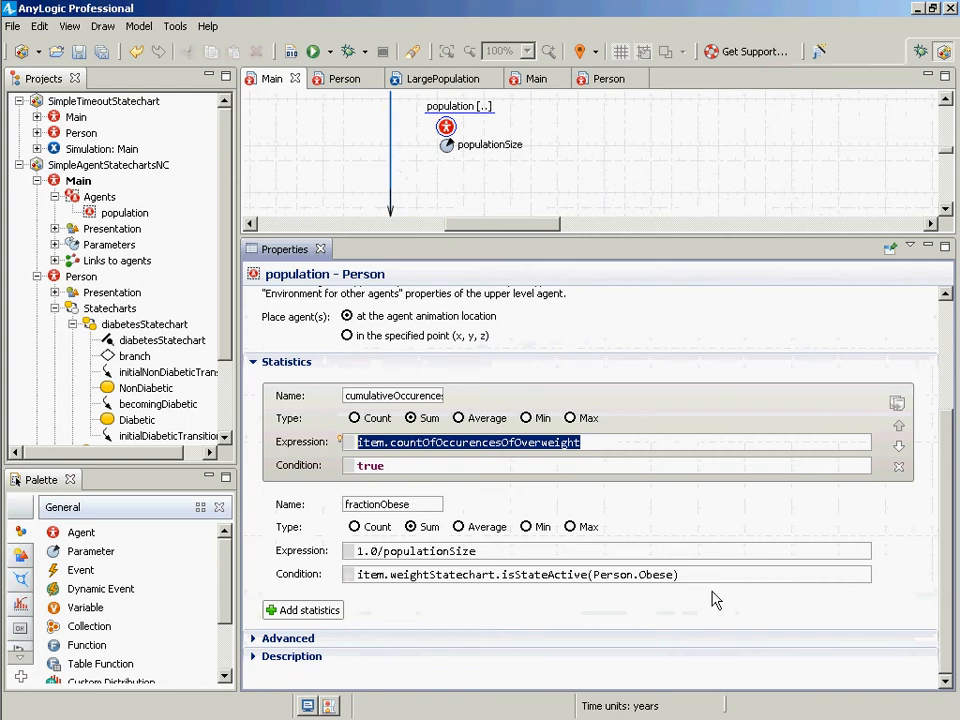
drag(709, 588, 264, 600)
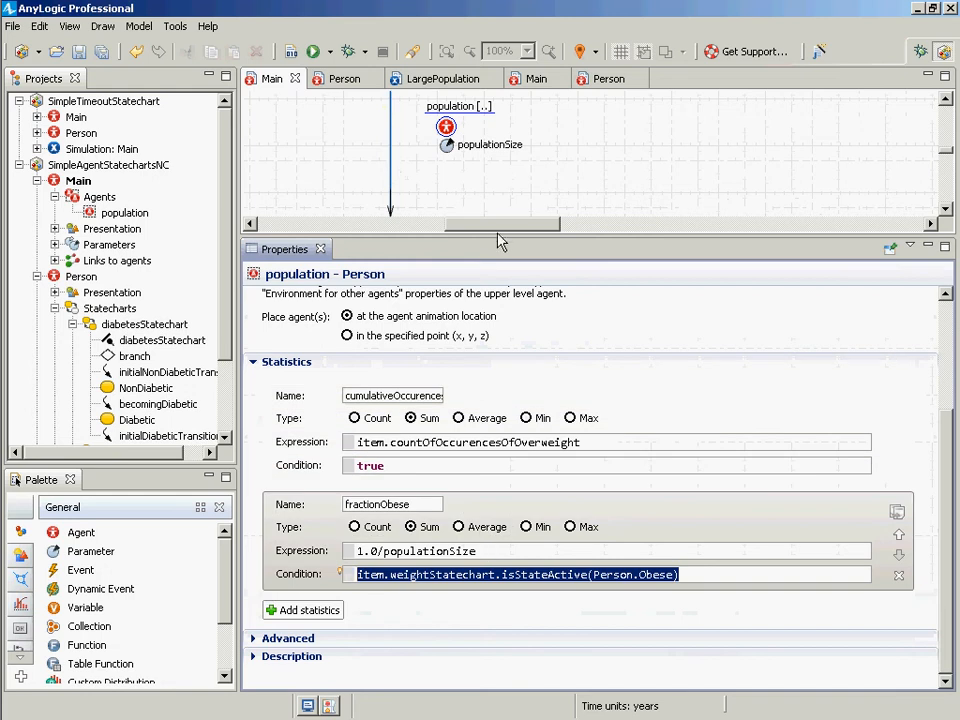
drag(501, 247, 505, 440)
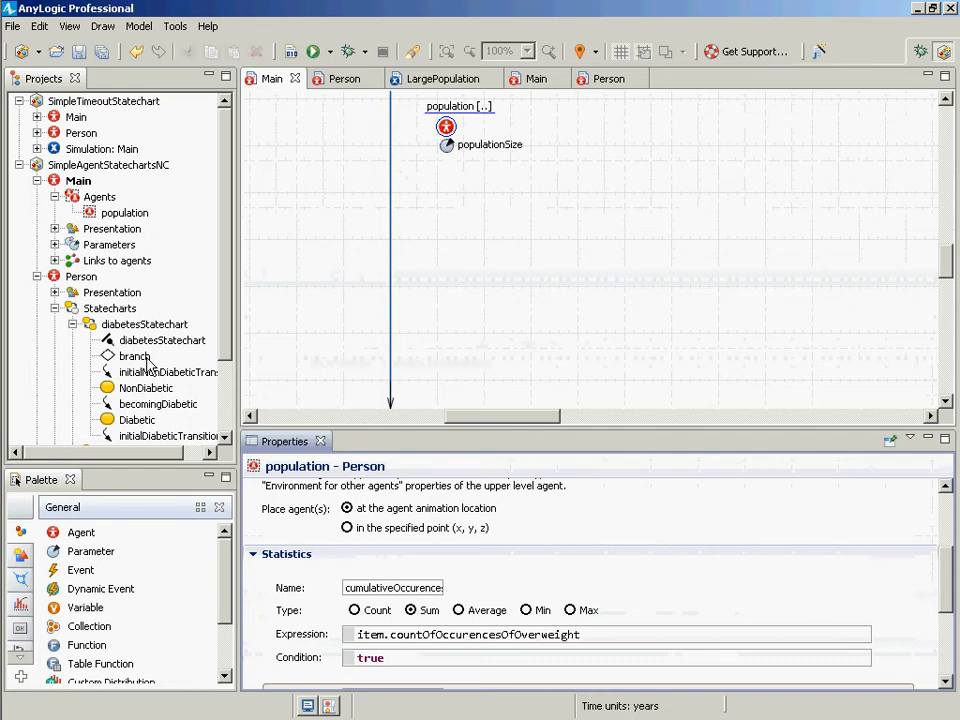
Return to the Person agent type and inspect the Diabetic state and the branch in diabetesStatechart.
double_click(82, 276)
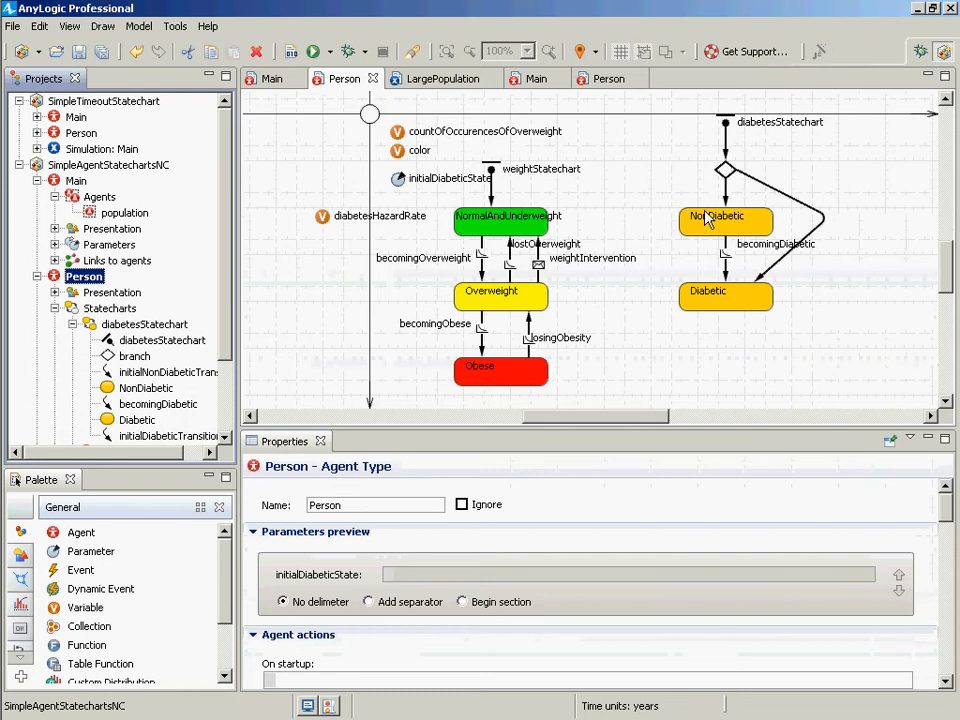
click(731, 305)
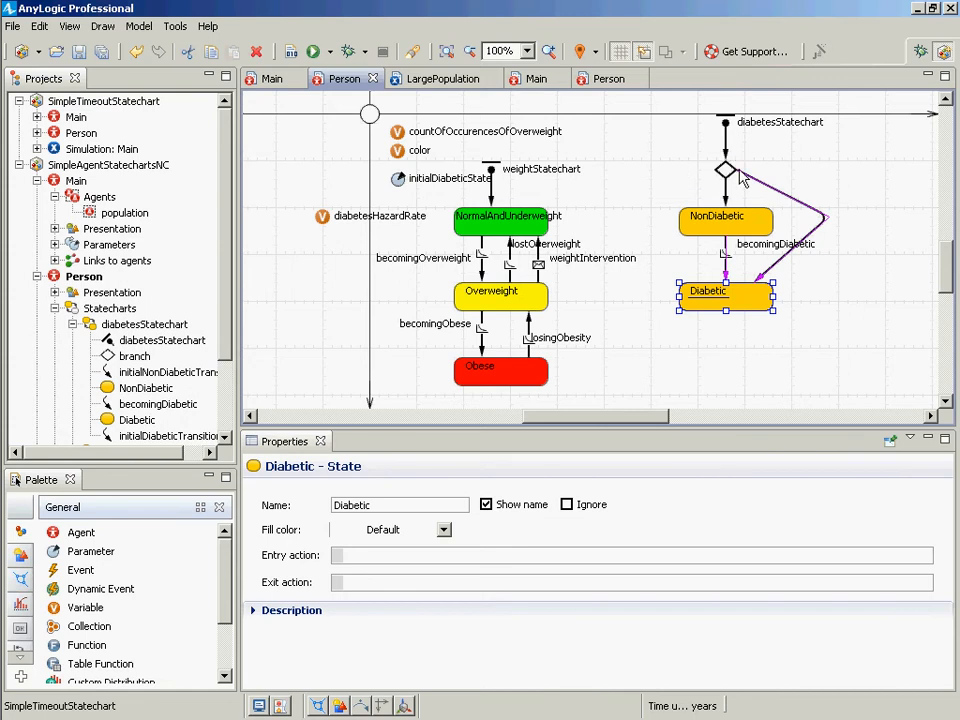
click(725, 172)
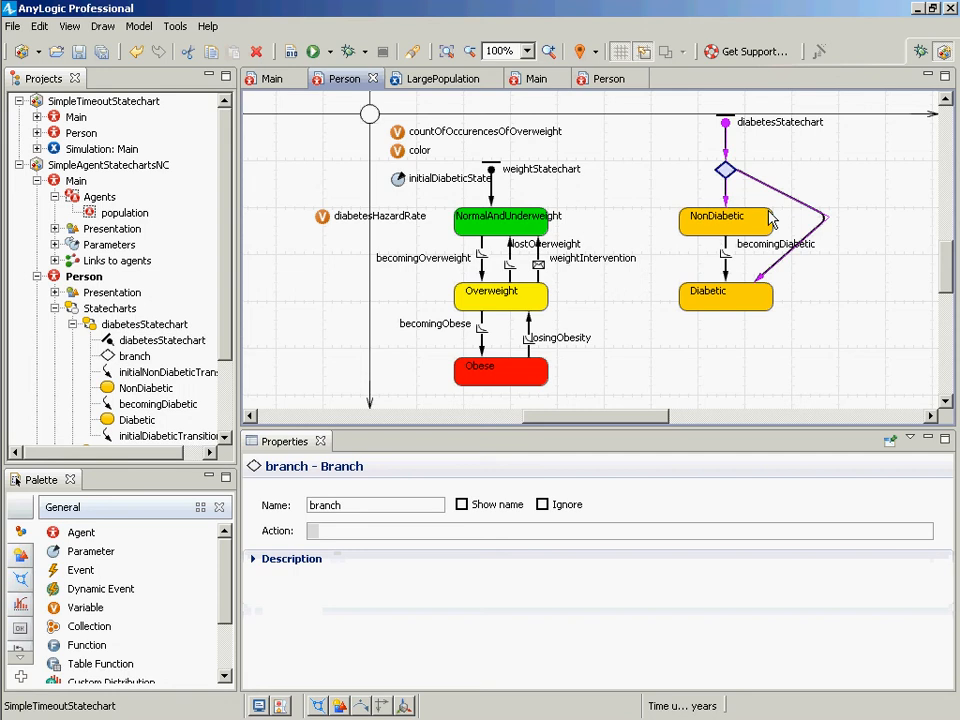
key(alt+Tab)
key(alt+Tab)
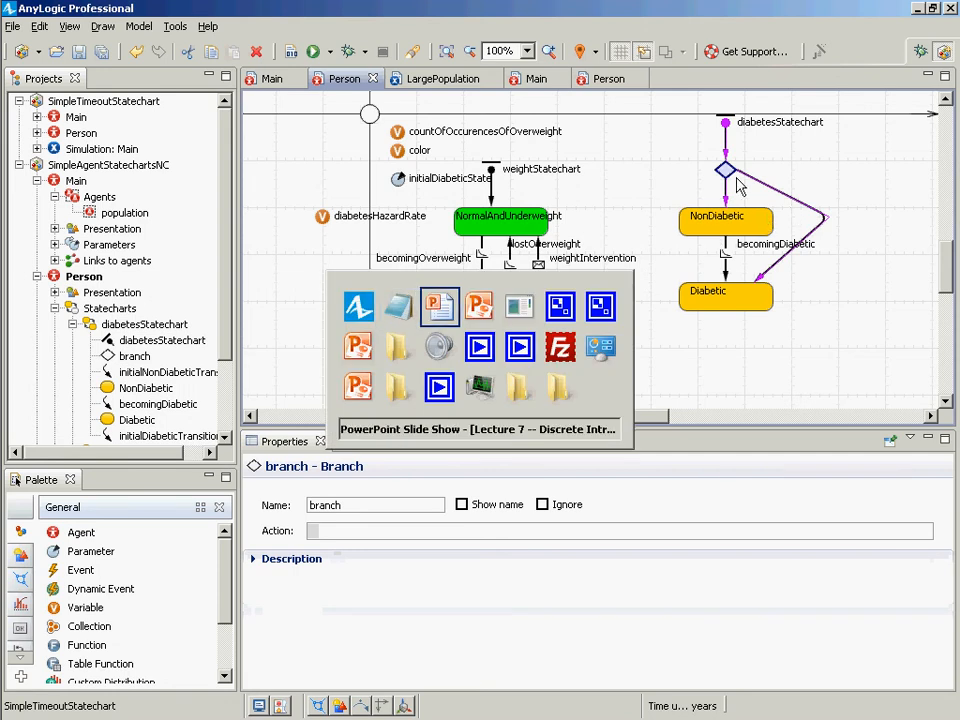
key(alt+shift+Tab)
key(alt+Tab)
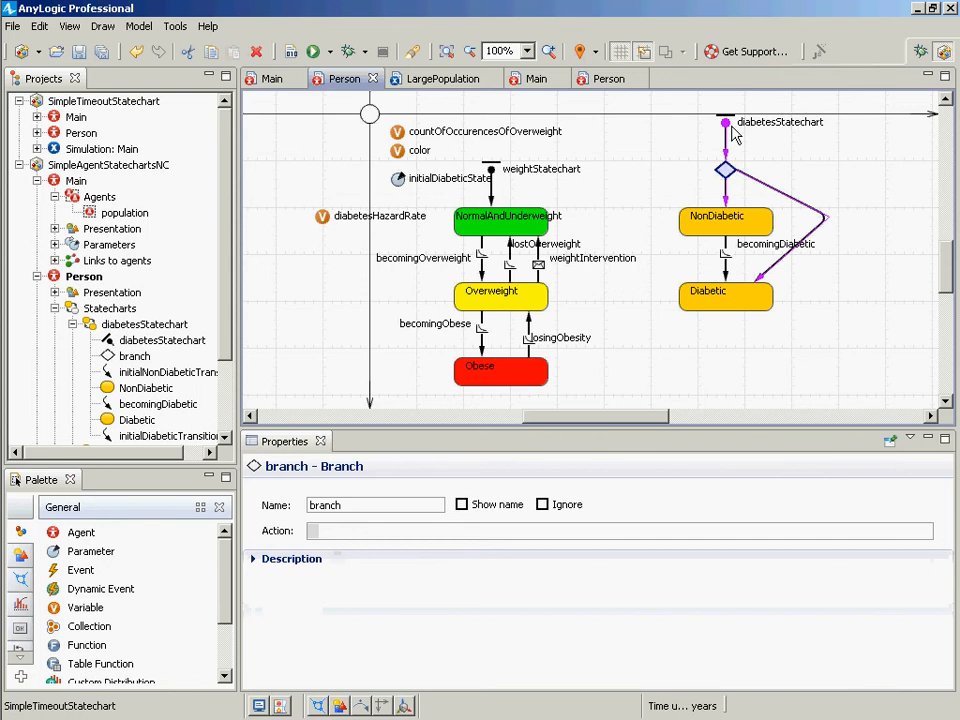
Inspect the becomingDiabetic transition between NonDiabetic and Diabetic, and briefly check the expression kept in Notepad.
click(727, 246)
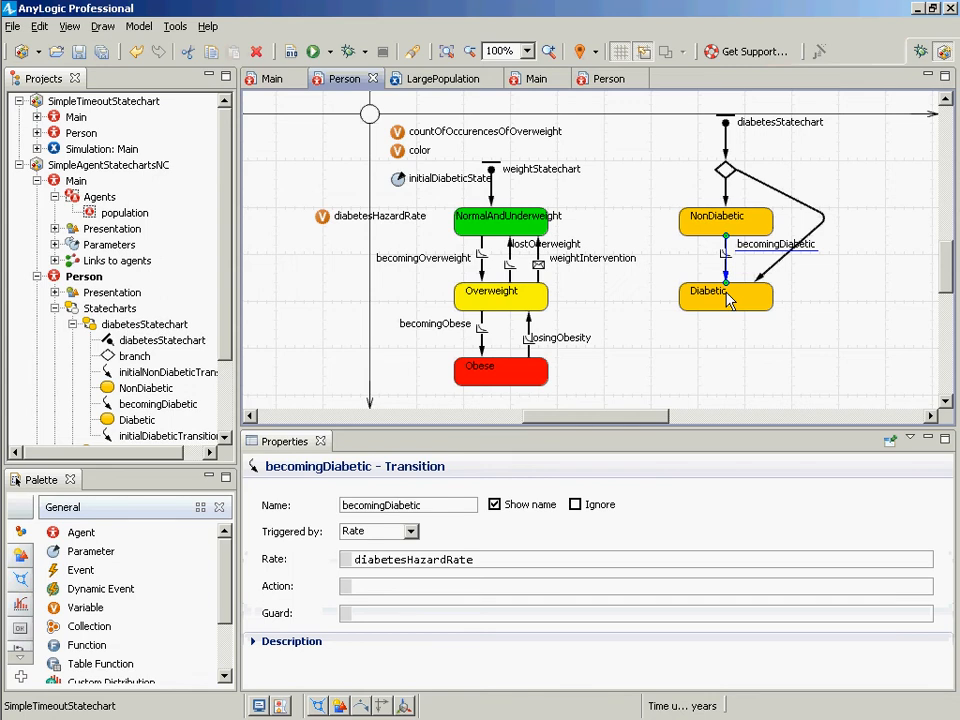
key(alt+Tab)
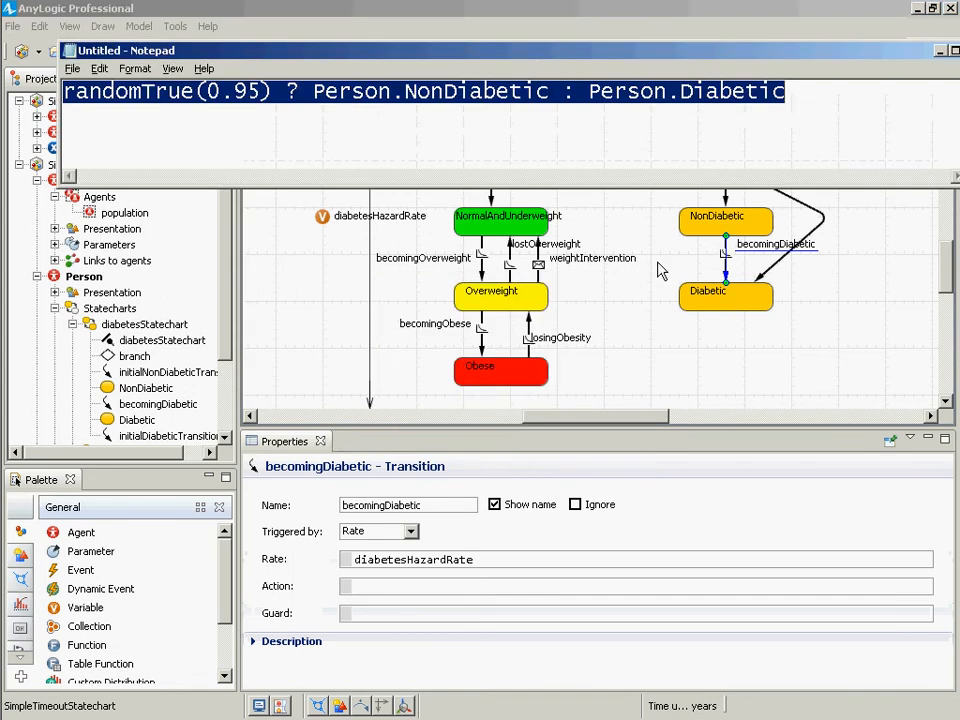
key(alt+Tab)
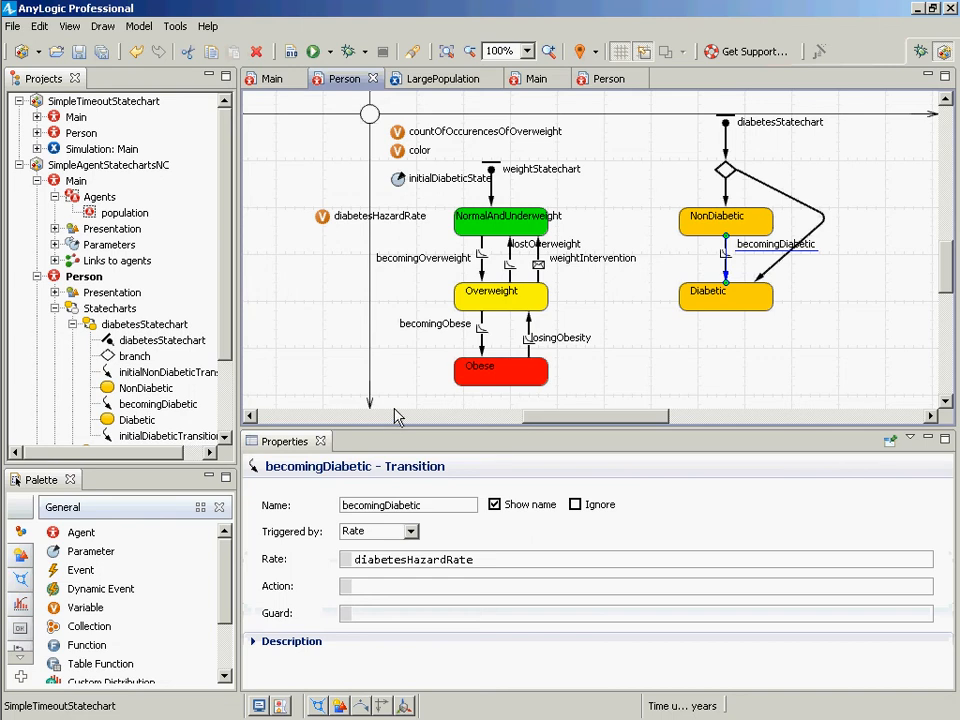
Switch to the Lecture 7 PowerPoint slide show and advance to the "Transition Type: Variable Rate" slide.
key(alt+Tab)
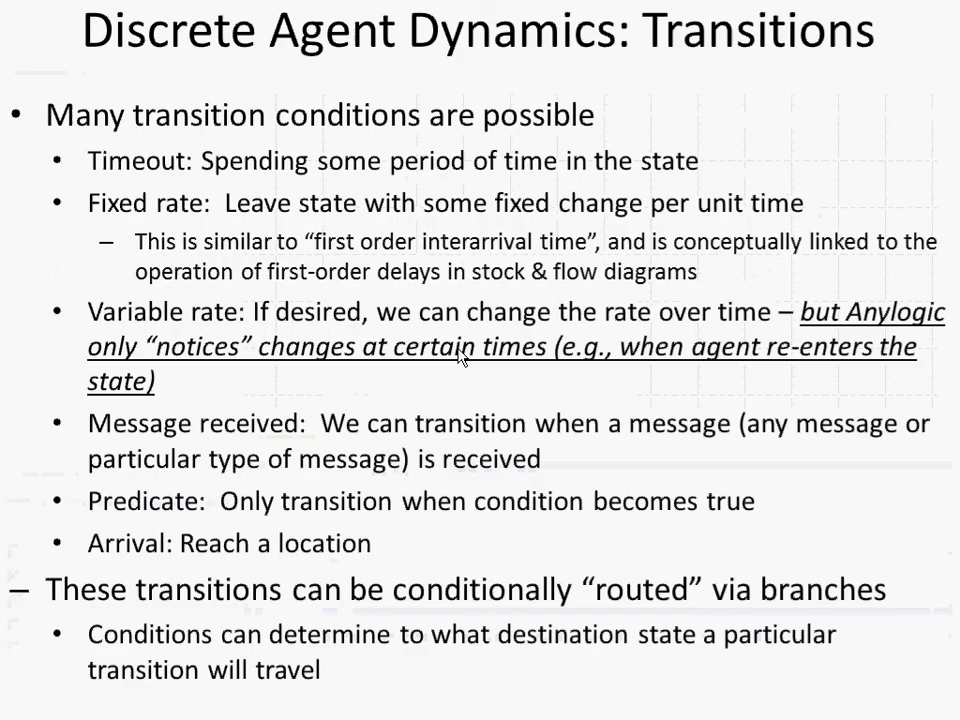
key(Right)
key(Right)
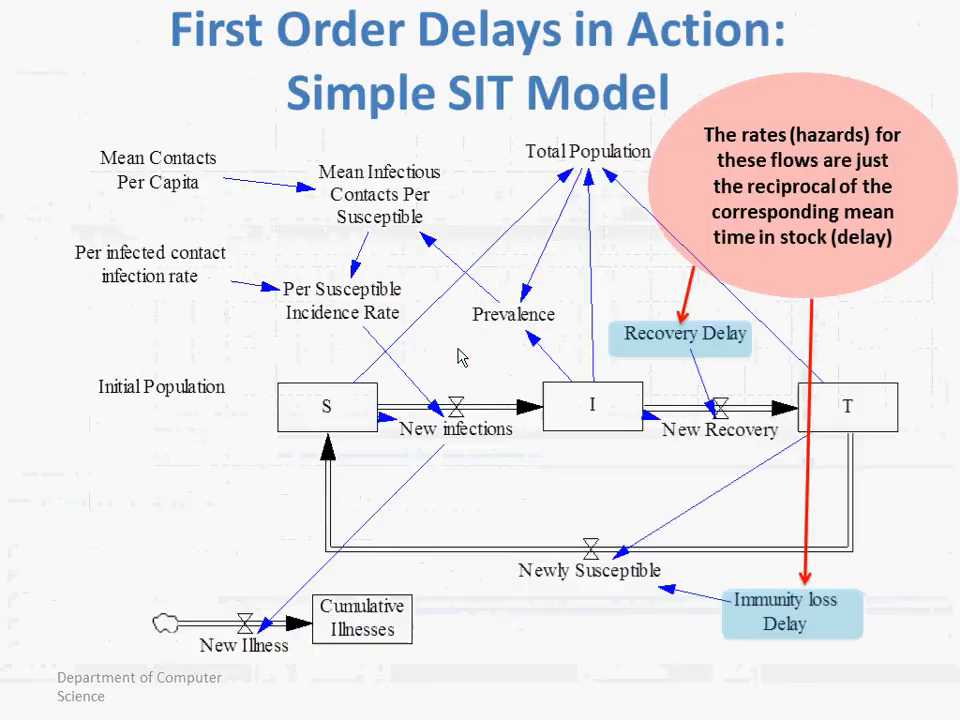
key(Right)
key(Right)
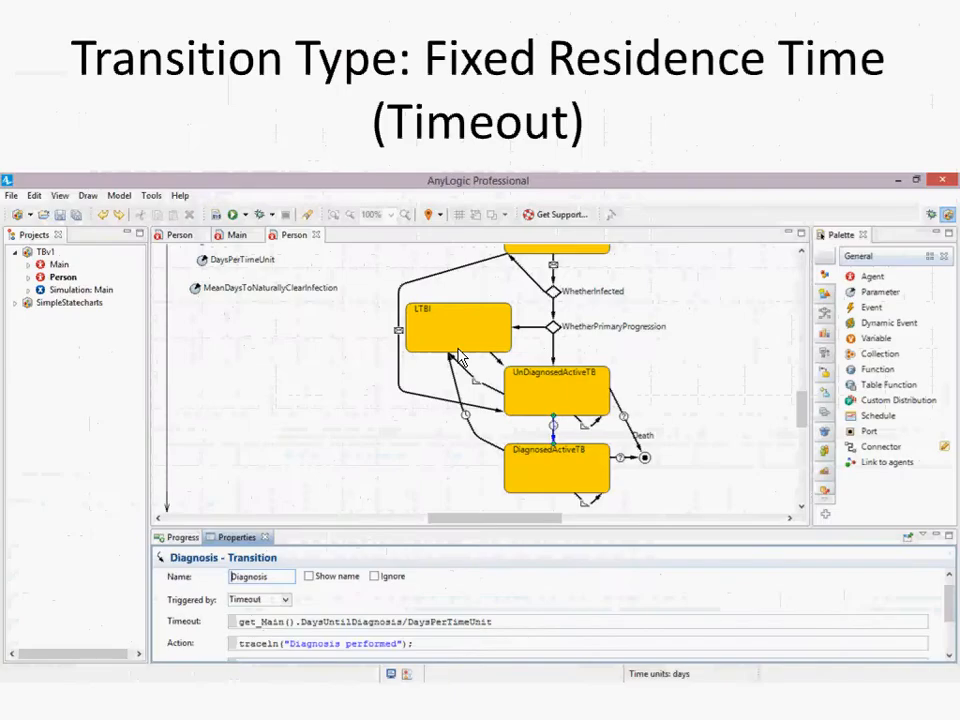
key(Left)
key(Right)
key(Right)
key(Right)
key(Right)
key(Right)
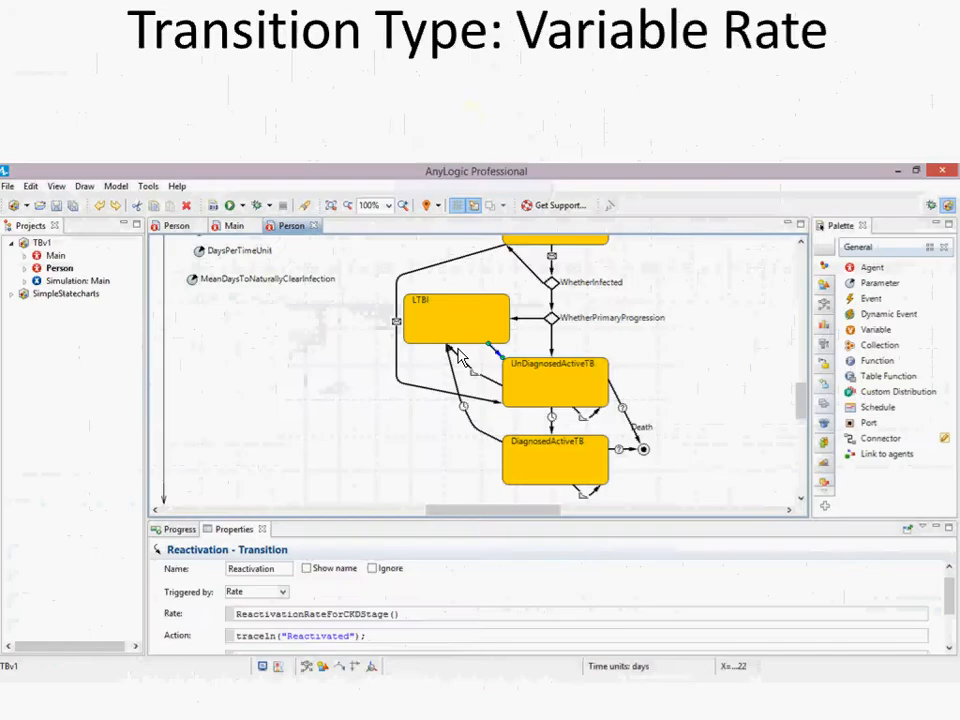
Advance the slide show past Parallel Transitions and Hierarchical States to the "Eating Transition Leaves & Reenters Middle State" slide.
key(Right)
key(Right)
key(Right)
key(Right)
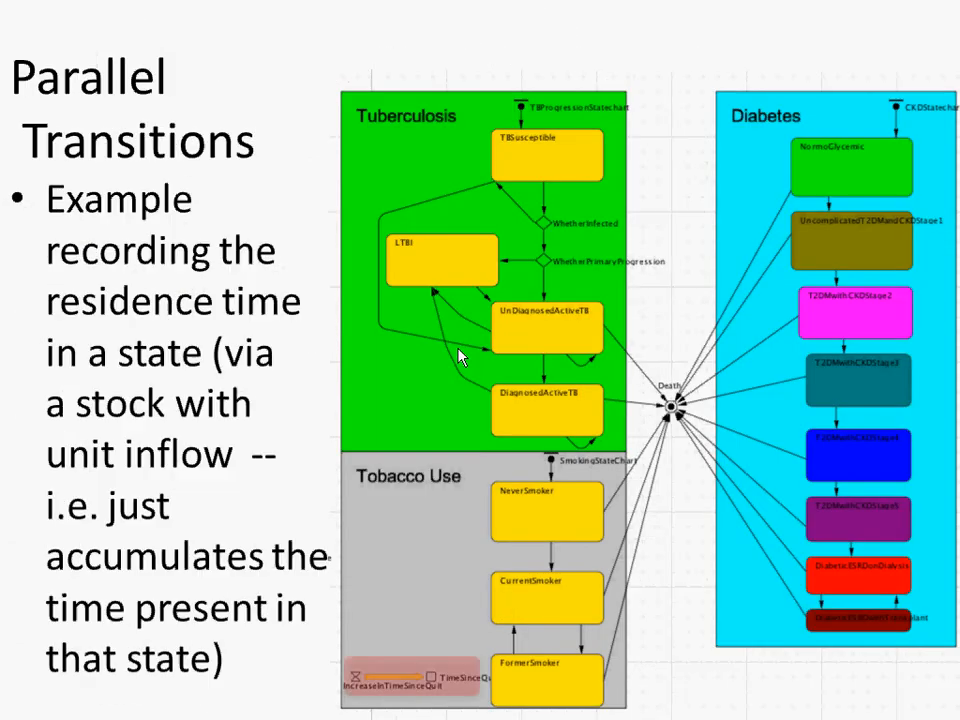
key(Right)
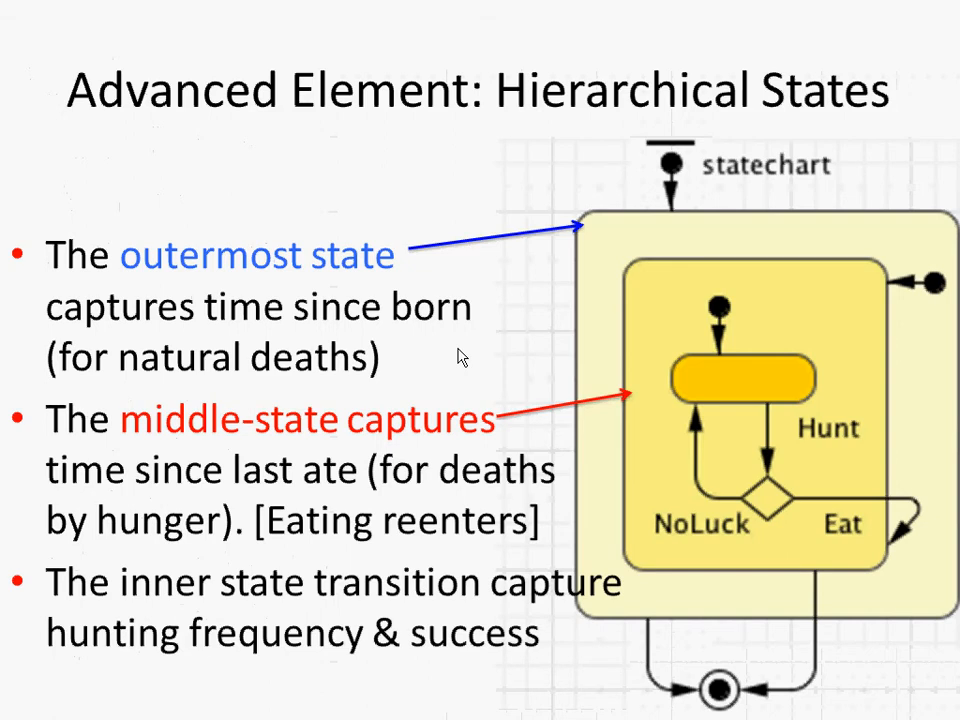
key(Right)
key(Right)
key(Right)
key(Right)
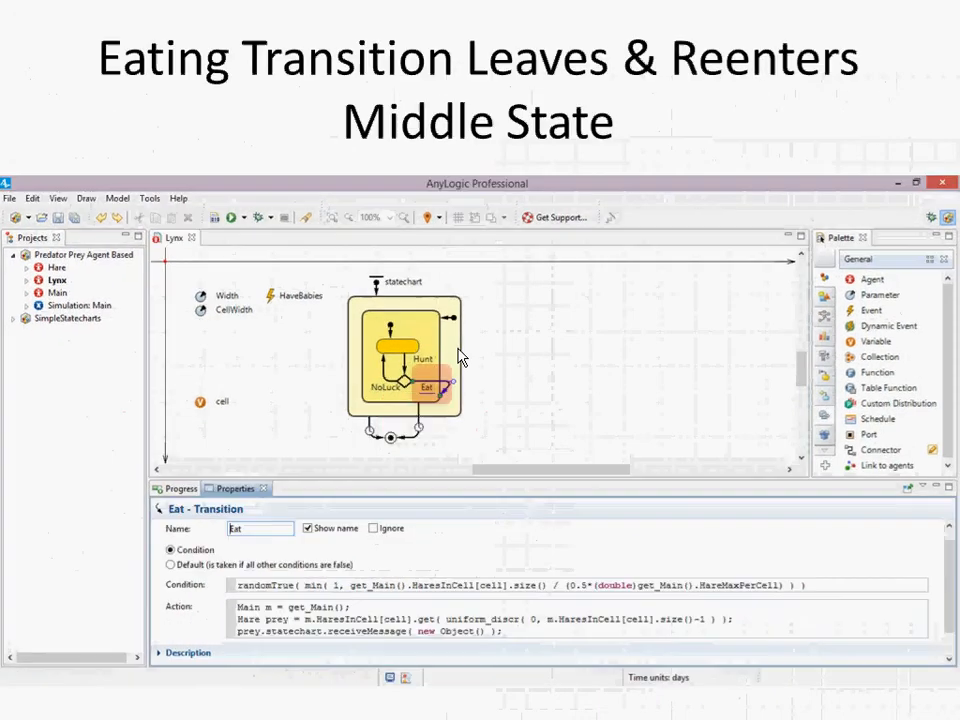
key(Right)
Switch to AnyLogic and open the model SDmodelAndABModelAndDEModel20140521.alp from its subfolder of ExampleModels/AnyLogic7Examples.
key(alt+Tab)
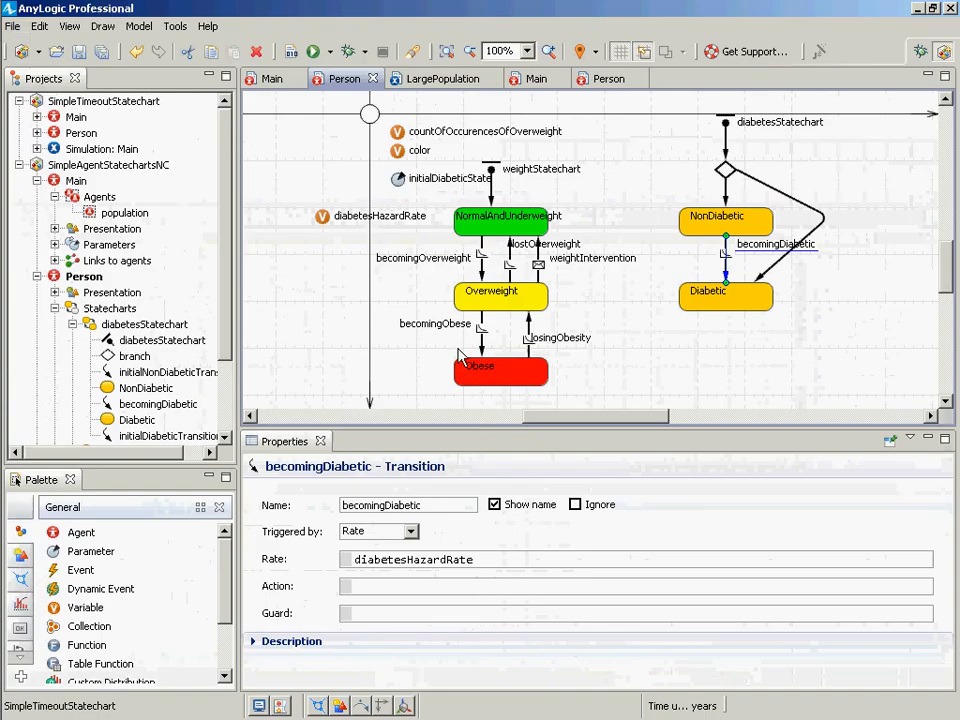
click(13, 26)
click(31, 65)
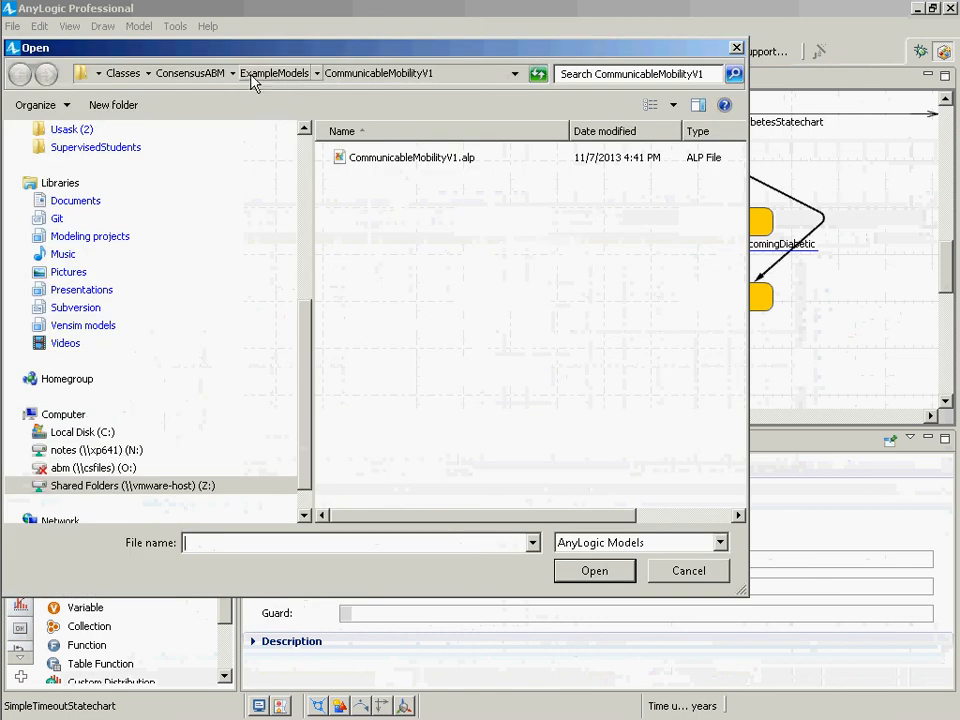
click(264, 82)
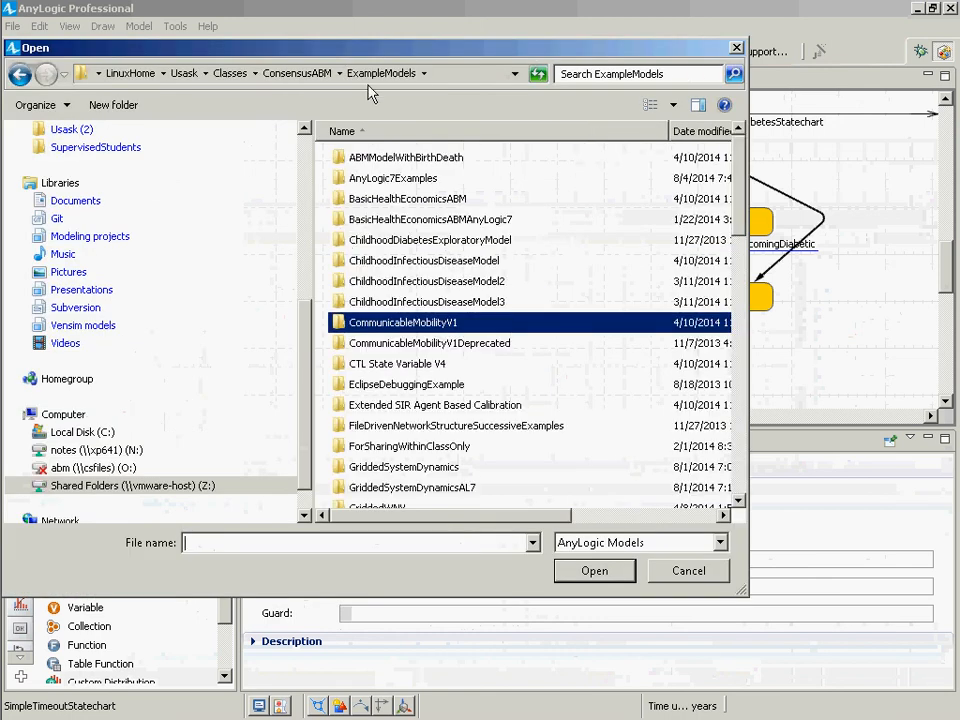
double_click(398, 176)
scroll(738, 195, down, 1)
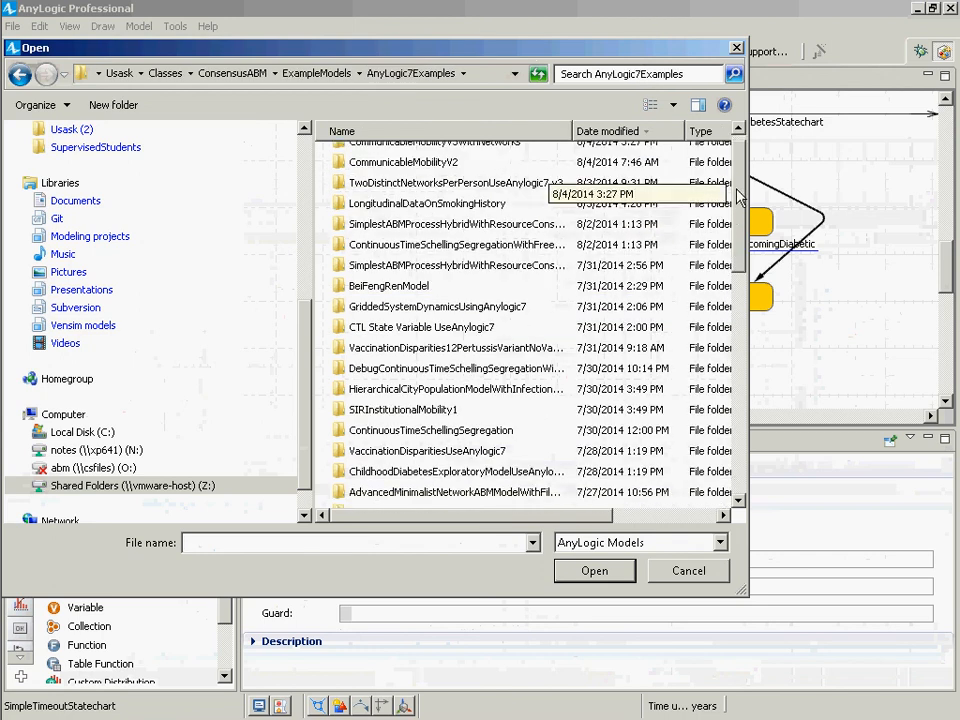
drag(738, 195, 767, 210)
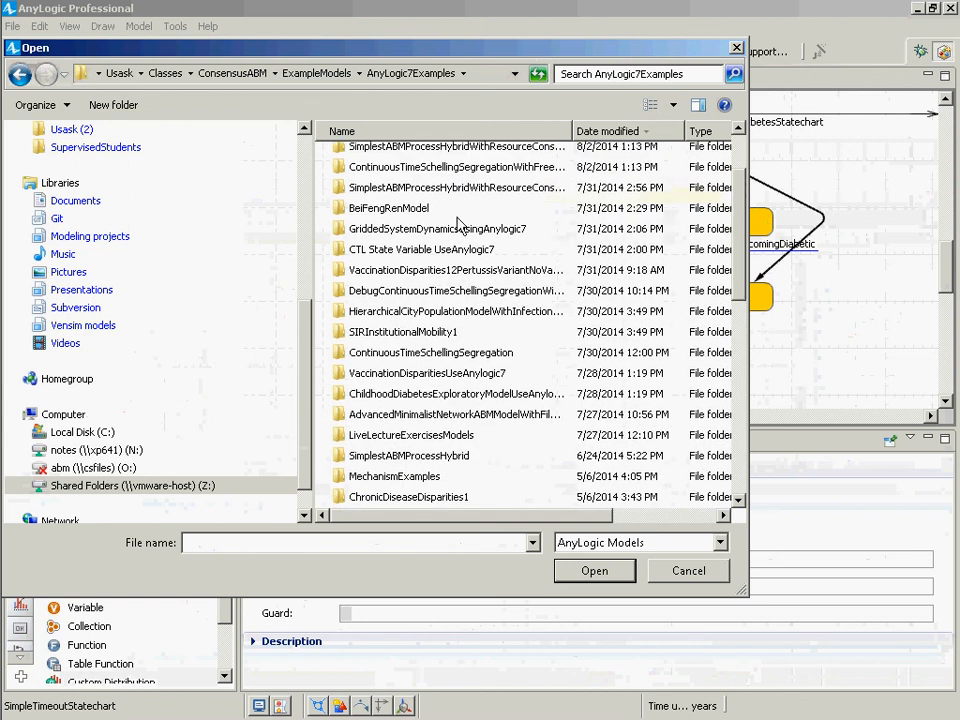
double_click(405, 148)
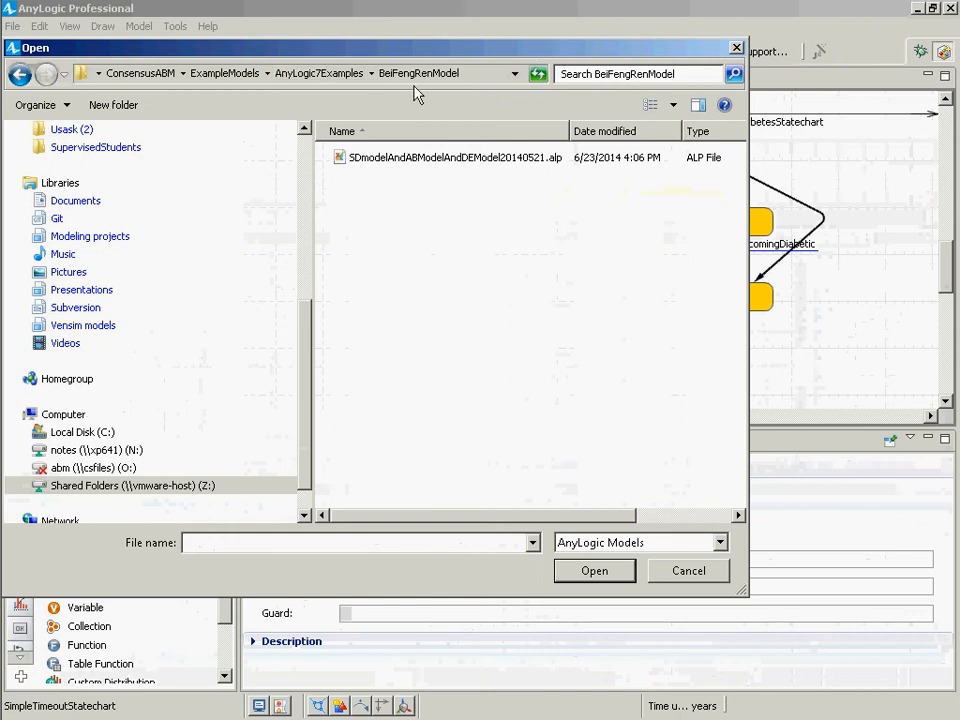
double_click(438, 160)
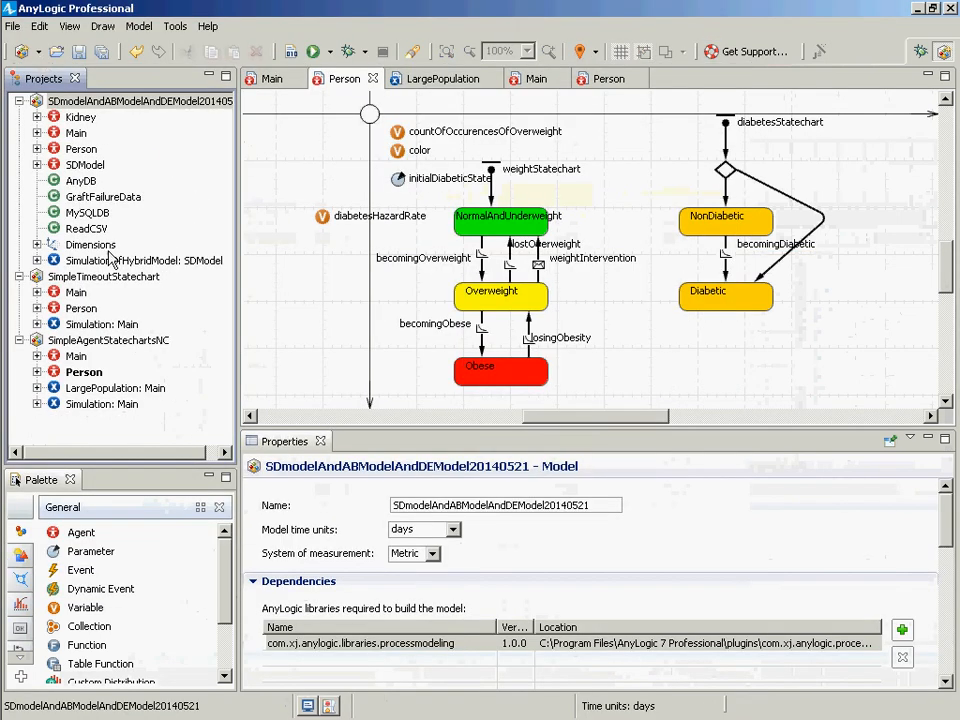
Open the new model's Person agent type and enlarge the diagram area around the DialysisModalities and Transplant states.
double_click(82, 149)
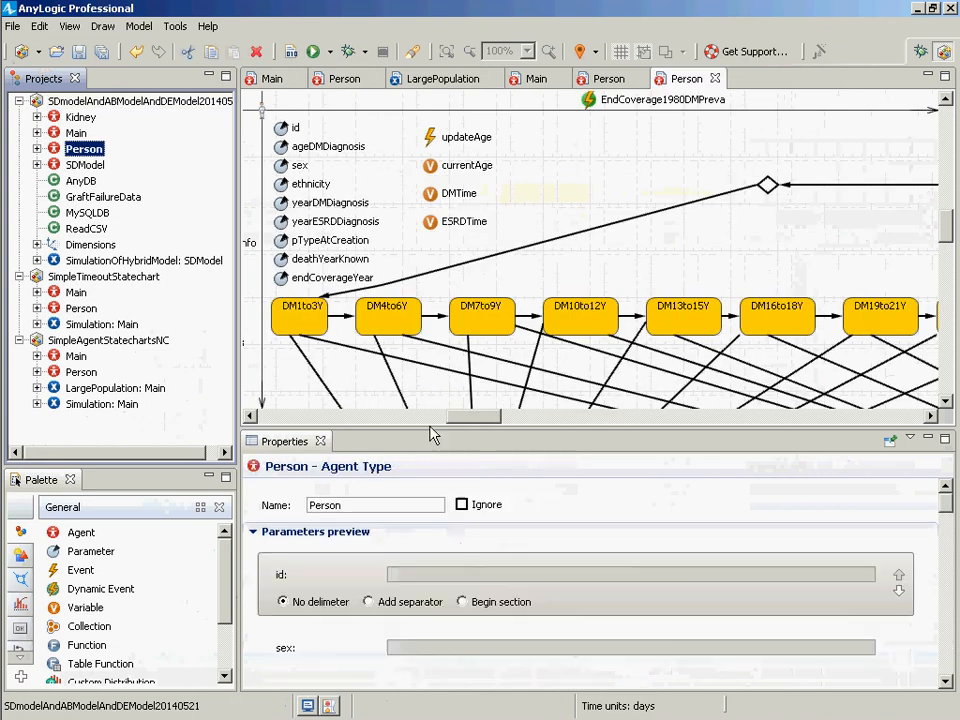
drag(461, 418, 624, 420)
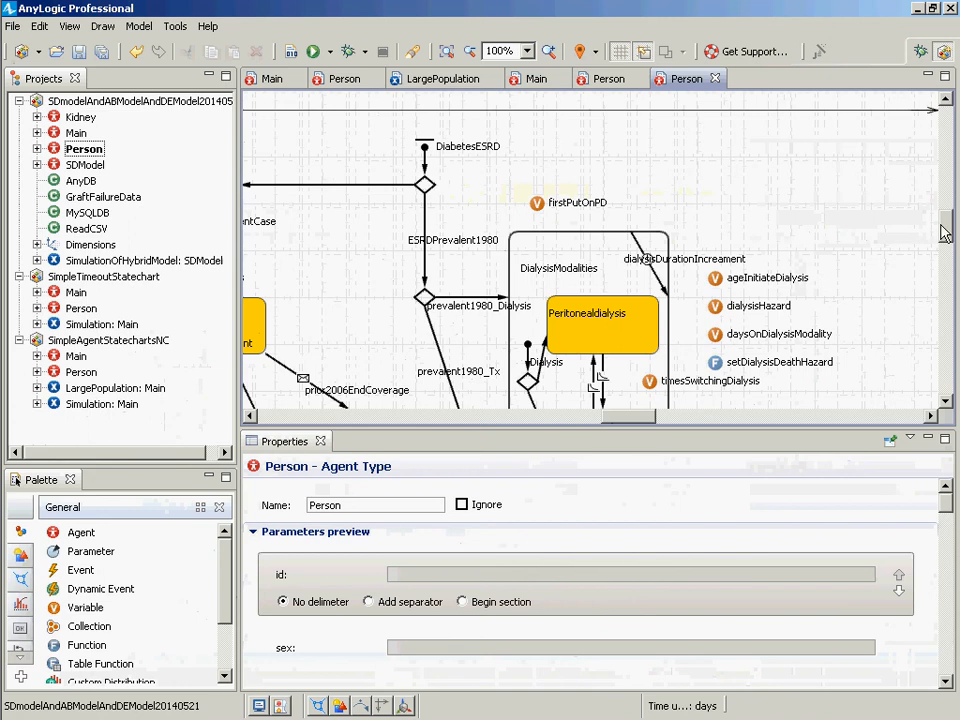
drag(945, 212, 946, 256)
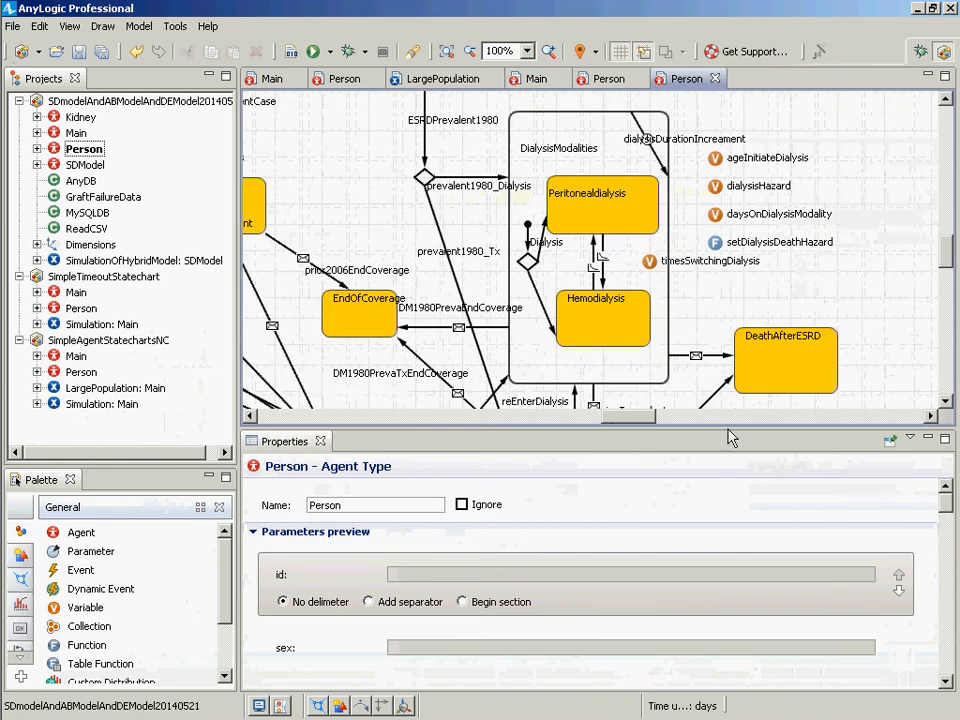
drag(731, 434, 750, 640)
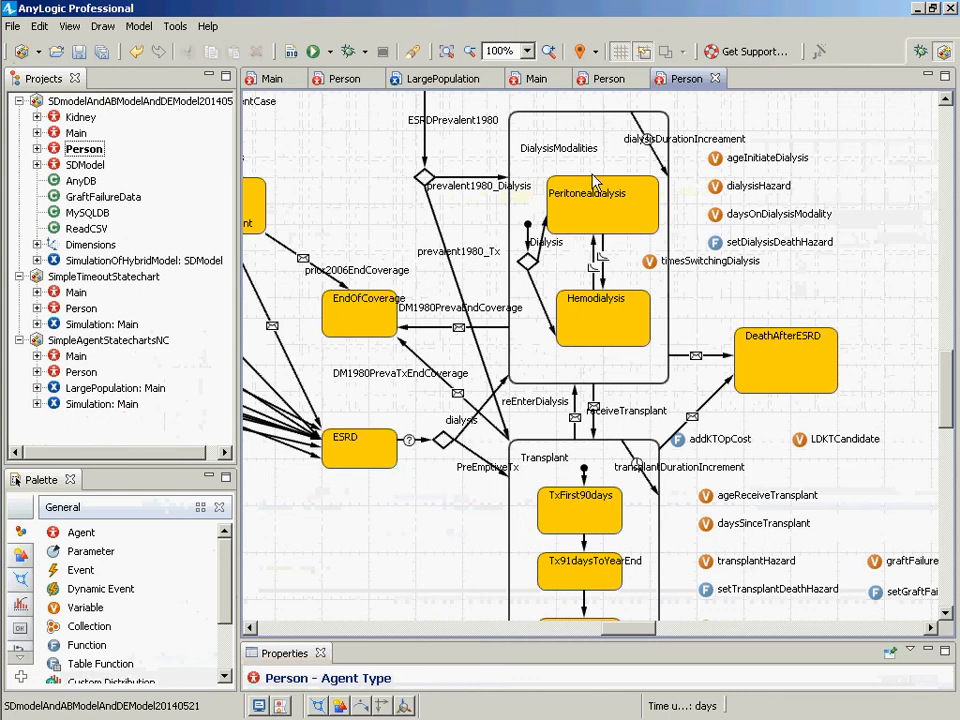
Examine the DialysisModalities composite state and its outgoing transitions to Transplant and DeathAfterESRD.
click(590, 122)
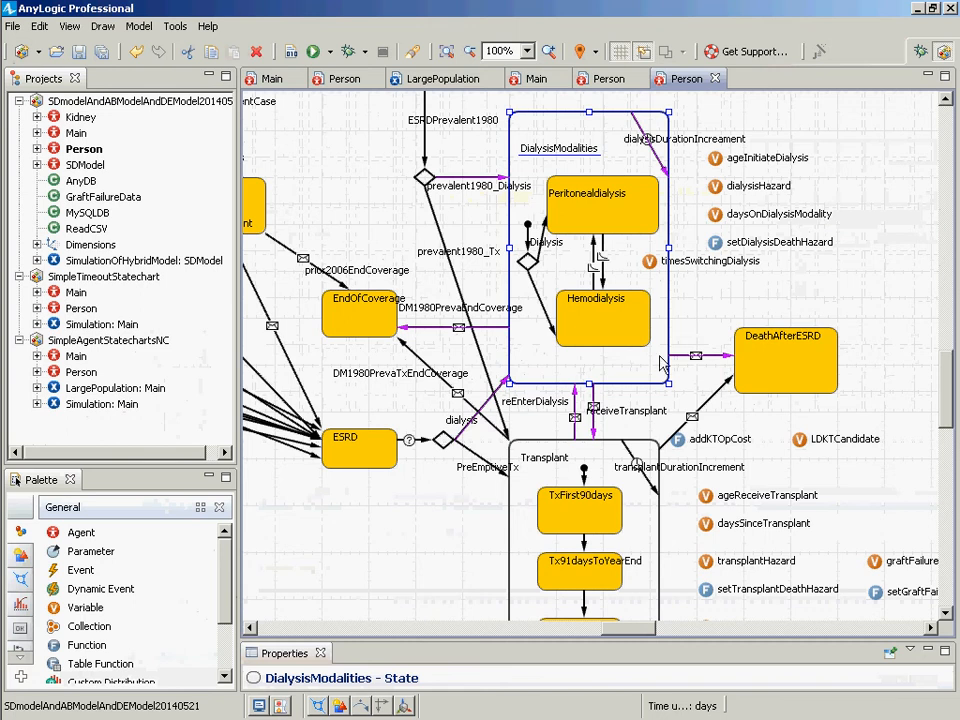
click(594, 428)
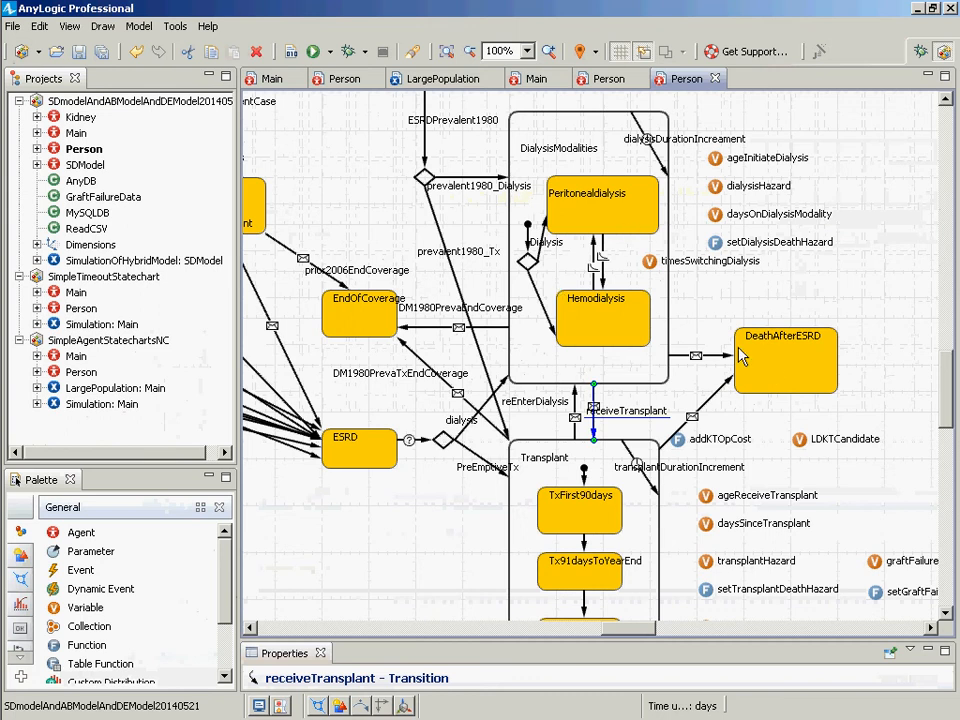
click(684, 354)
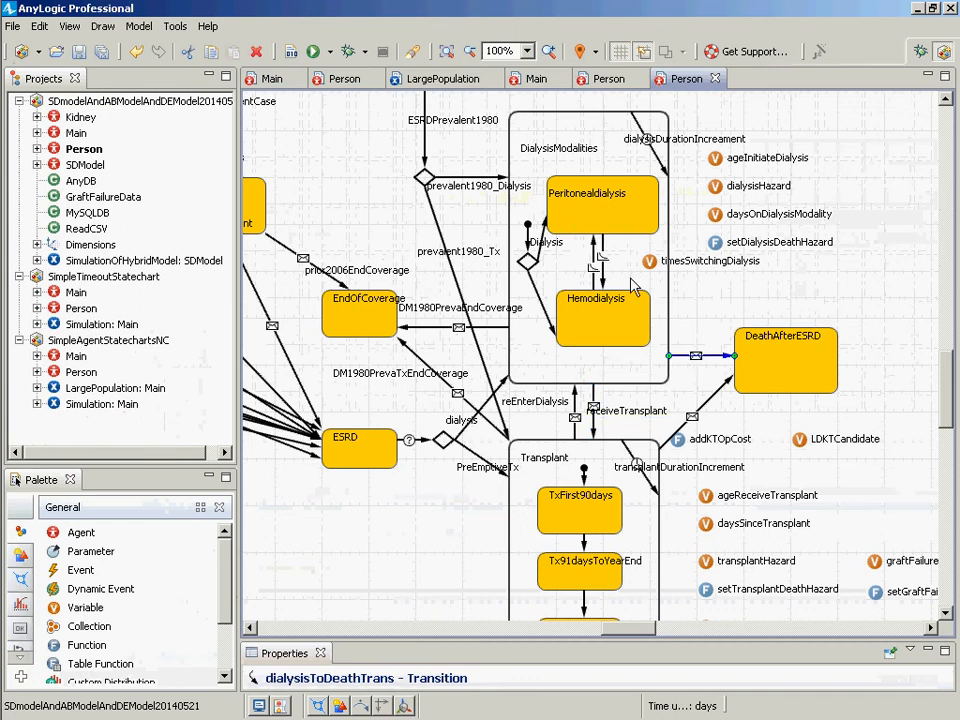
click(595, 407)
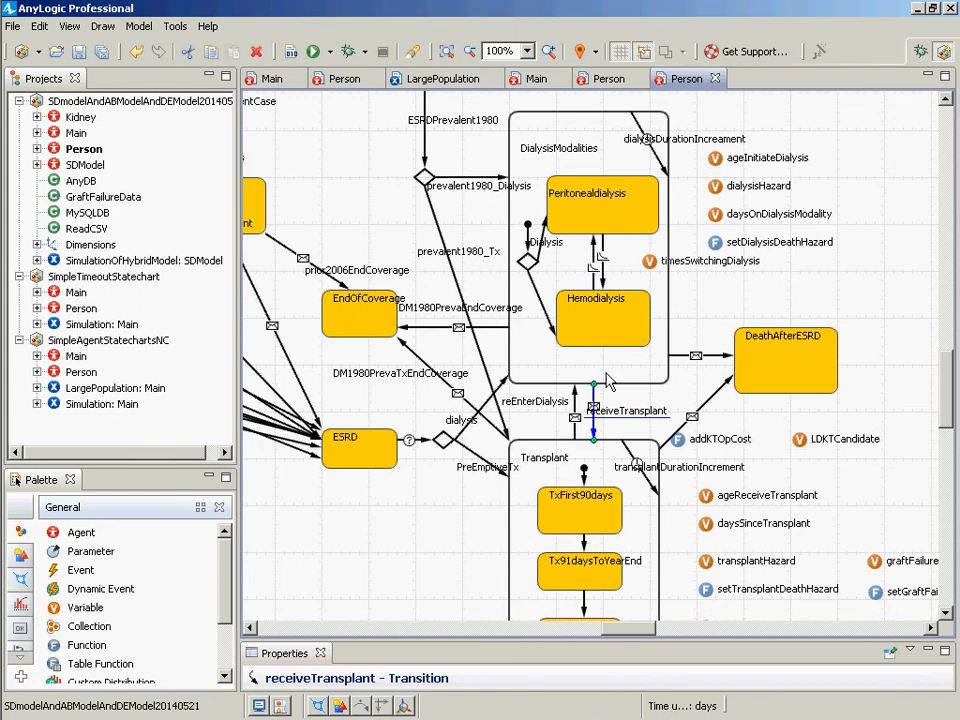
Examine the transitions leaving the Transplant composite state for DeathAfterESRD and back to DialysisModalities.
scroll(940, 480, down, 4)
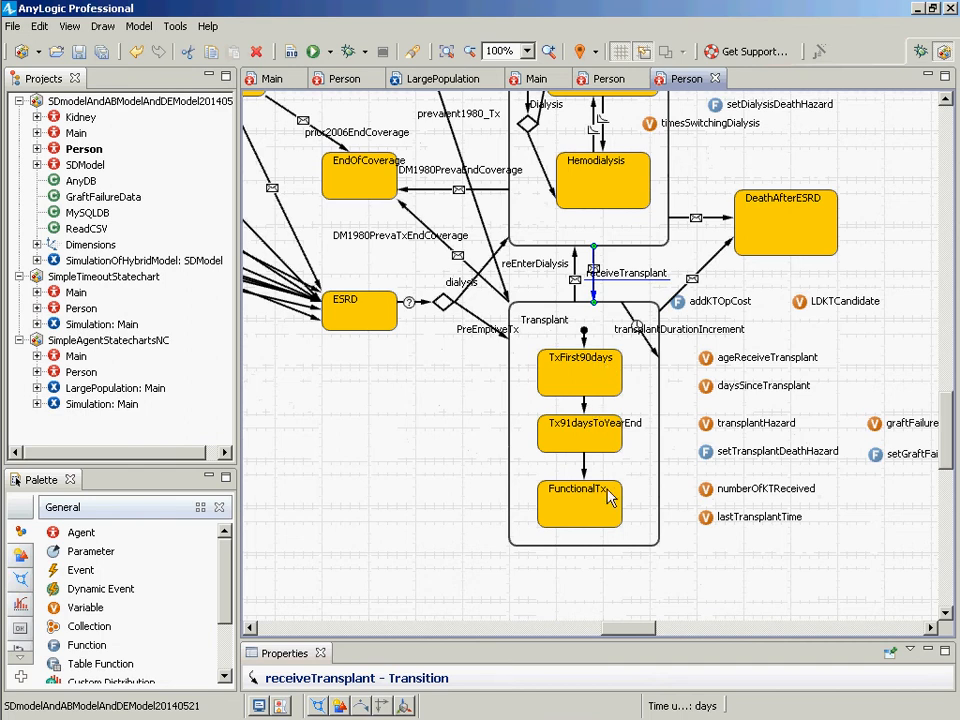
click(700, 270)
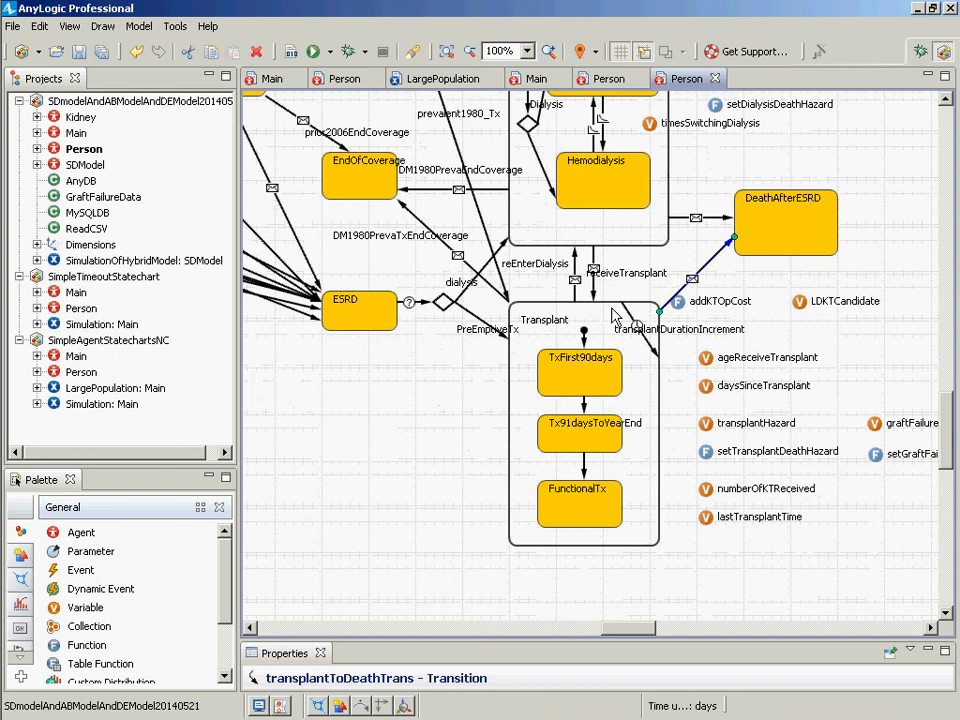
click(575, 280)
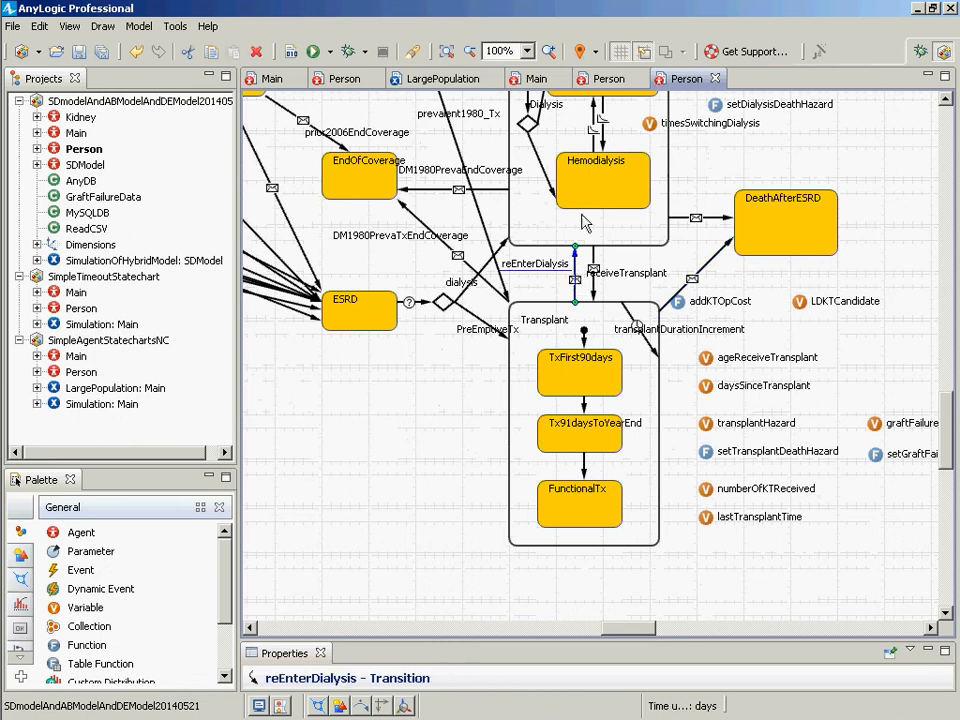
scroll(648, 449, up, 3)
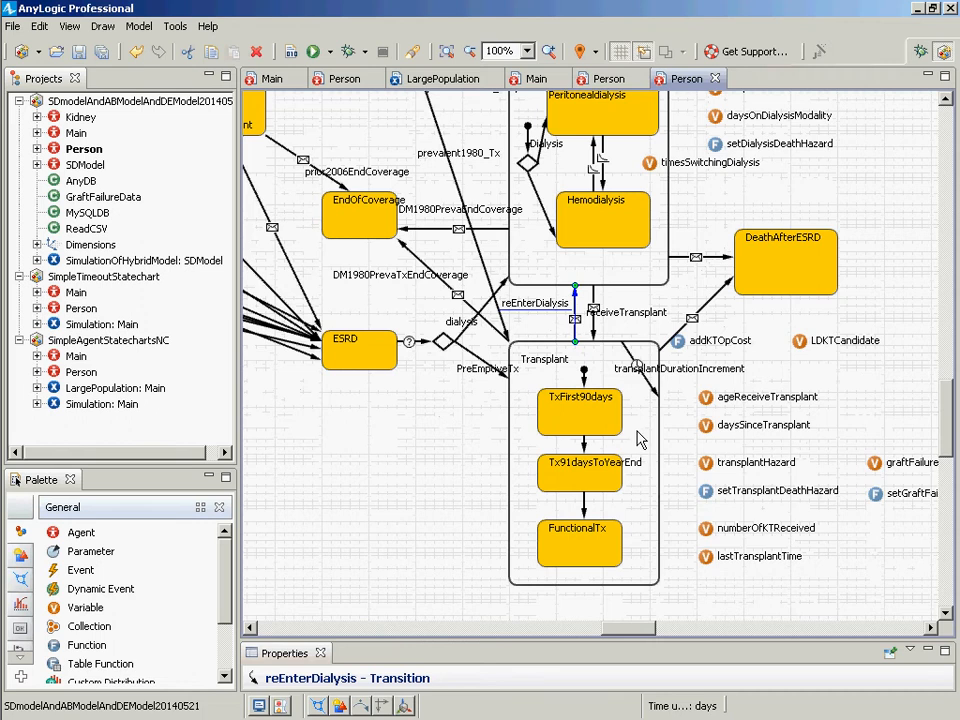
Inspect the Transplant state's entry action code in an enlarged properties area, and restore room for the diagram.
click(668, 457)
click(664, 453)
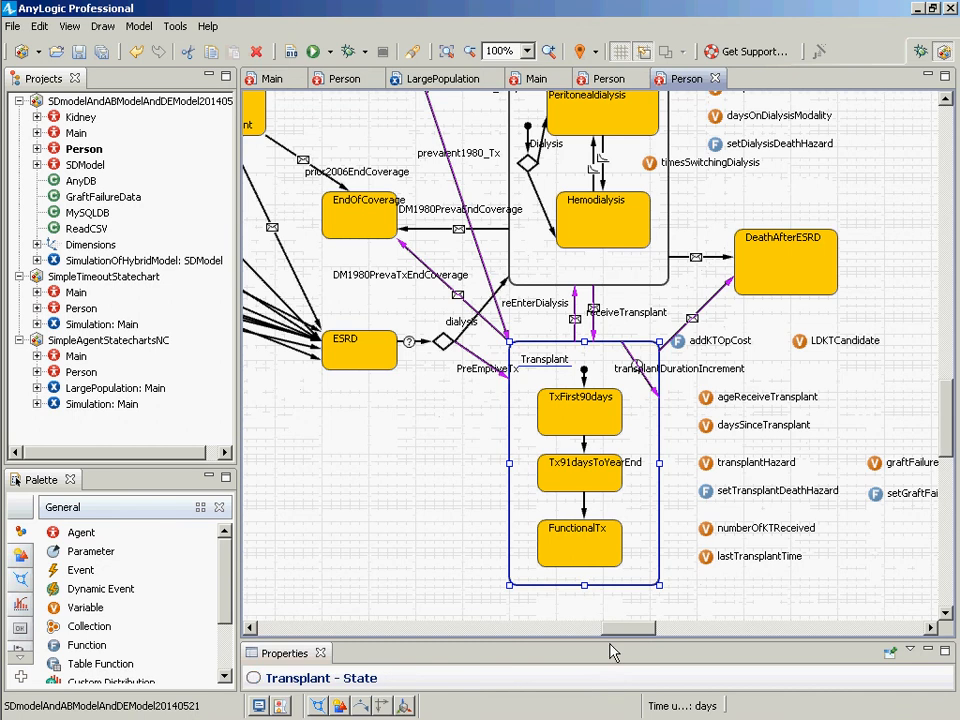
drag(606, 641, 597, 261)
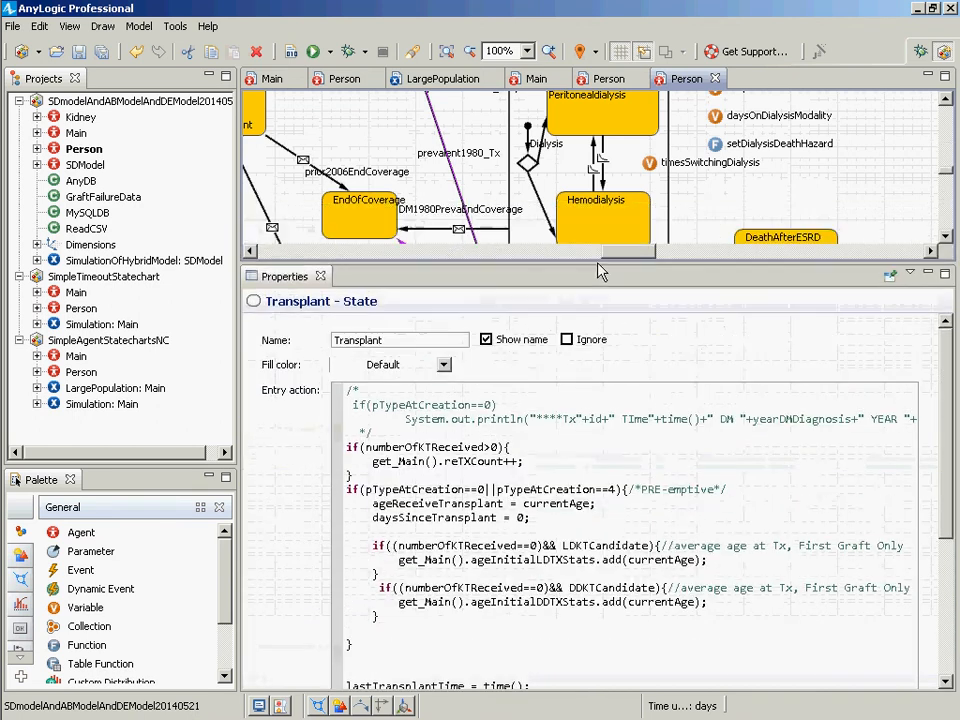
drag(461, 266, 500, 540)
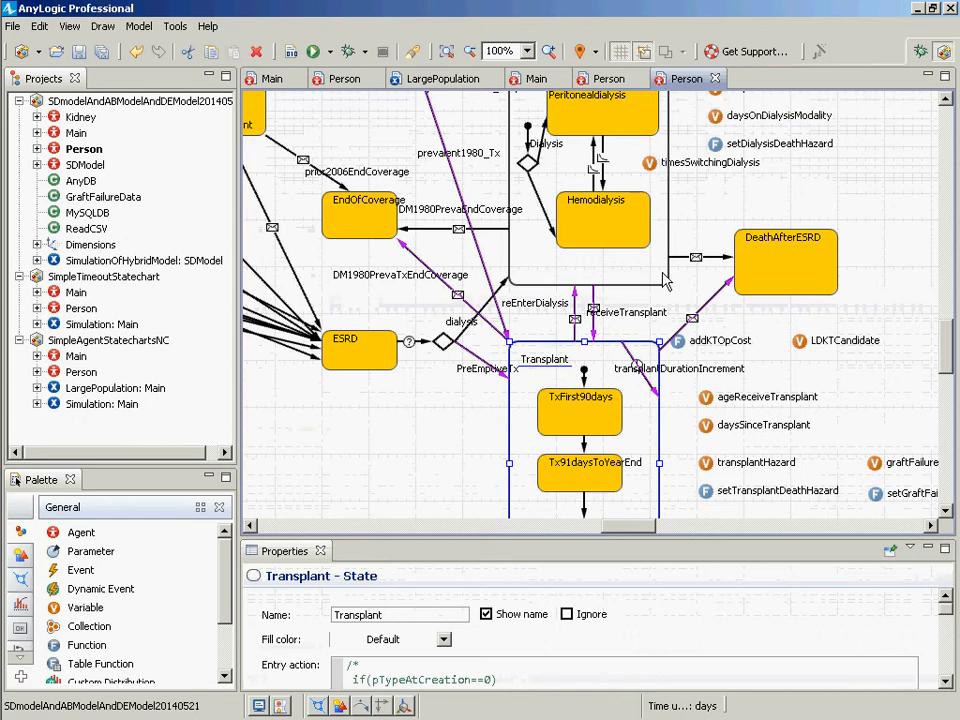
Switch back to the PowerPoint slide show, check the neighbouring slides, and end the show at the Eating Transition slide.
key(alt+Tab)
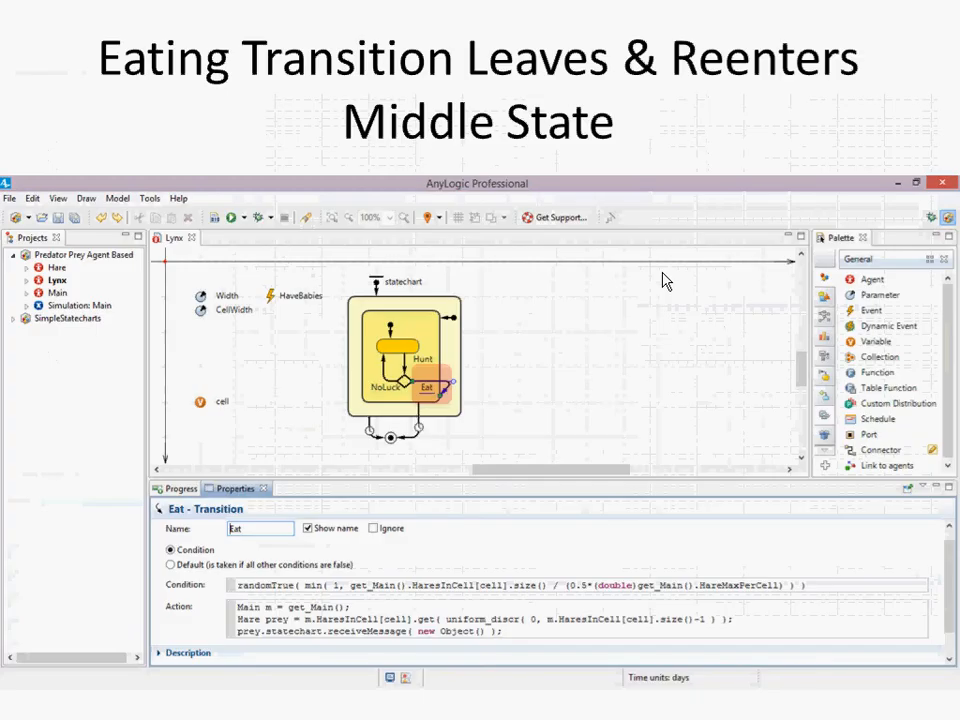
key(Right)
key(Left)
key(Left)
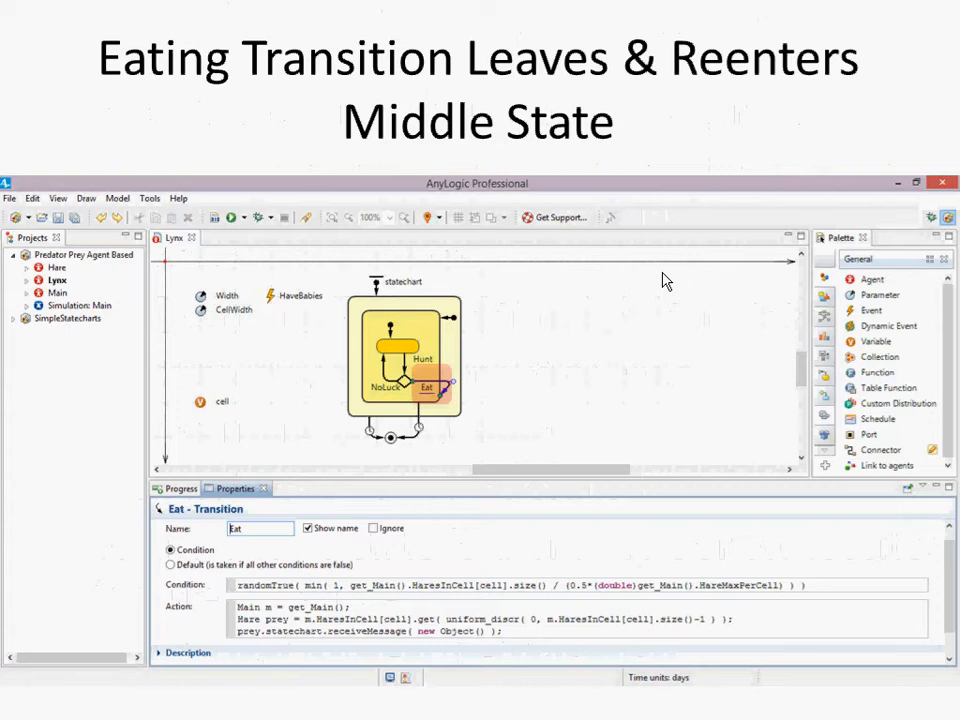
key(Escape)
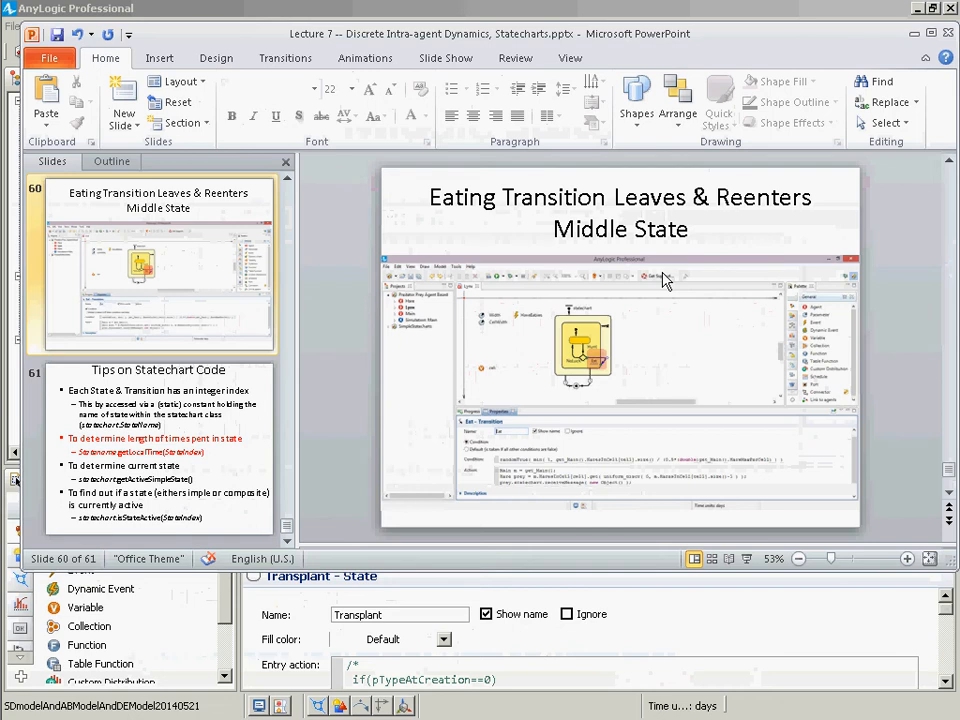
Close the SDmodelAndABModelAndDEModel20140521 model in AnyLogic and switch back to the Lecture 7 presentation in PowerPoint.
key(alt+Tab)
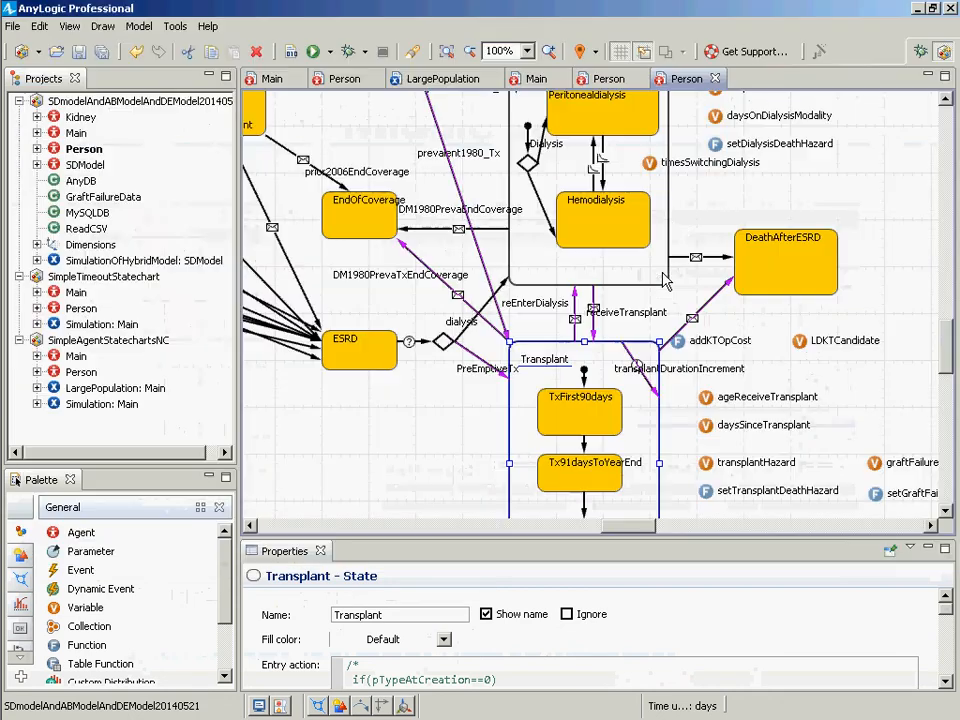
click(14, 26)
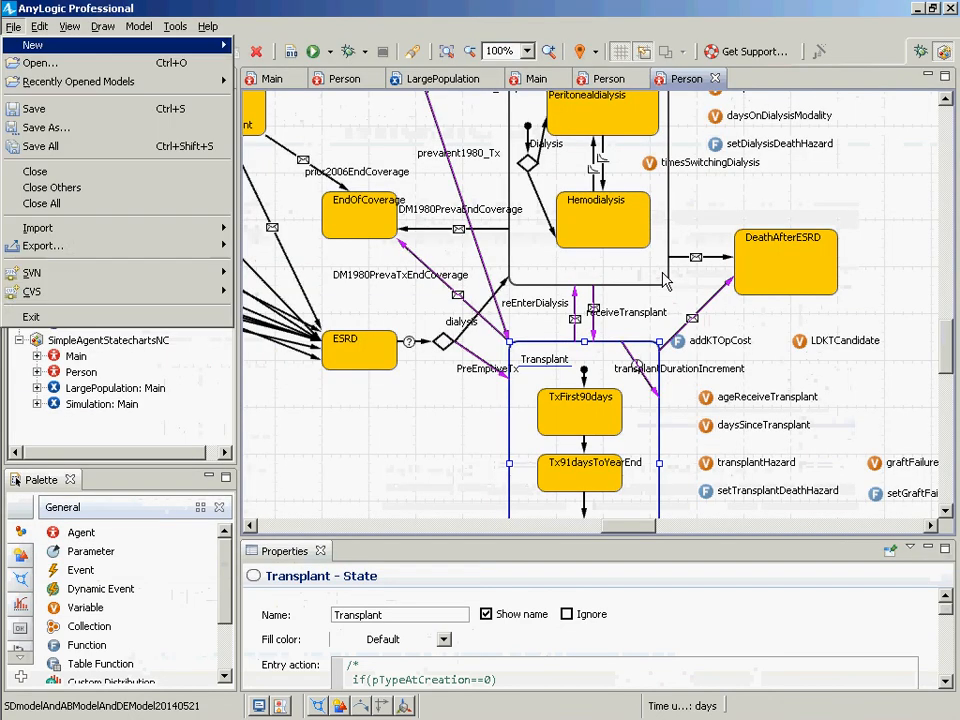
click(90, 179)
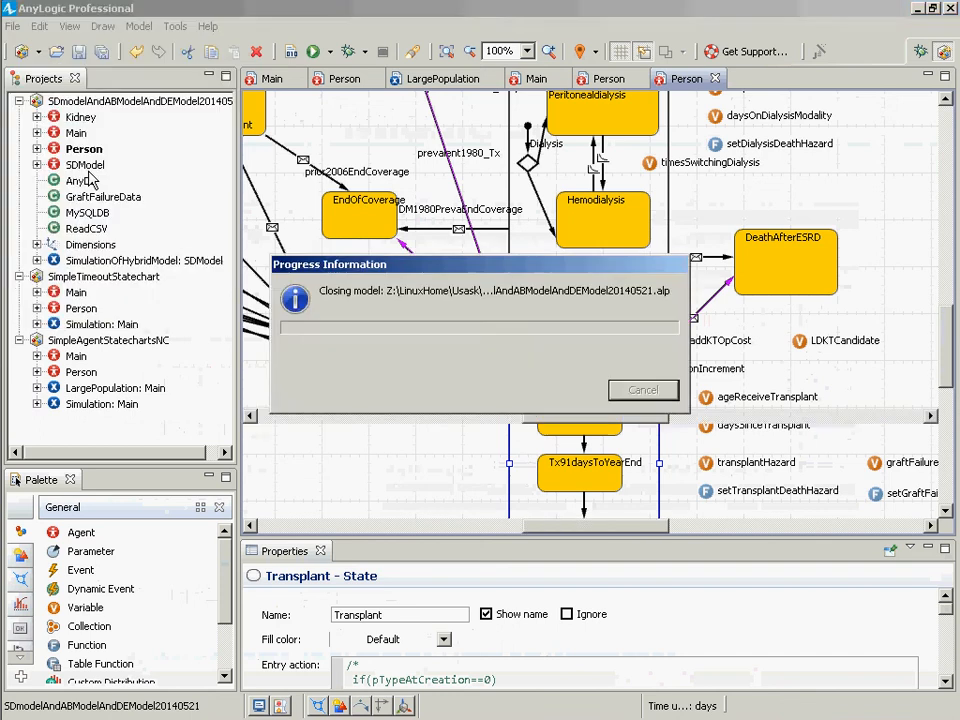
key(alt+Tab)
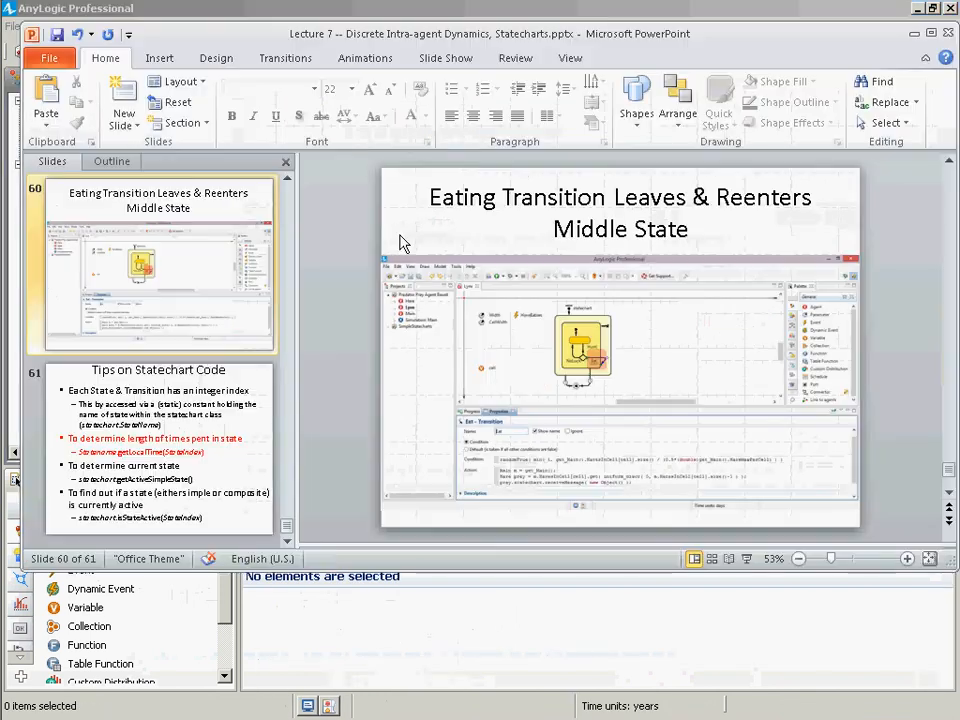